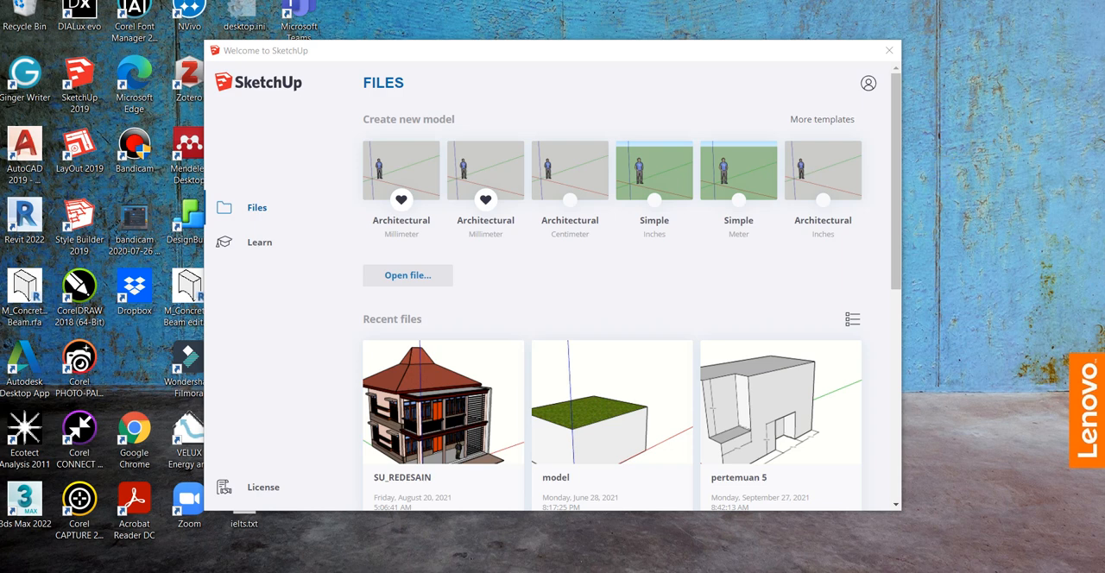
Step: Dock the separate face-style toolbar in the upper toolbar row, beside the layer selector
drag(774, 52, 801, 54)
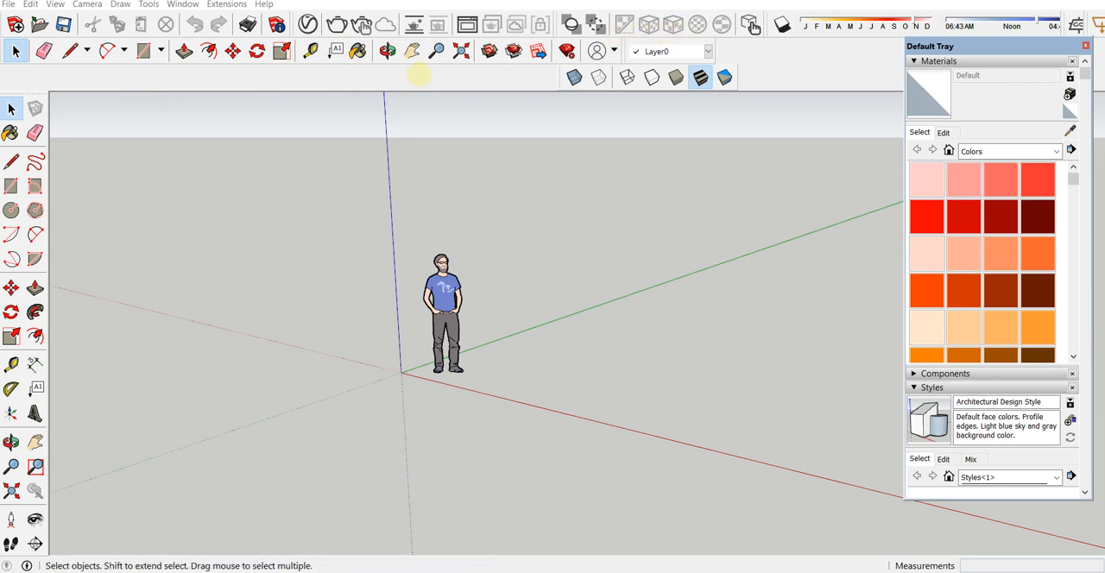
drag(559, 78, 728, 76)
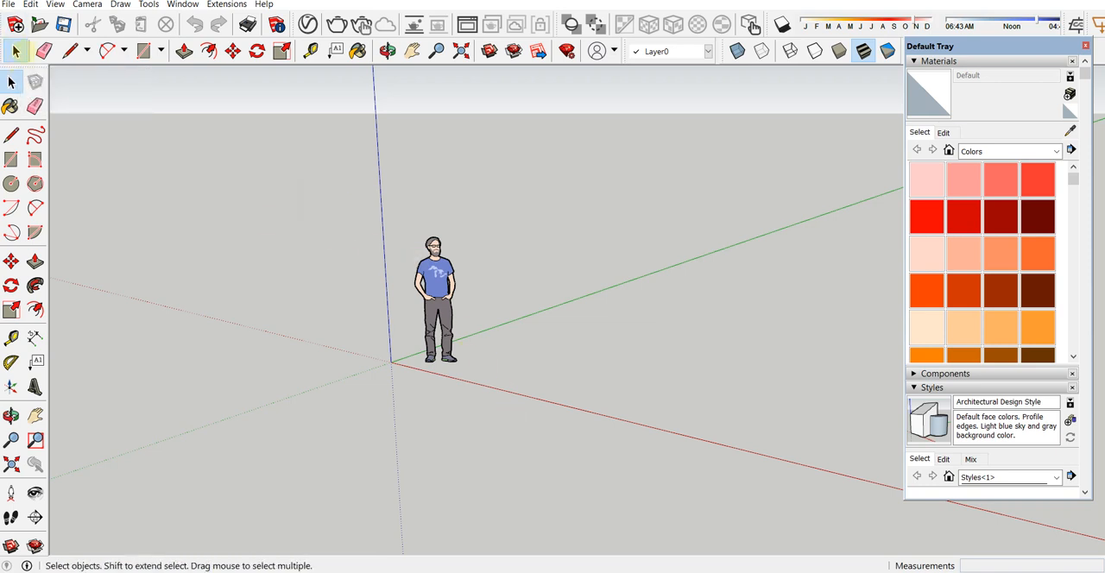
Step: Draw a closed four-sided face with the Line tool on the ground beside the human figure
click(424, 264)
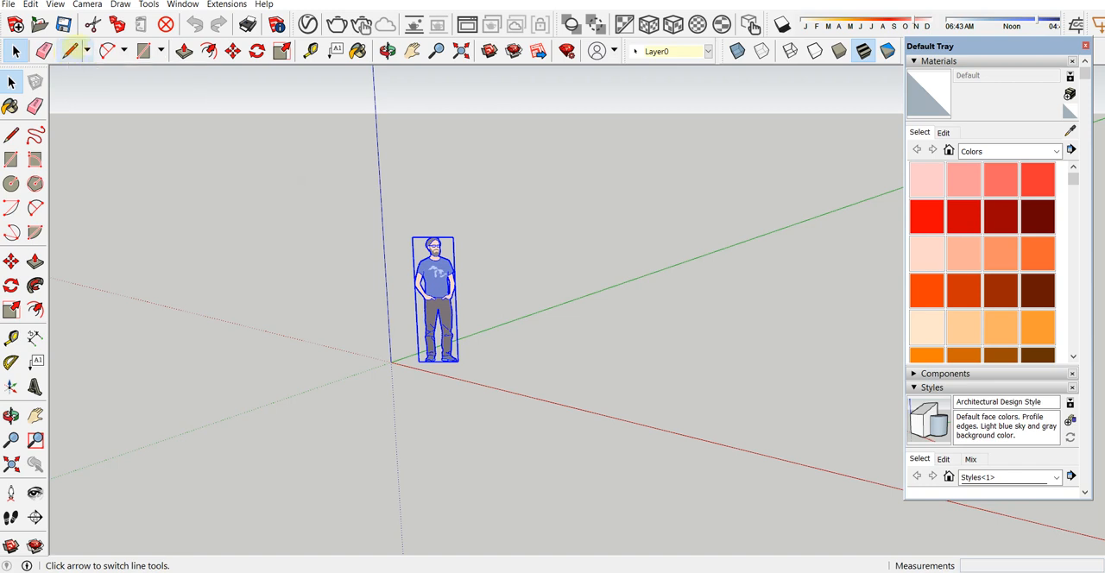
click(273, 144)
click(70, 51)
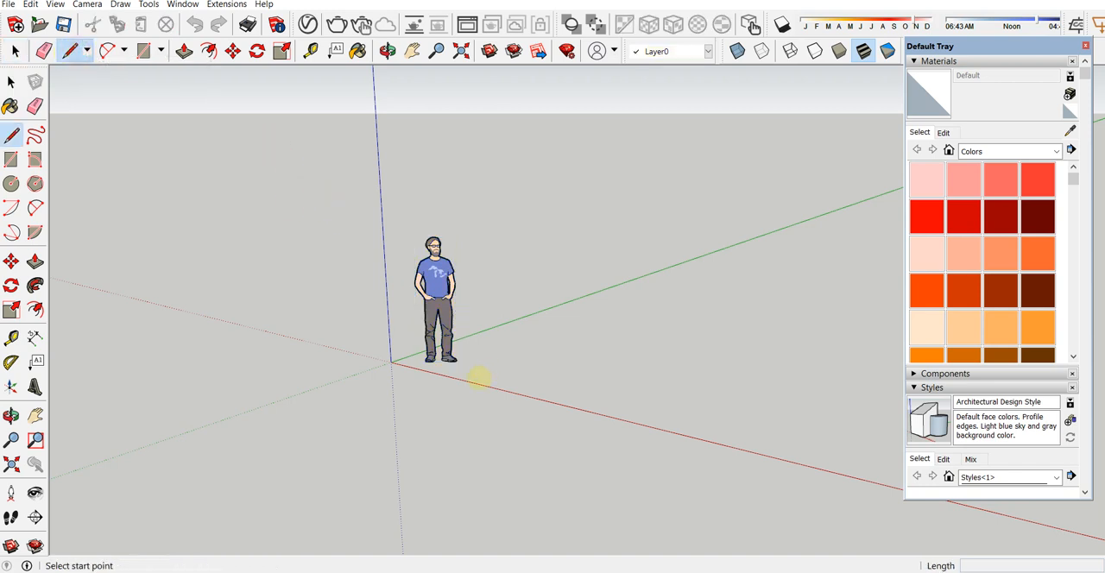
click(460, 373)
click(521, 350)
click(599, 365)
click(460, 373)
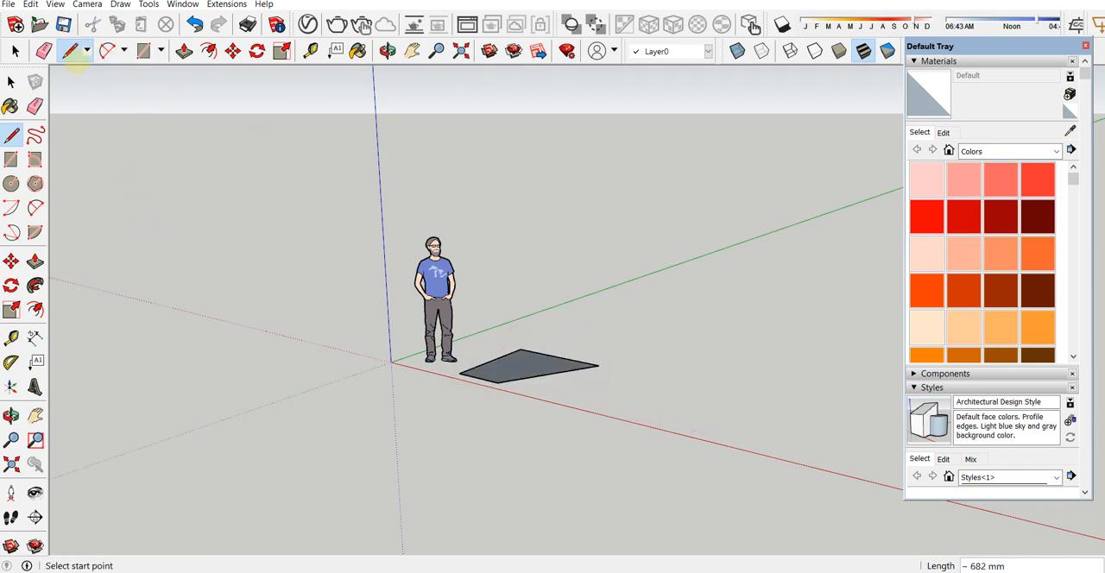
Step: Draw several closed Freehand shapes near the red axis, on the far side of the four-sided face from the figure
click(86, 51)
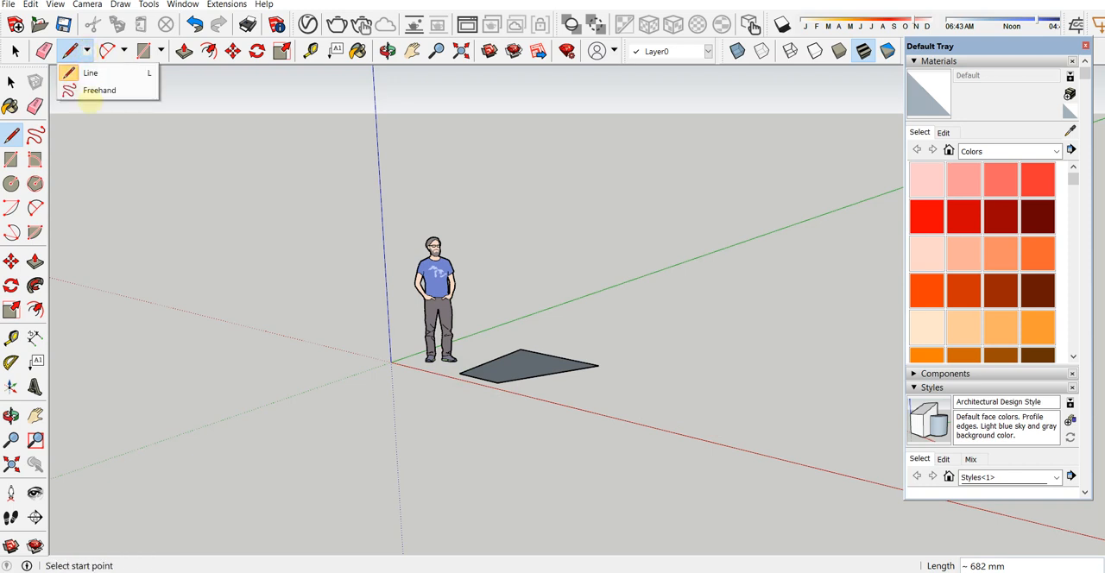
click(90, 93)
mouse_move(613, 388)
mouse_down()
mouse_move(659, 451)
mouse_move(631, 299)
mouse_move(613, 446)
mouse_move(624, 393)
mouse_move(615, 389)
mouse_up()
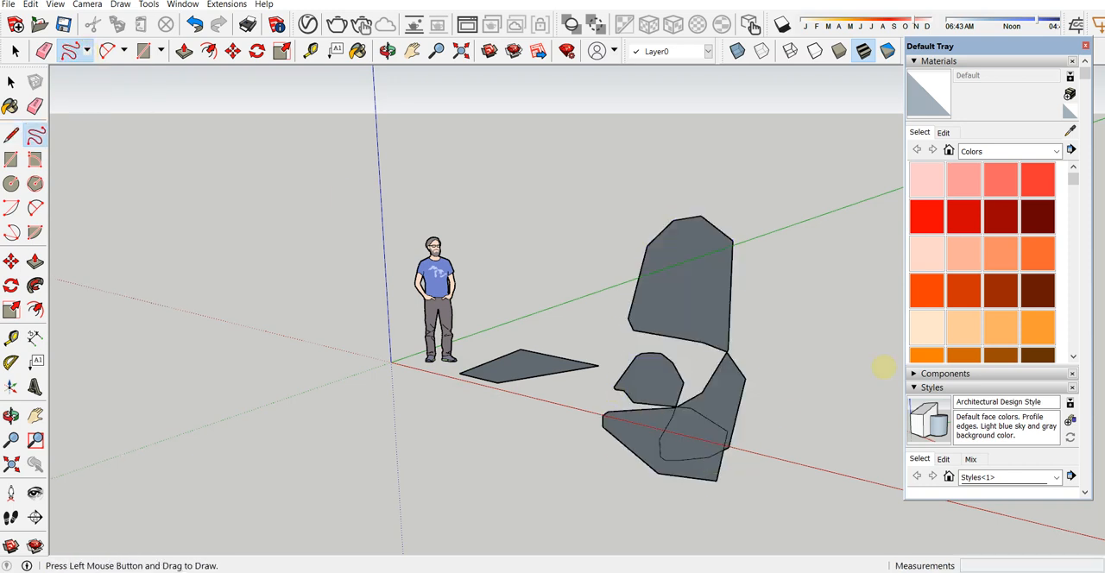
Step: Delete the four-sided face and all freehand shapes, keeping the human figure
click(11, 81)
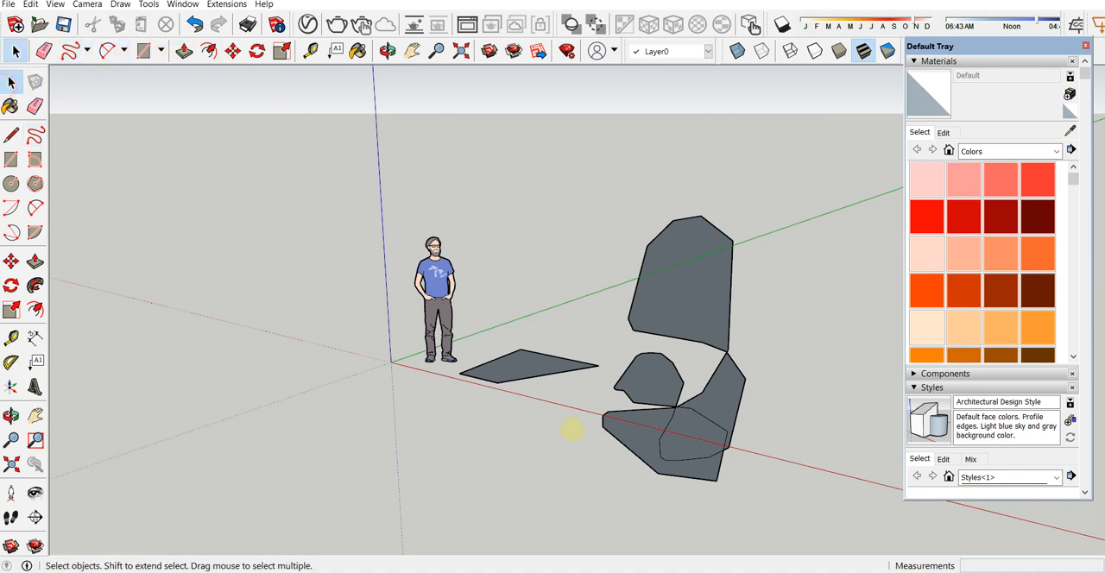
drag(765, 486, 362, 119)
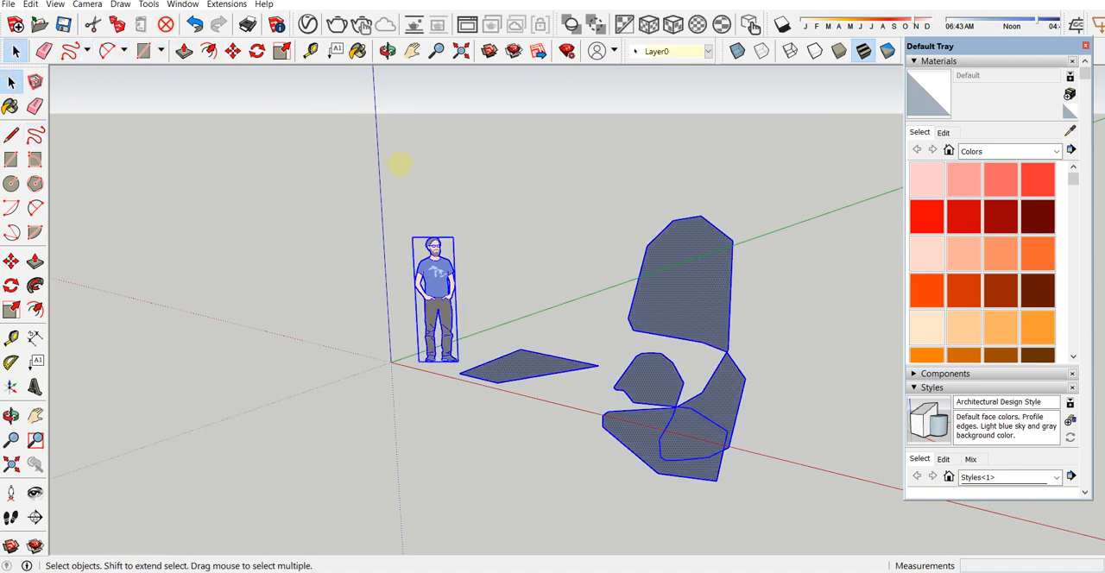
click(493, 357)
drag(806, 486, 494, 165)
key(Delete)
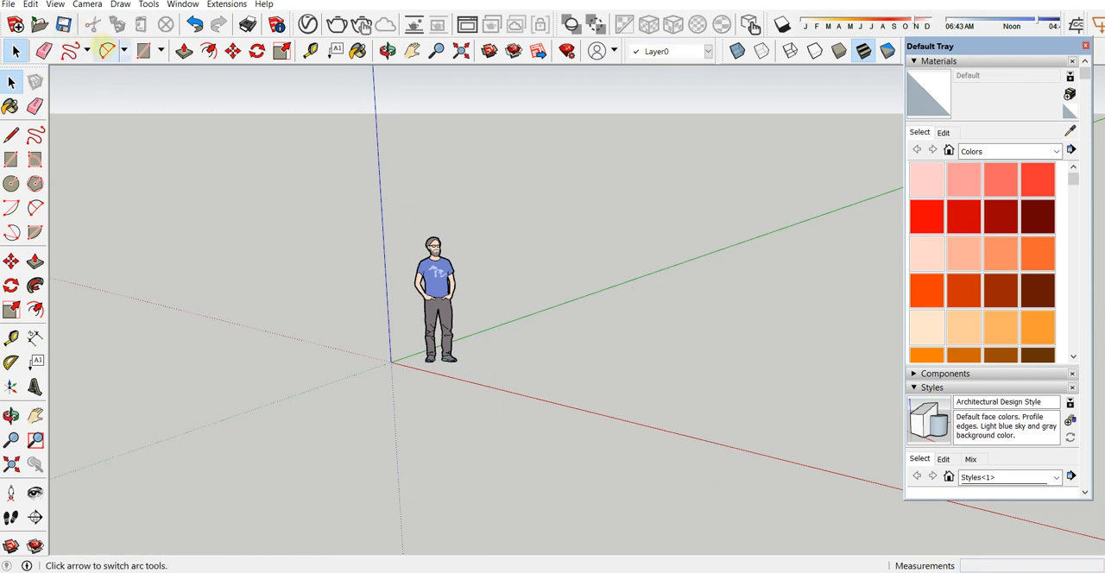
Step: Draw a 2 Point Arc on the ground with a bulge of about 1363 mm, and undo it
click(86, 49)
click(83, 74)
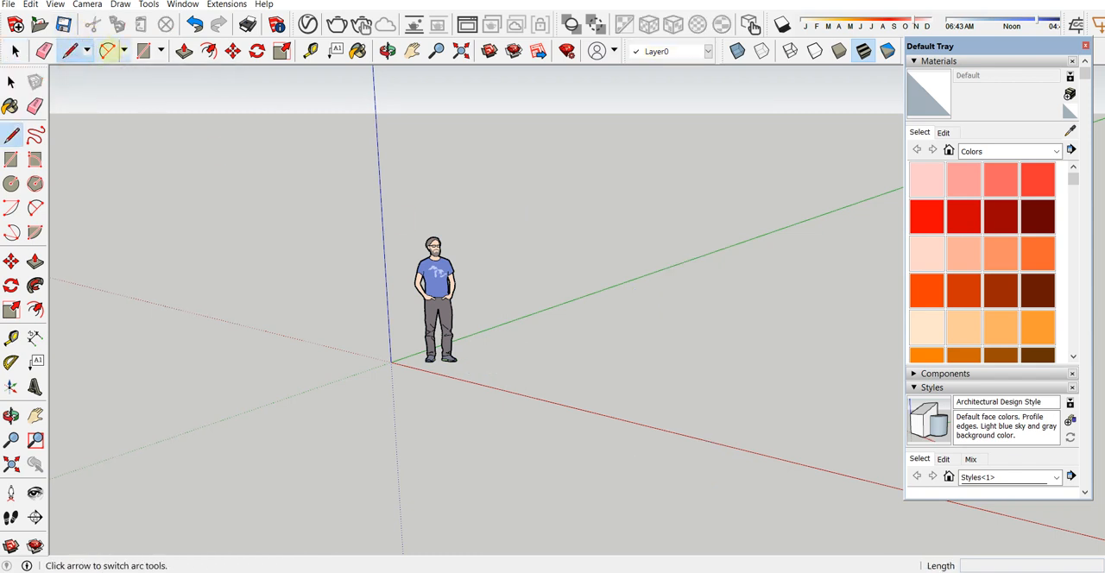
click(124, 50)
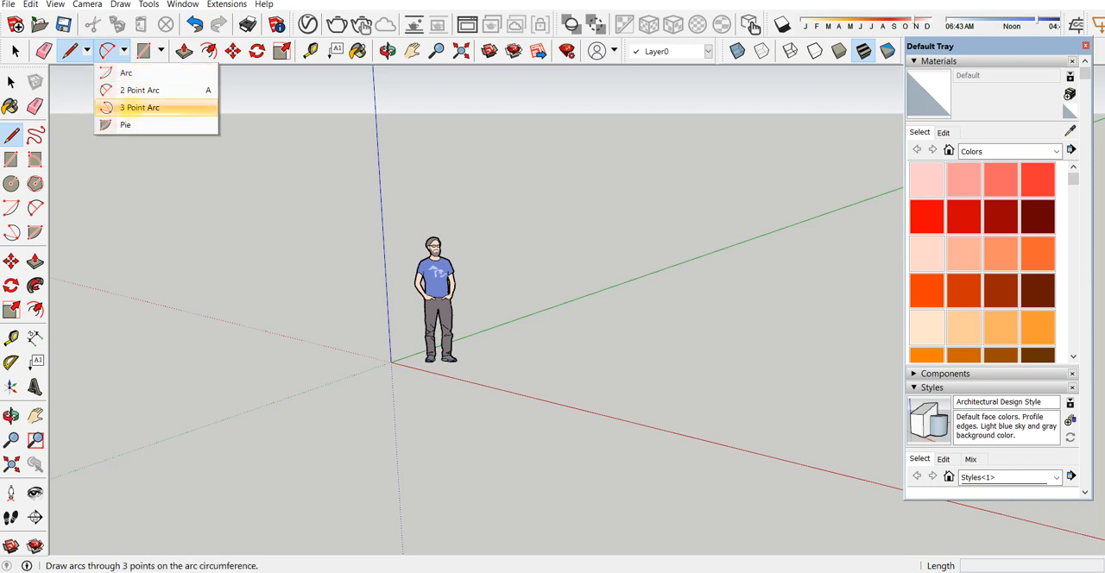
click(140, 89)
click(503, 385)
click(644, 416)
click(623, 372)
key(ctrl+z)
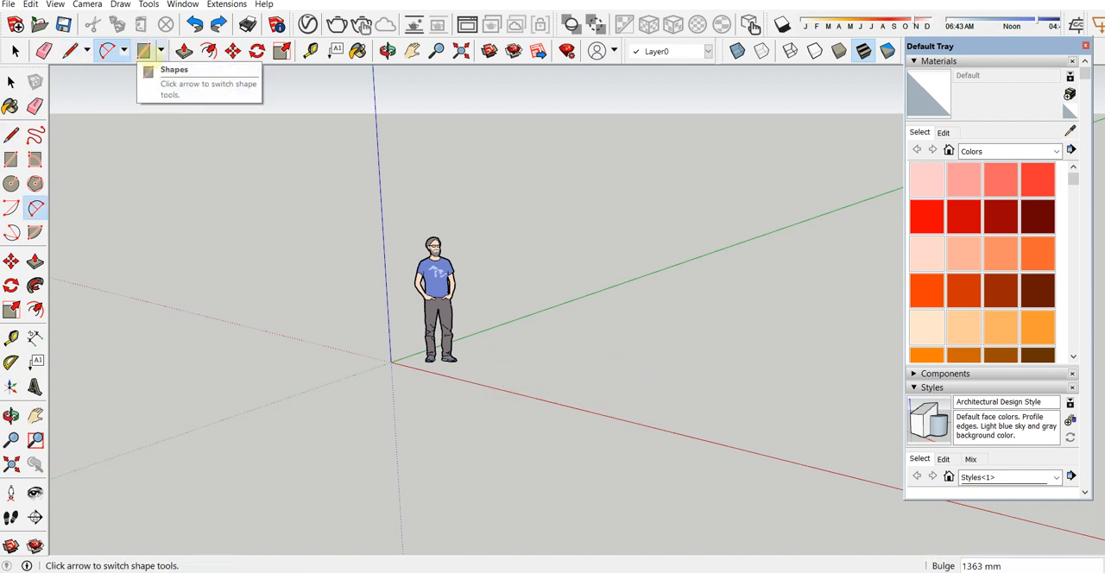
Step: Draw a rectangle about 2157 by 1599 mm on the ground, away from the human figure
click(161, 51)
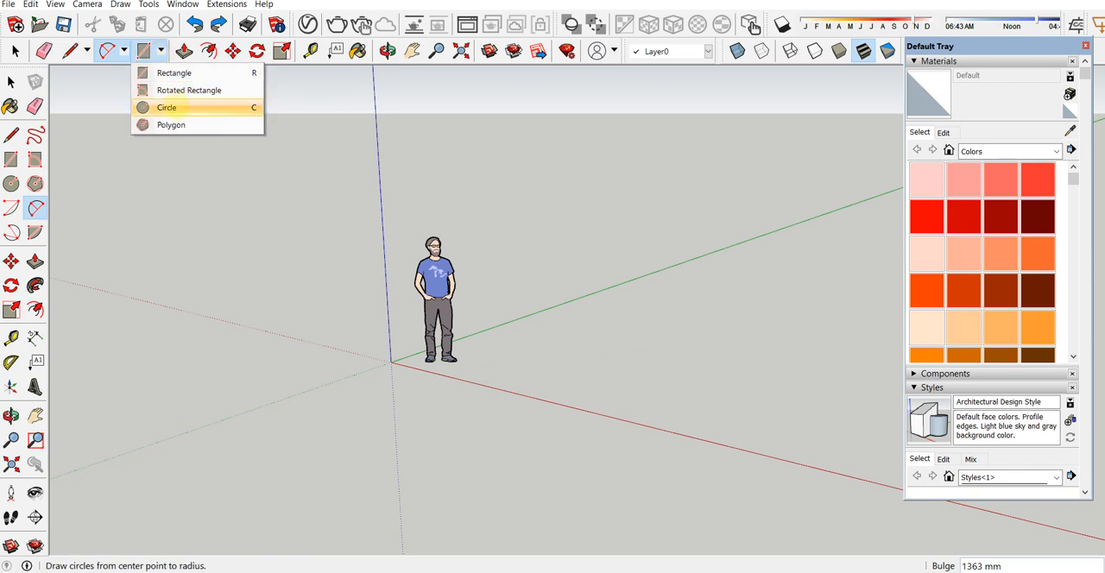
click(172, 72)
click(584, 380)
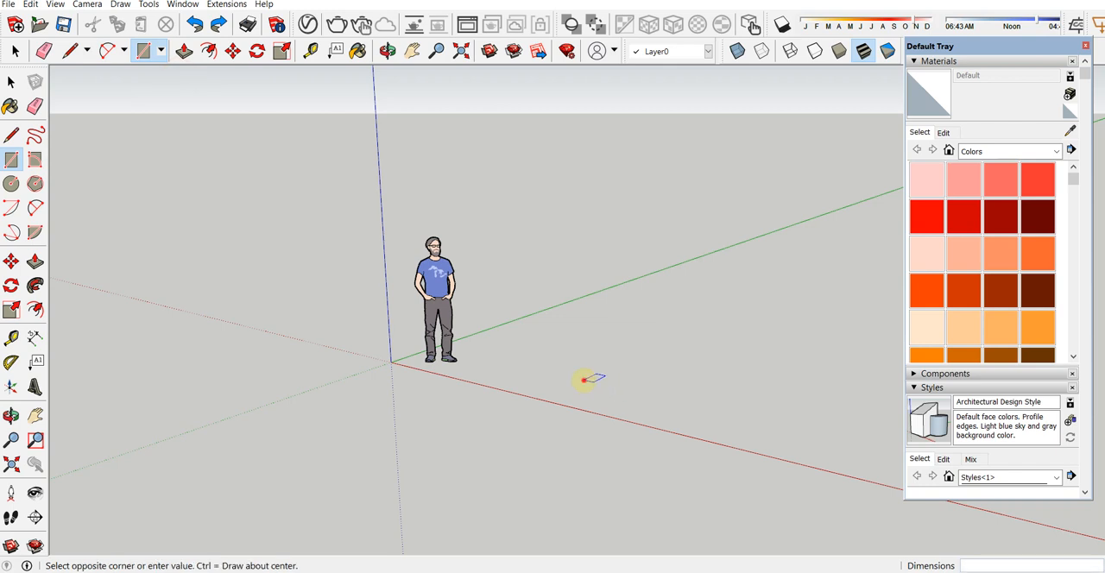
click(779, 377)
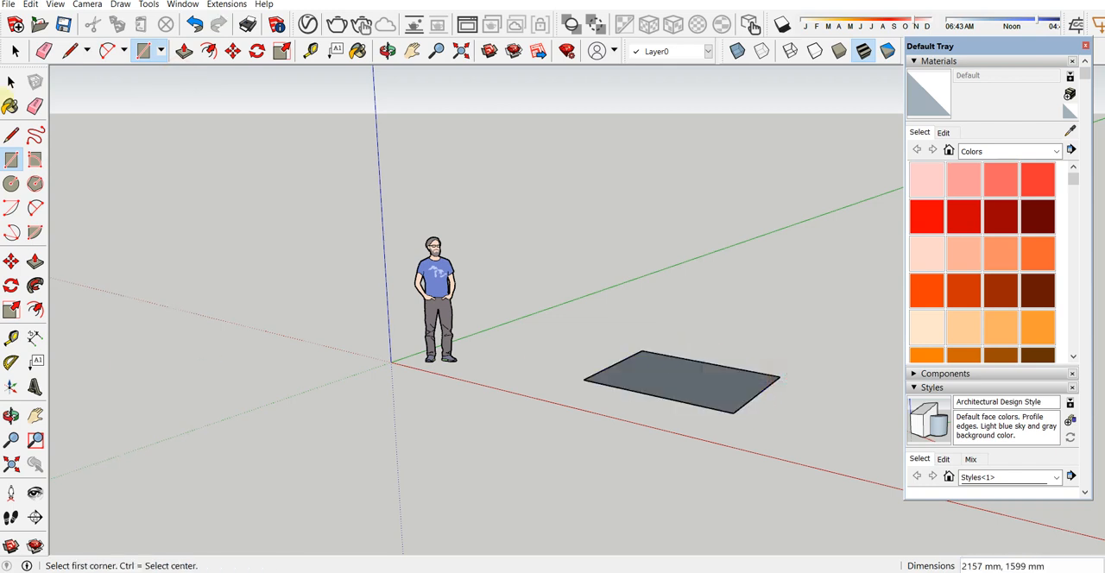
Step: Draw a circle with a radius of about 1375 mm on the ground in front of the human figure
click(161, 51)
click(166, 107)
click(387, 424)
click(466, 449)
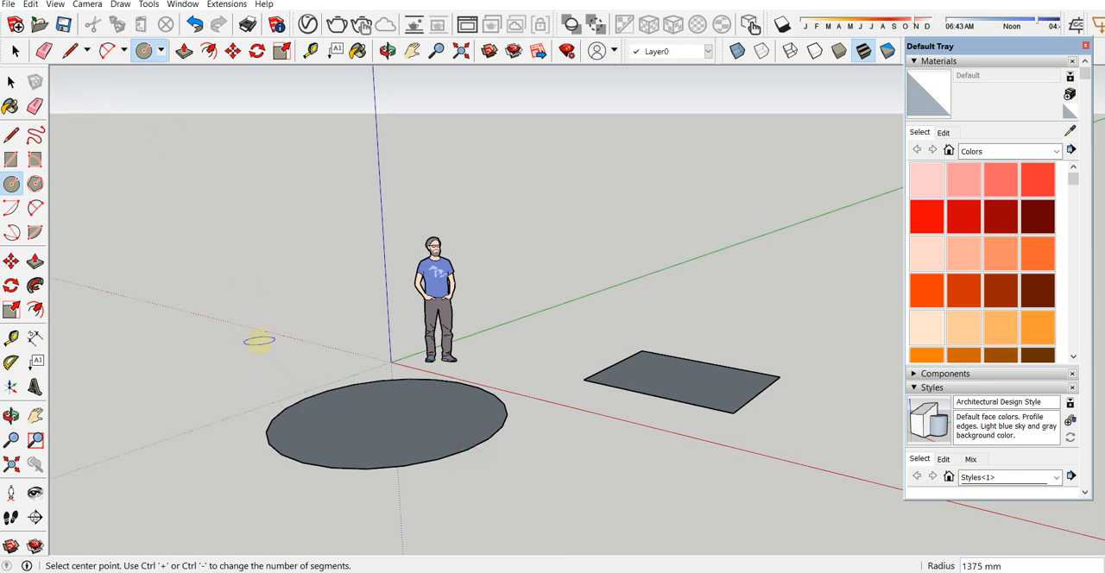
Step: Delete the circle and the rectangle together with their edges
key(space)
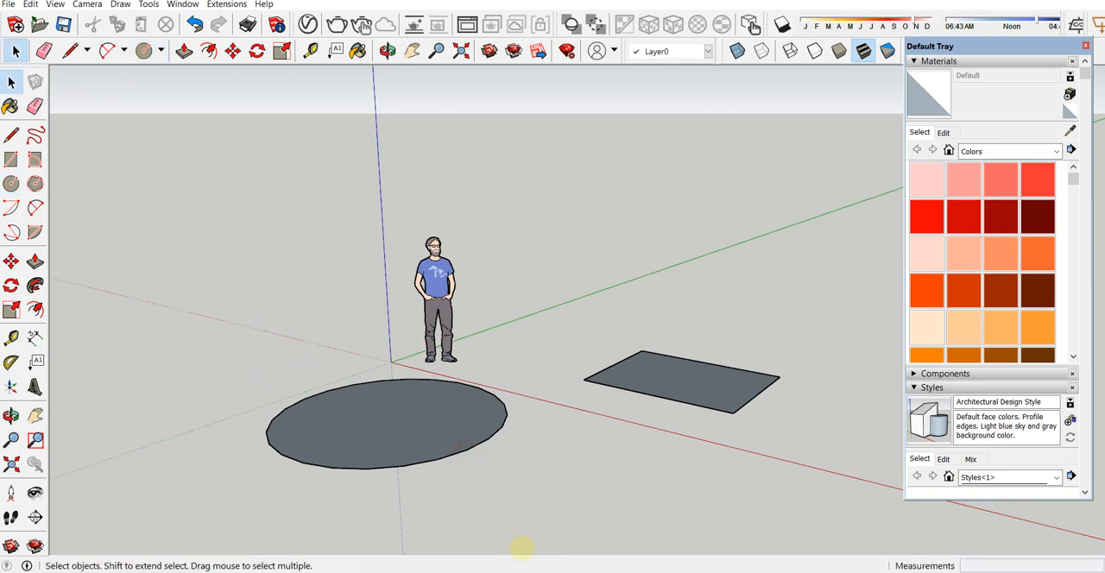
drag(518, 493, 264, 399)
double_click(363, 414)
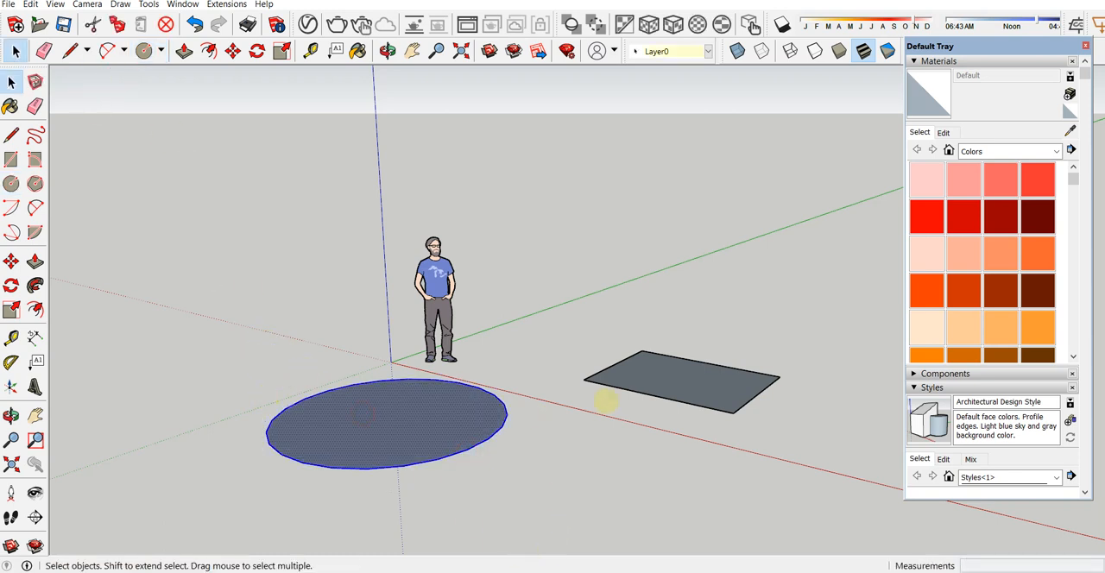
shift+double_click(663, 380)
key(Delete)
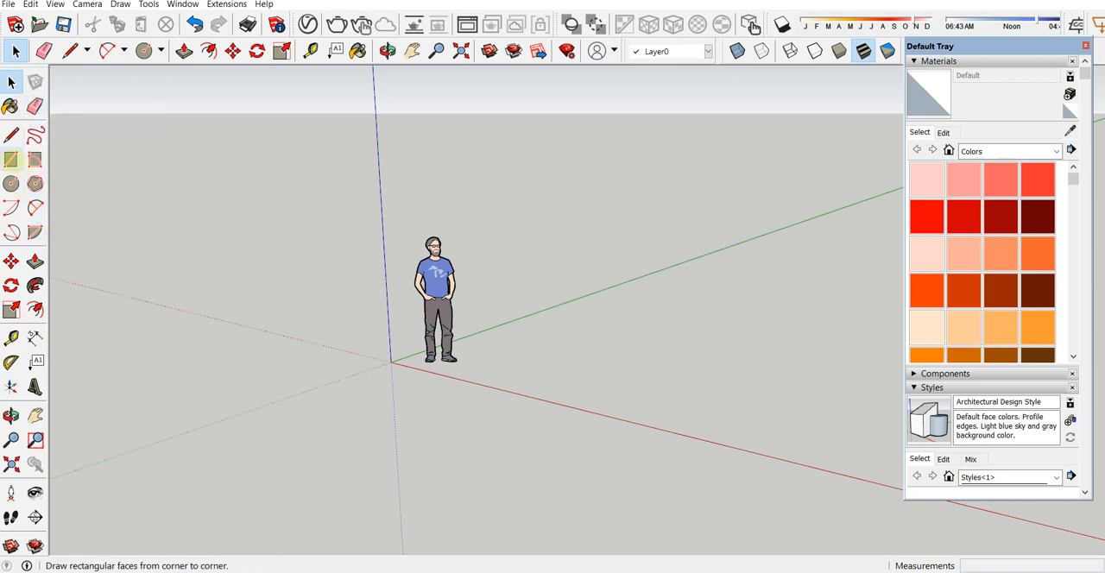
Step: Draw a rectangle about 1317 by 1578 mm beside the human figure and Push/Pull it up about 1116 mm
click(10, 160)
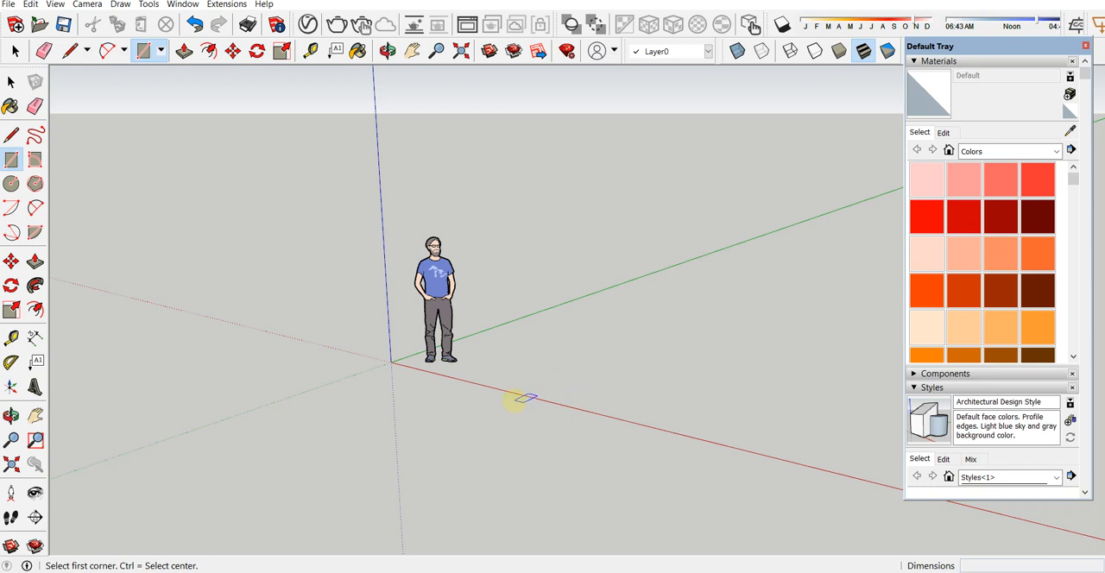
click(452, 356)
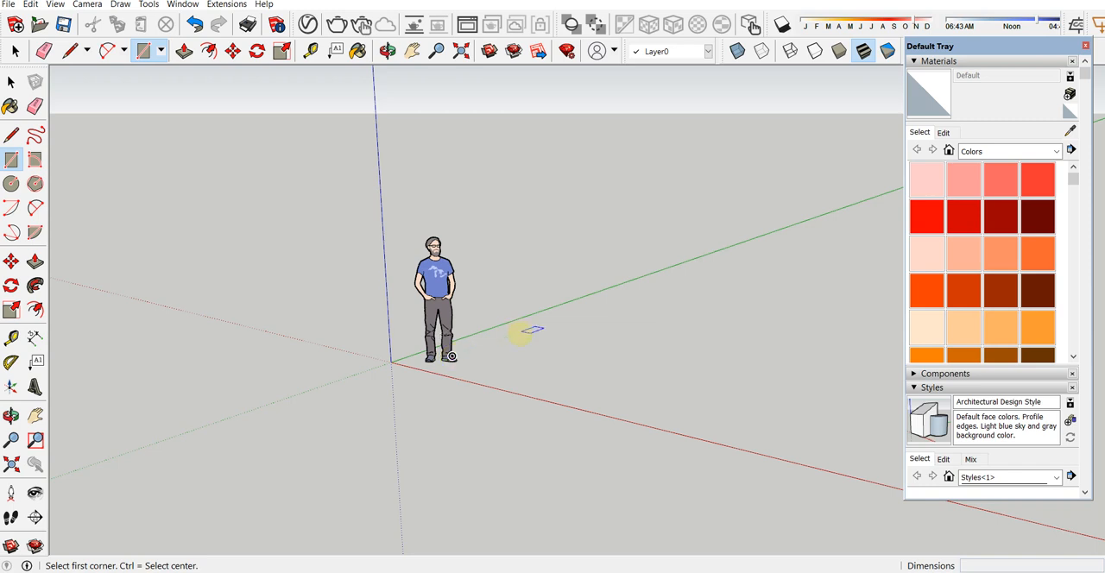
click(651, 356)
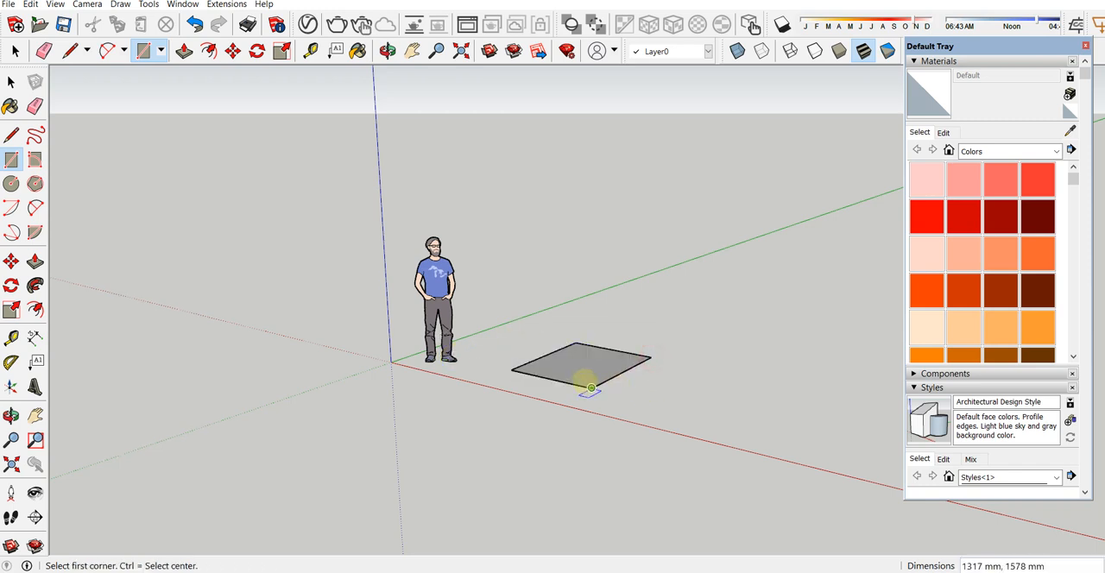
click(184, 50)
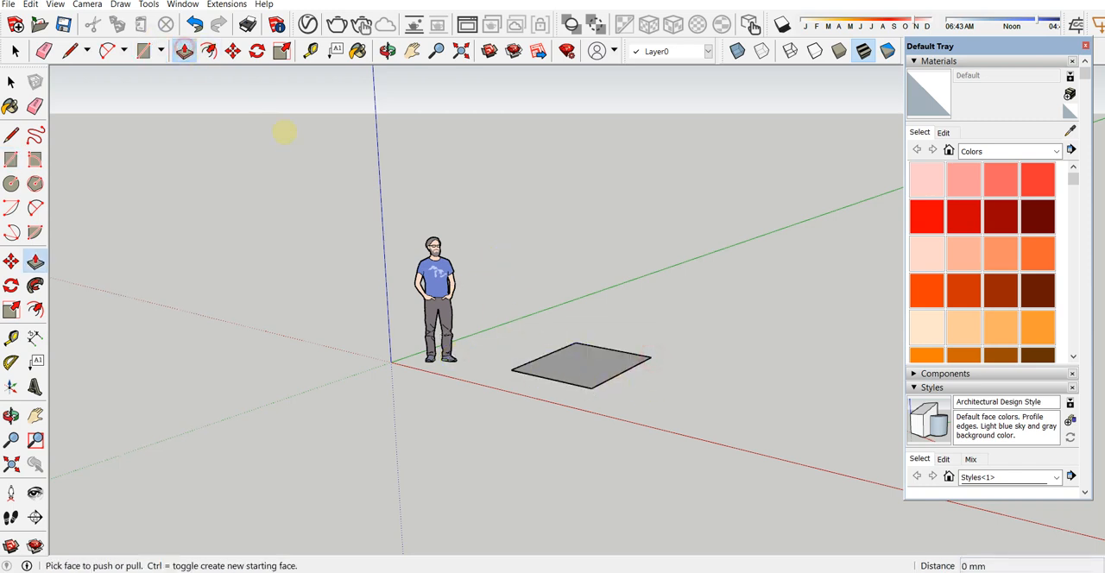
click(566, 373)
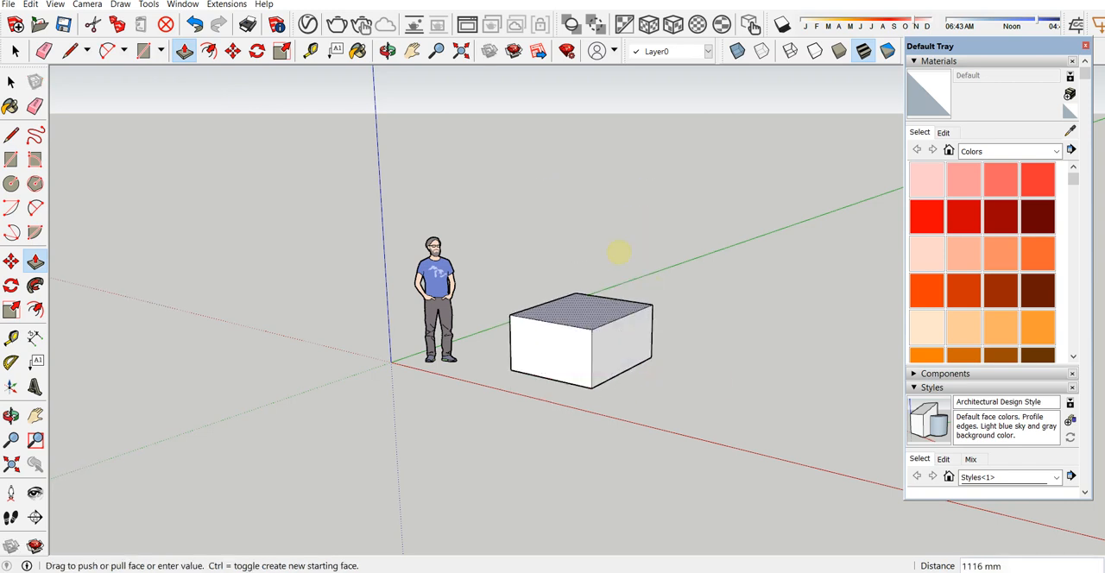
key(Escape)
Step: Delete the whole box beside the human figure
key(space)
drag(671, 415, 501, 287)
key(Delete)
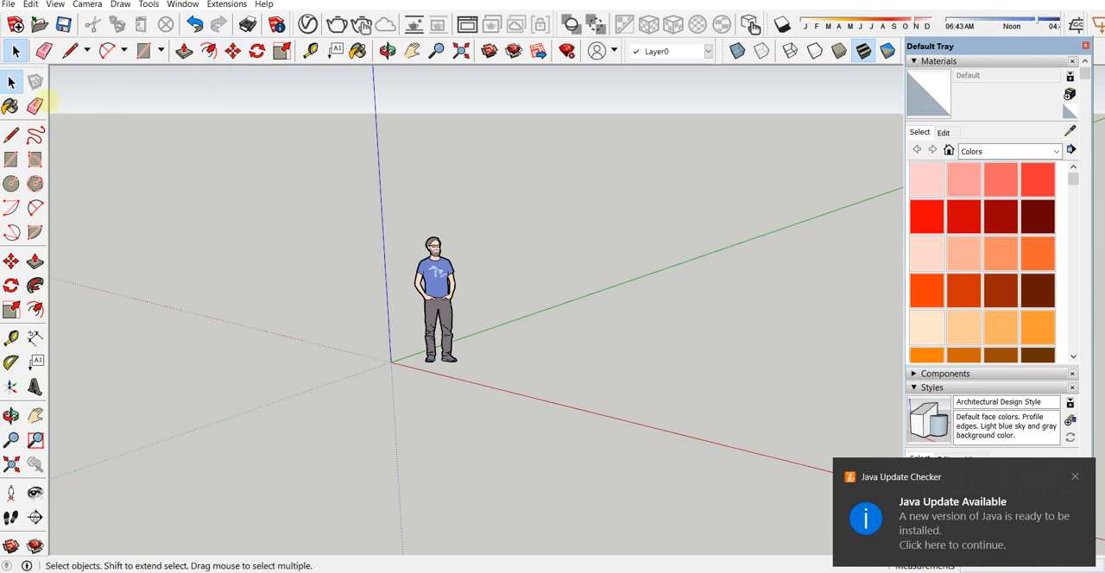
Step: Draw a new rectangle on the ground beside the human figure
click(11, 160)
click(516, 359)
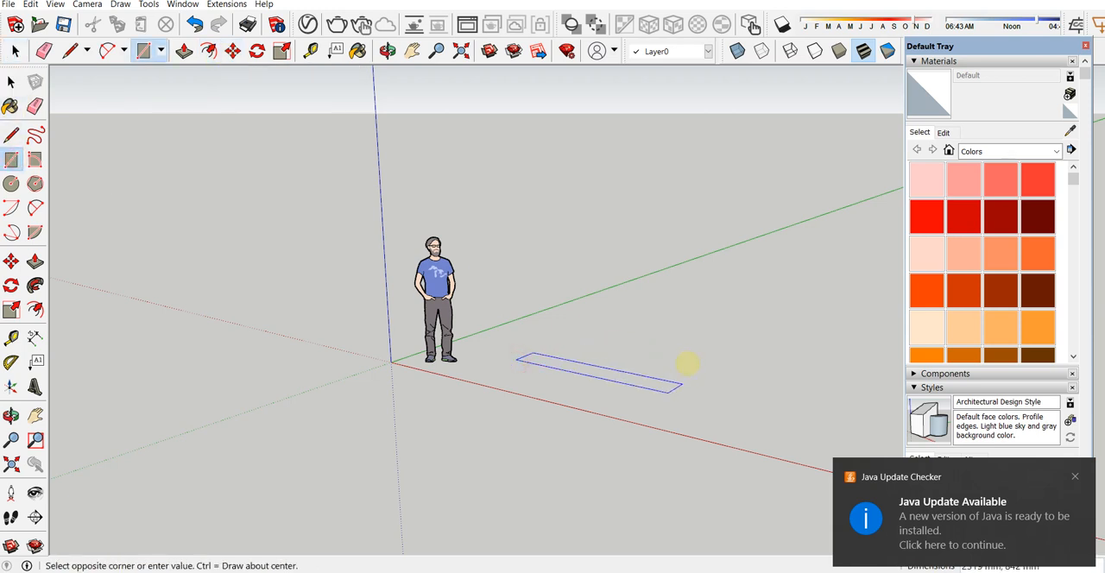
click(691, 346)
key(space)
middle_drag(464, 172, 592, 319)
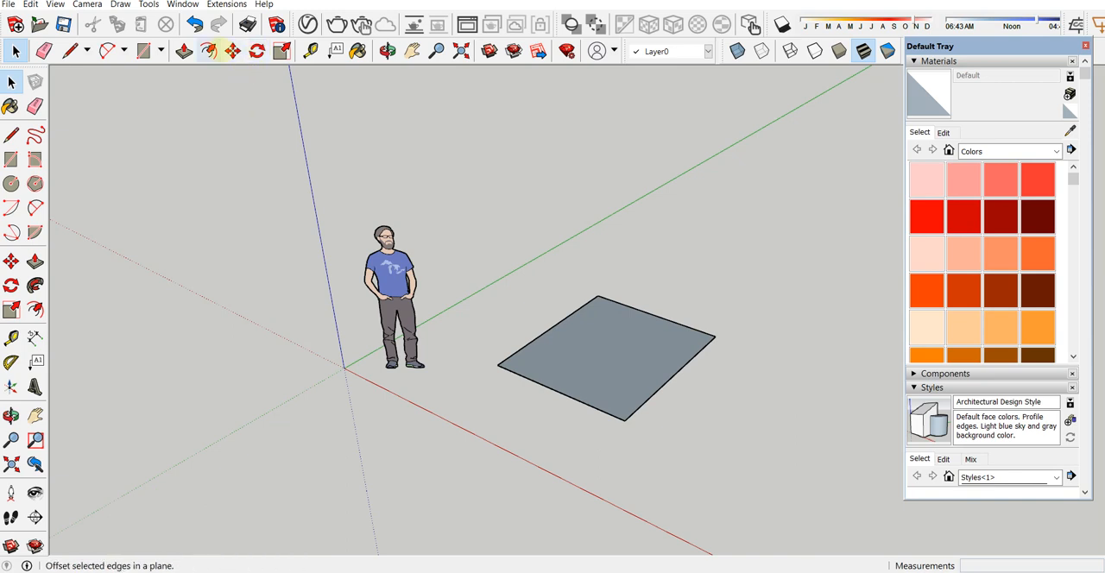
Step: Offset the rectangle's edges inward to create a smaller concentric rectangle on its face
click(208, 50)
click(546, 331)
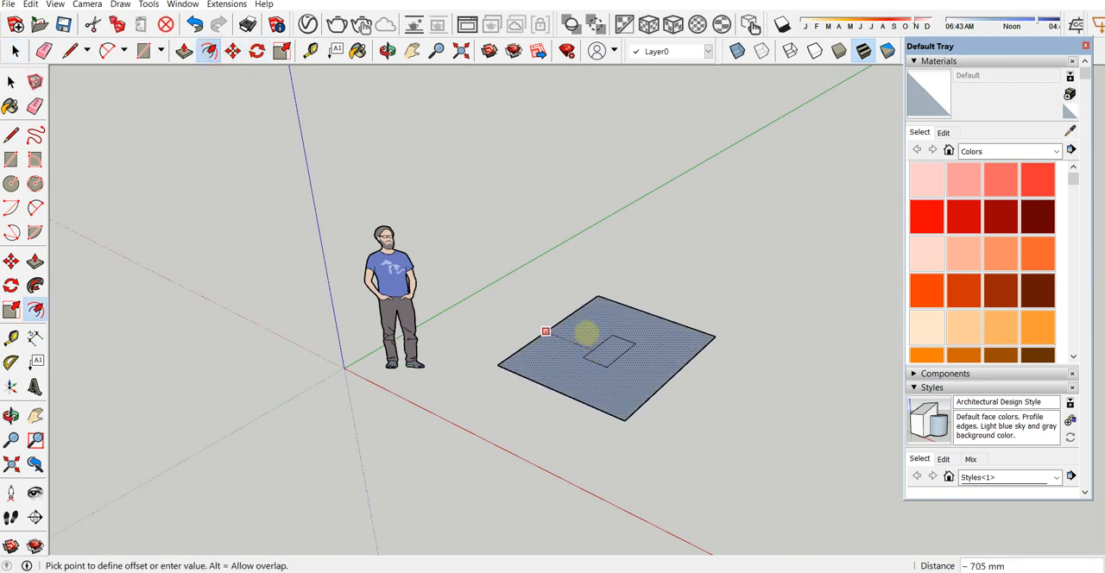
click(587, 331)
click(11, 81)
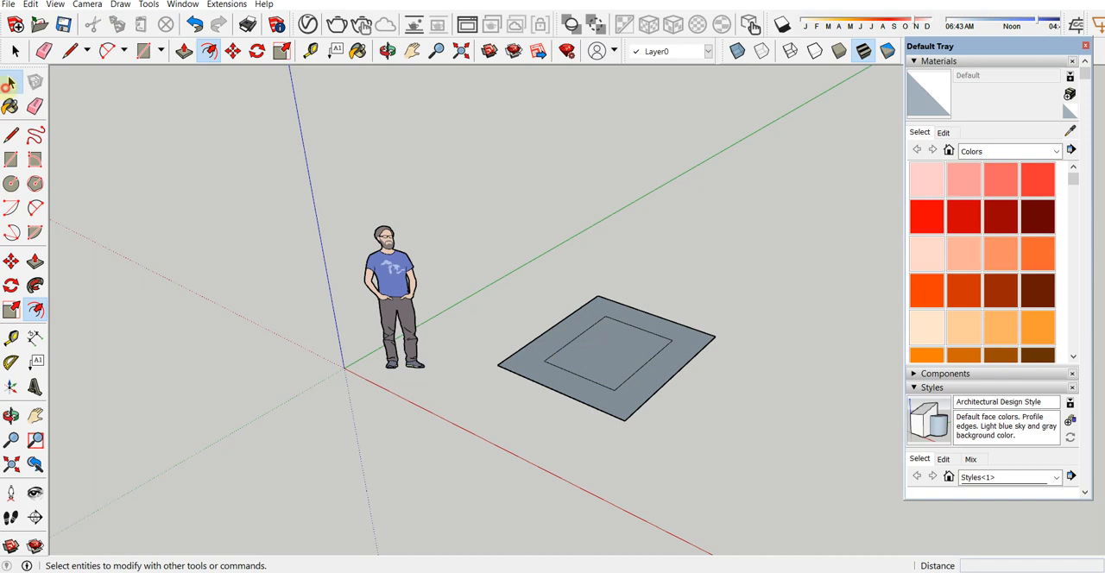
Step: Move the outer and inner rectangles together a short distance toward the red axis
click(233, 51)
key(space)
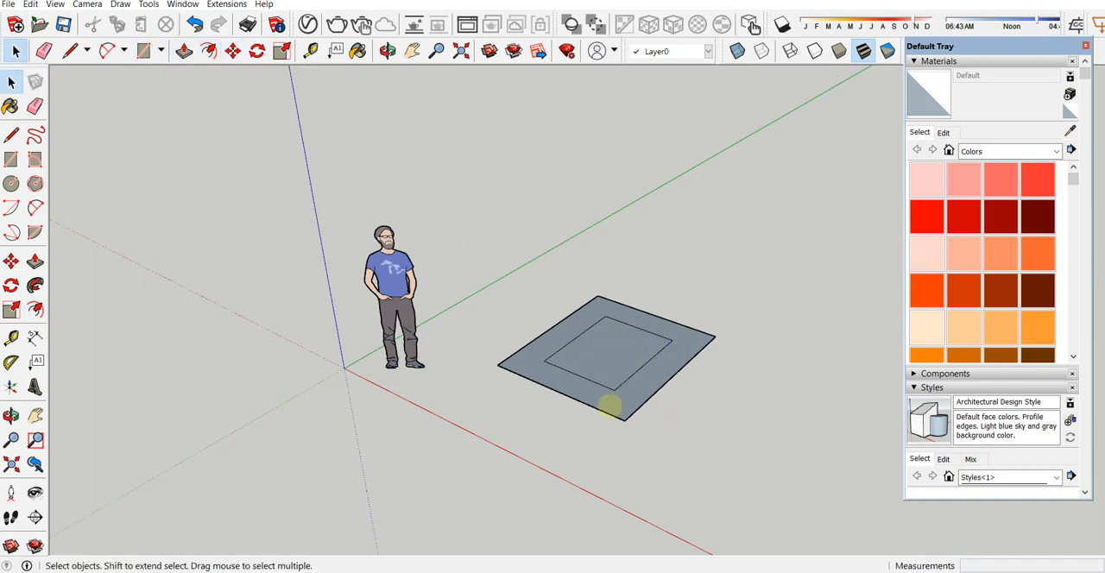
drag(499, 224, 497, 225)
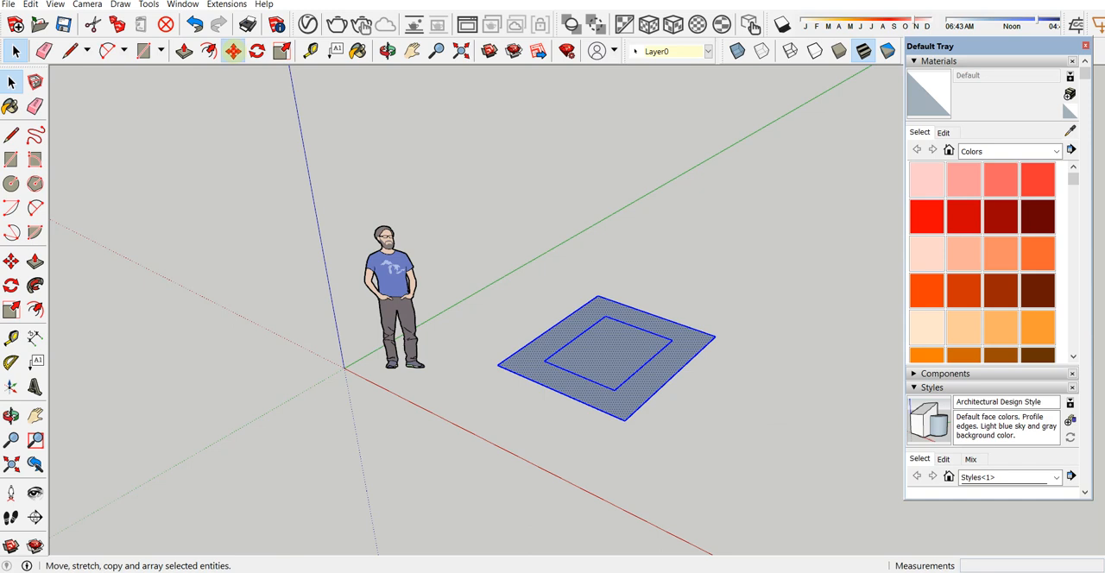
click(233, 51)
drag(485, 364, 471, 416)
Step: Try to rotate both rectangles about a point inside the inner one, and clear the selection
click(255, 51)
click(606, 407)
click(631, 417)
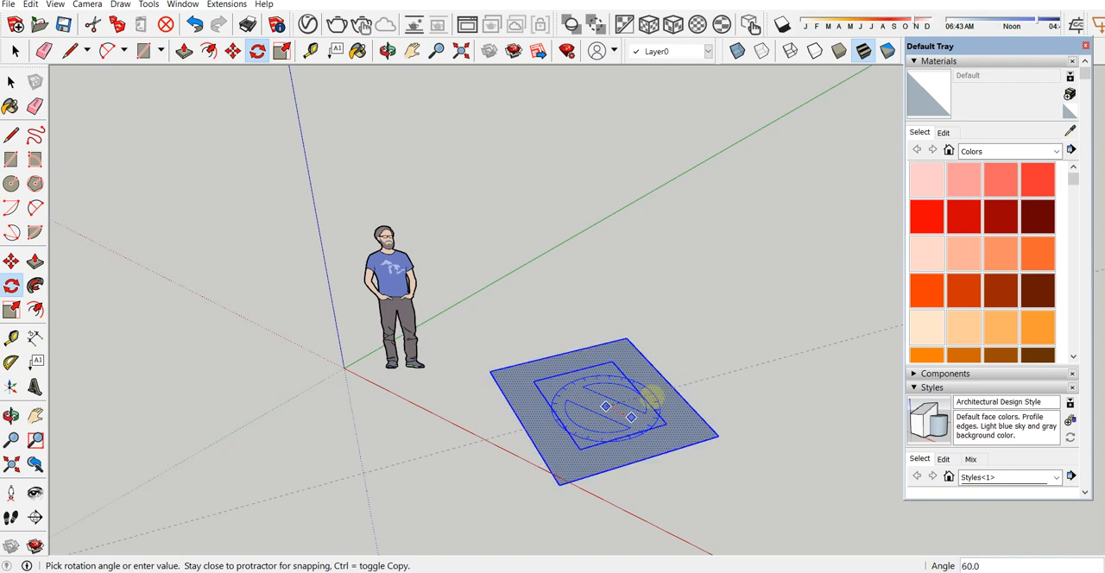
click(314, 469)
key(space)
click(291, 202)
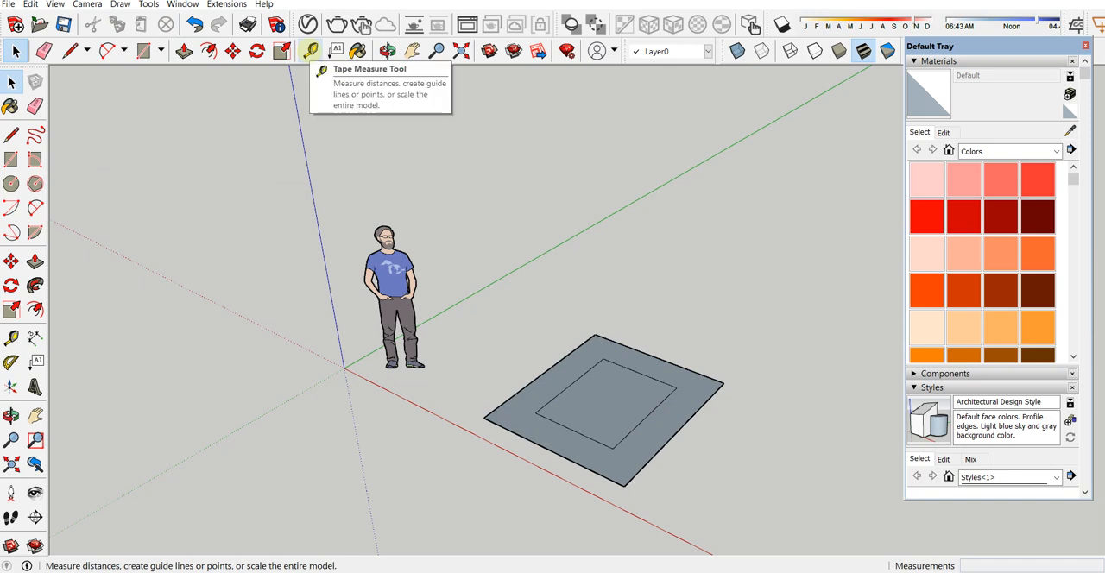
Step: Measure the length of the outer rectangle's near edge from corner to corner with the Tape Measure
click(310, 51)
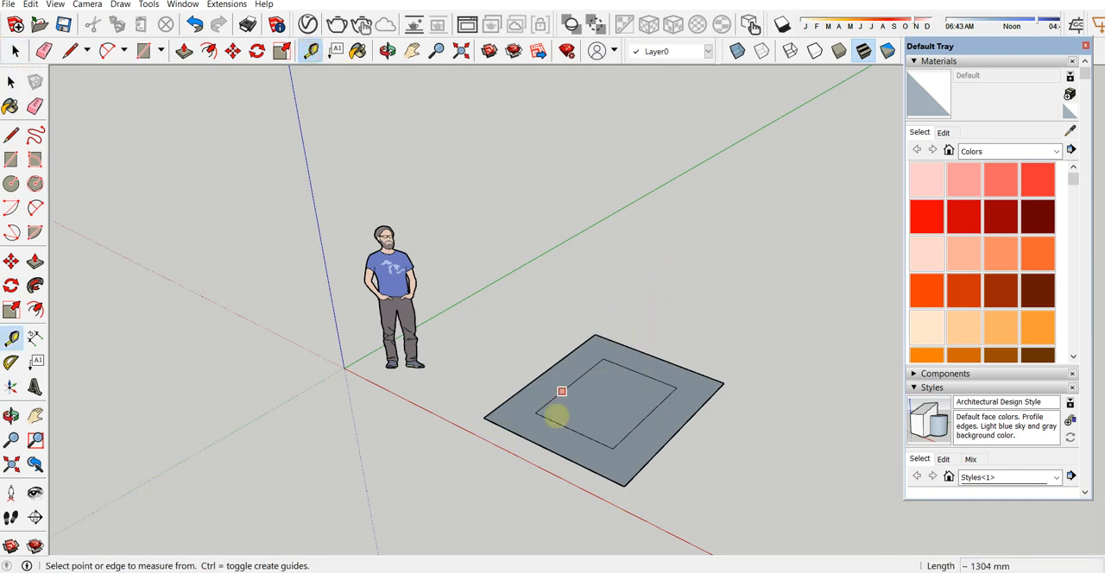
click(485, 417)
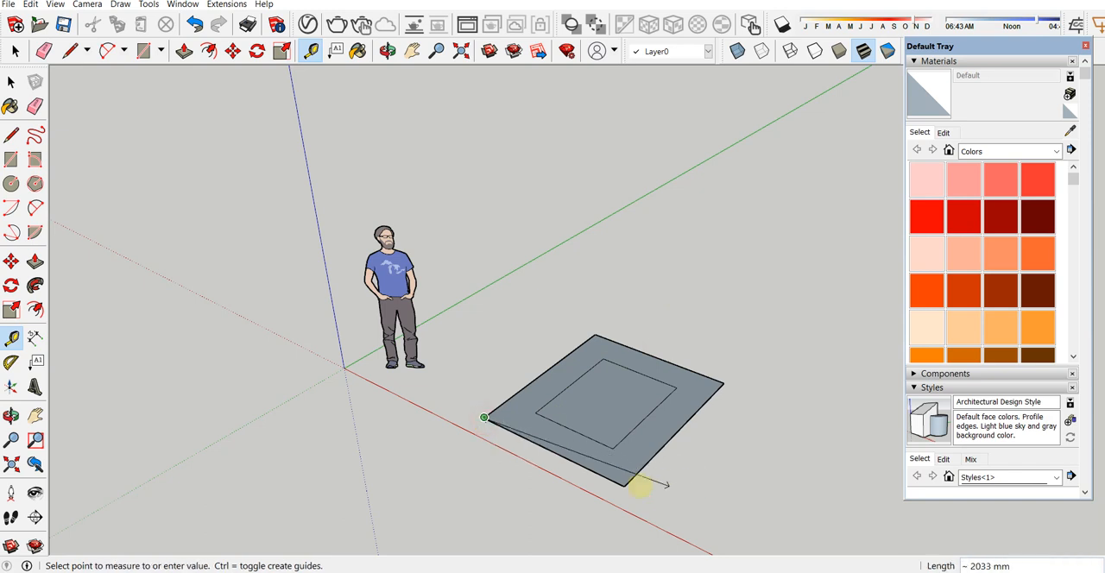
click(625, 485)
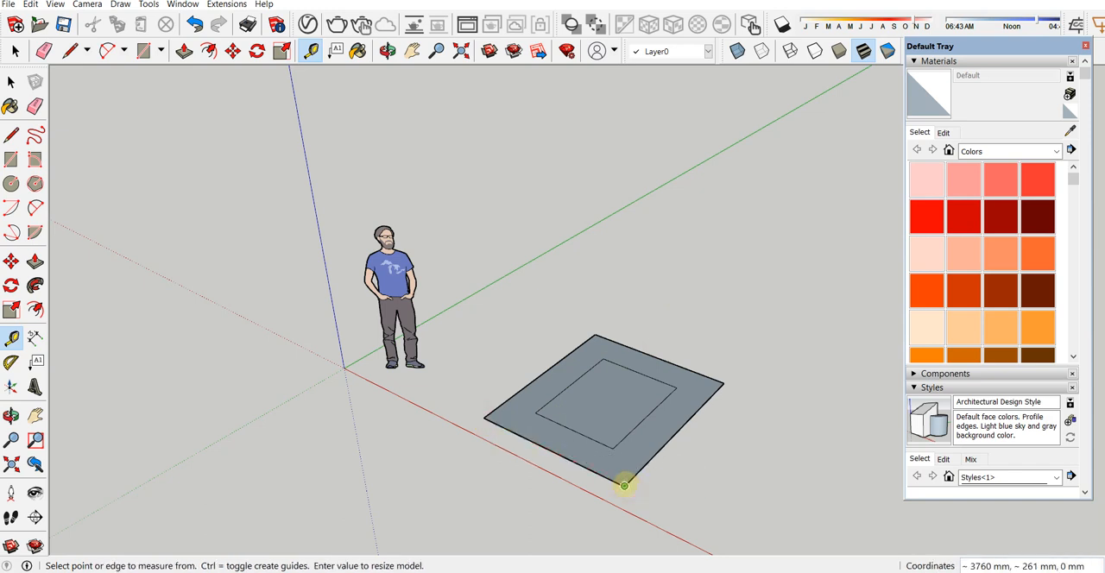
click(485, 418)
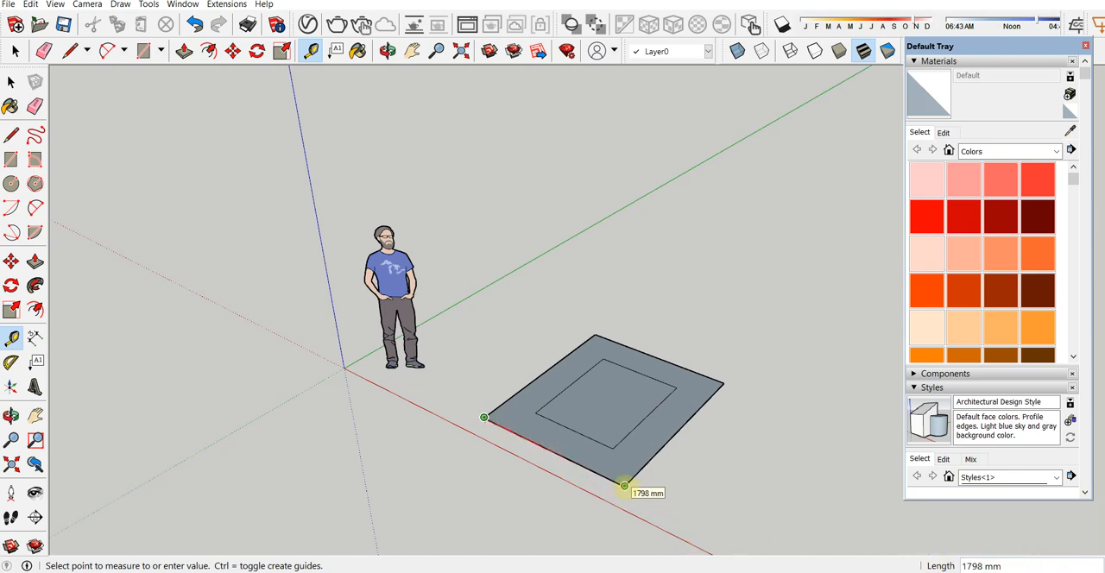
click(624, 486)
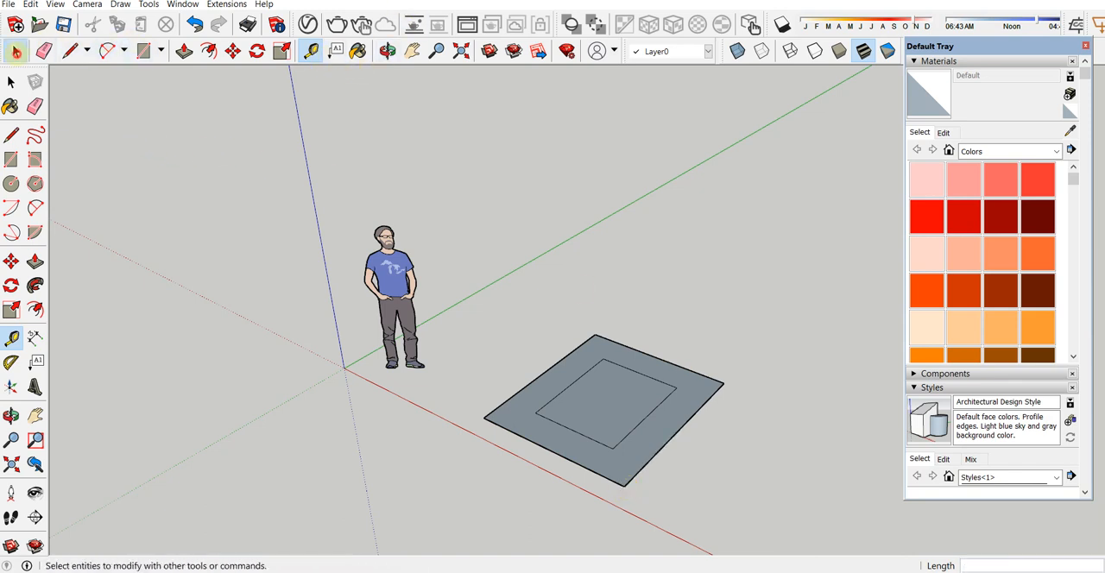
Step: Attach a leader text label reading "floor plan" to the inner rectangle's face and place it above the shape
click(335, 51)
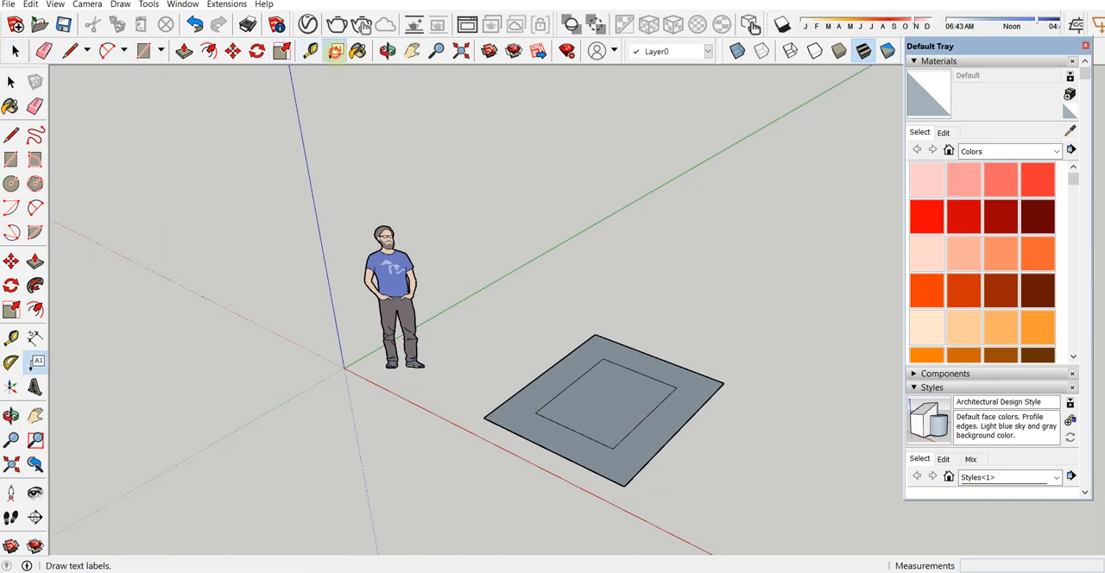
click(620, 403)
click(640, 276)
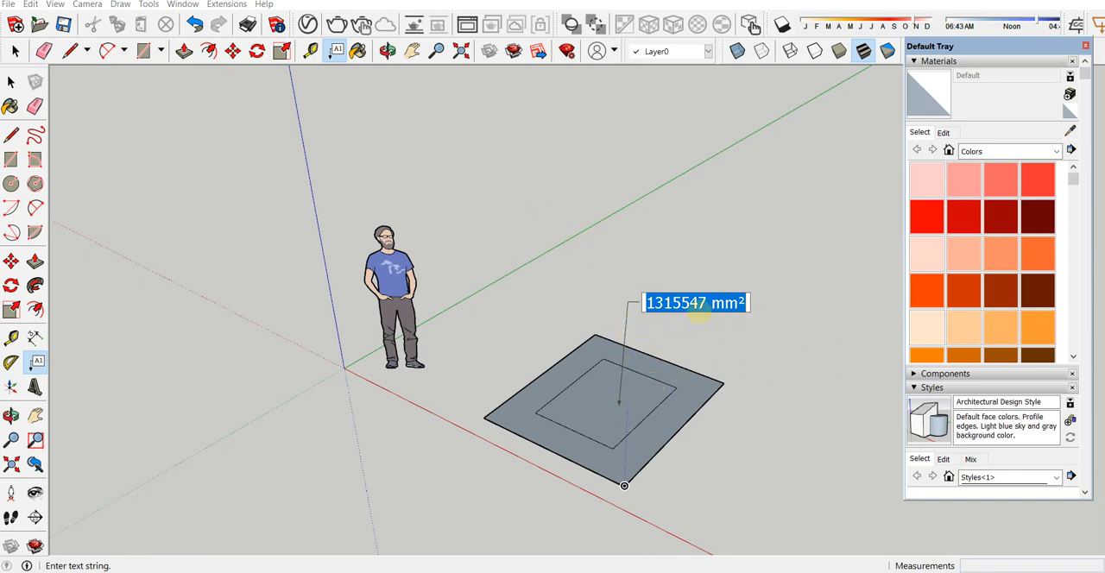
text(f)
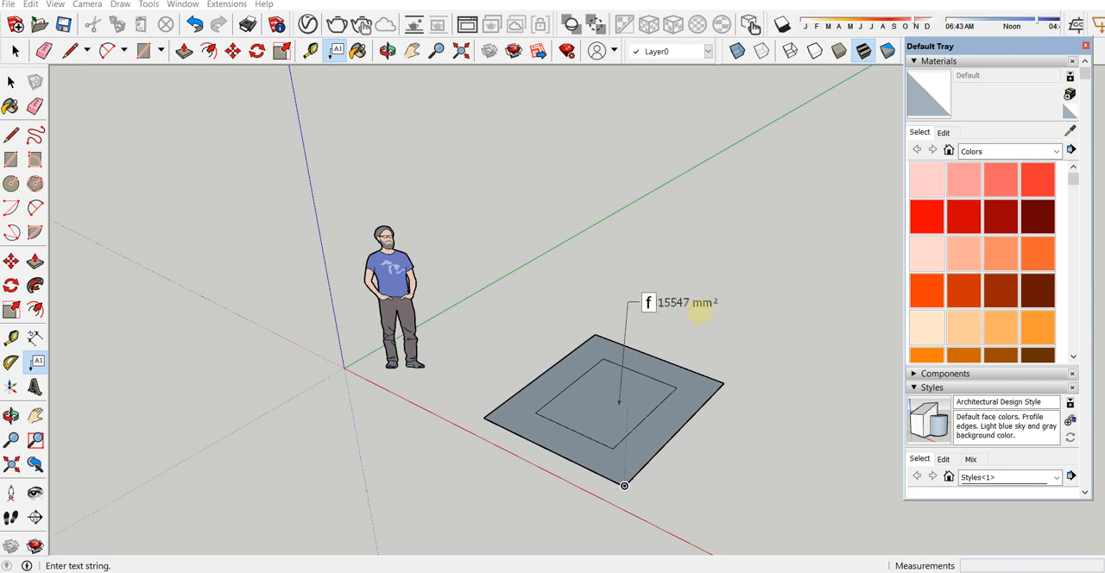
text(loor pla)
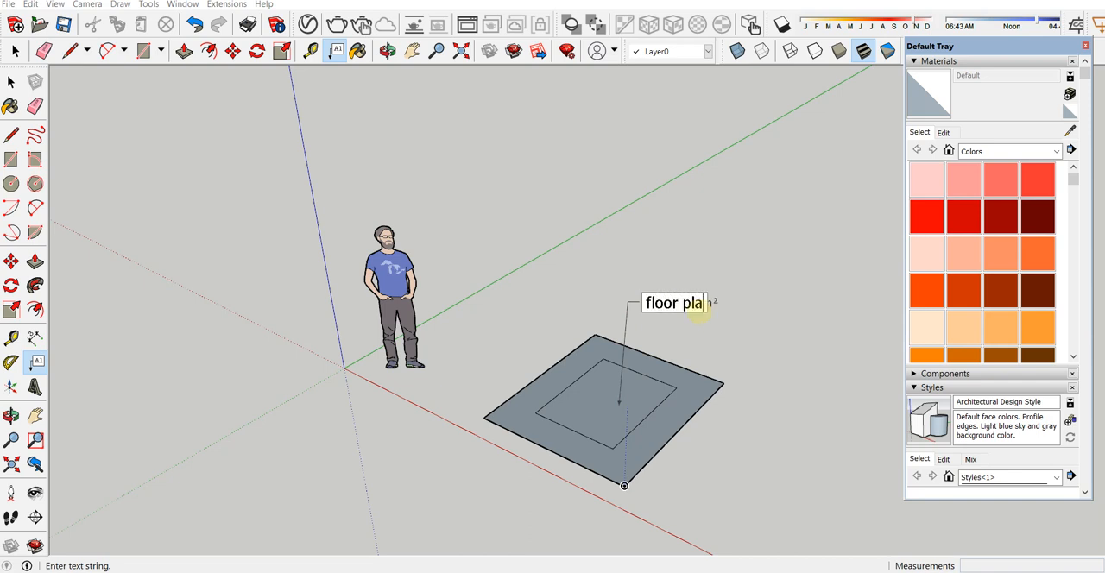
text(n)
key(Return)
key(BackSpace)
click(780, 222)
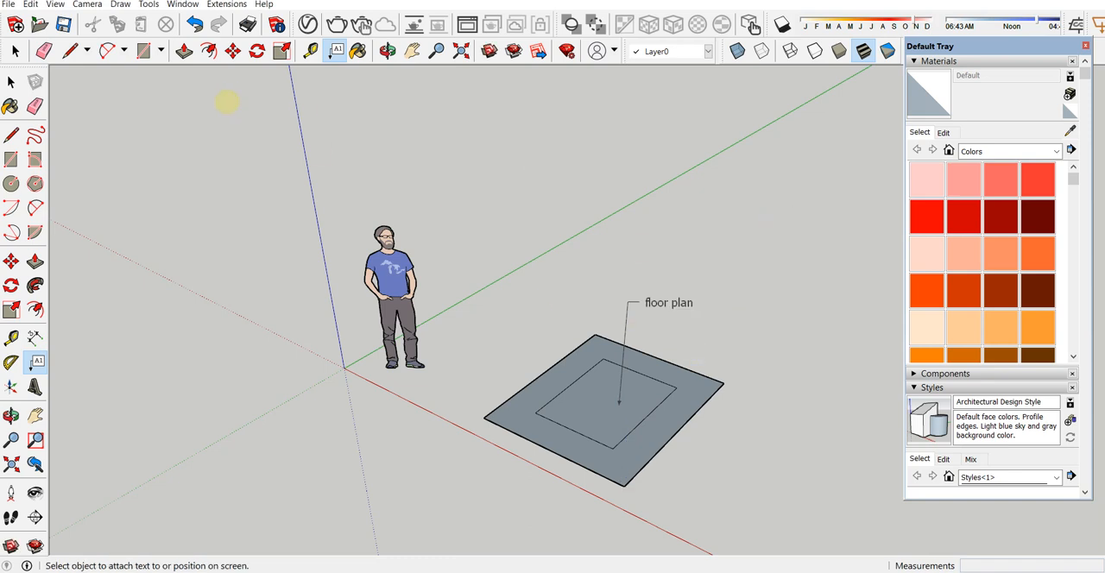
Step: Delete the "floor plan" label from the inner rectangle
click(11, 82)
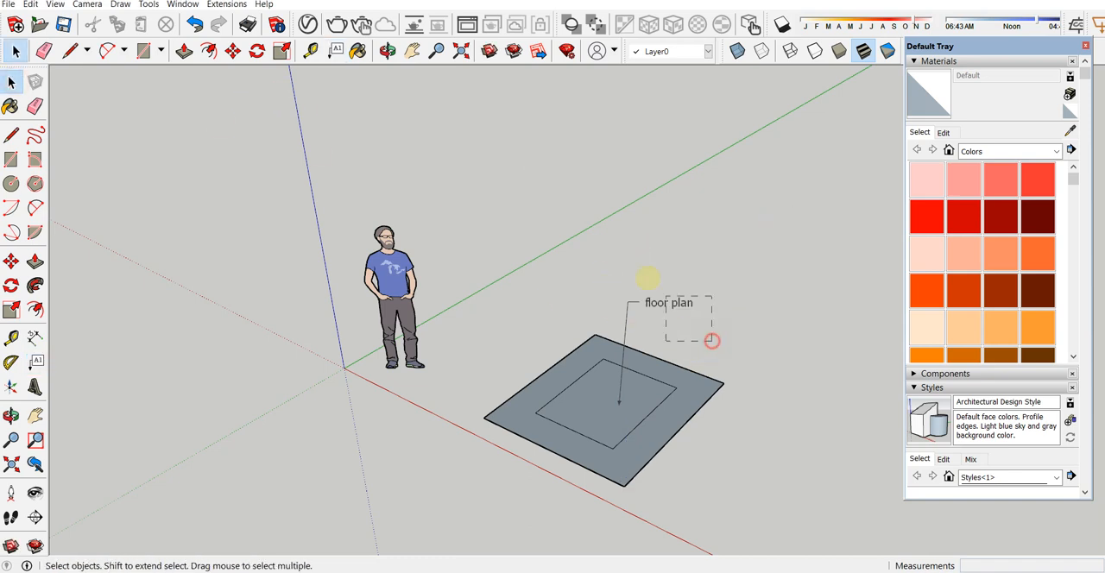
drag(665, 296, 674, 312)
key(Delete)
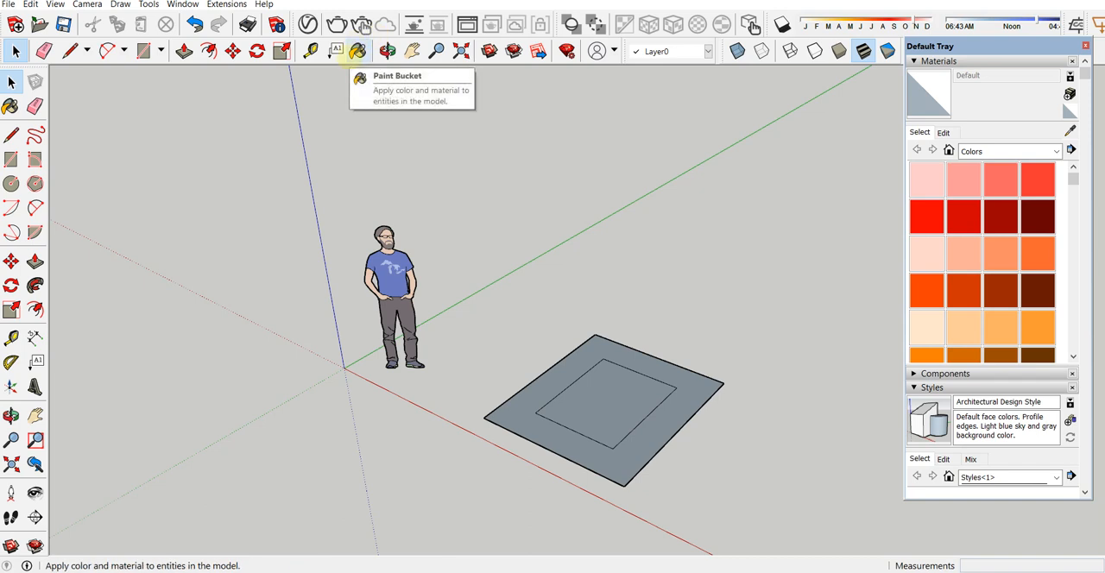
Step: Paint the inner rectangle bright red and the surrounding border with Color B06 from the Colors collection
click(357, 51)
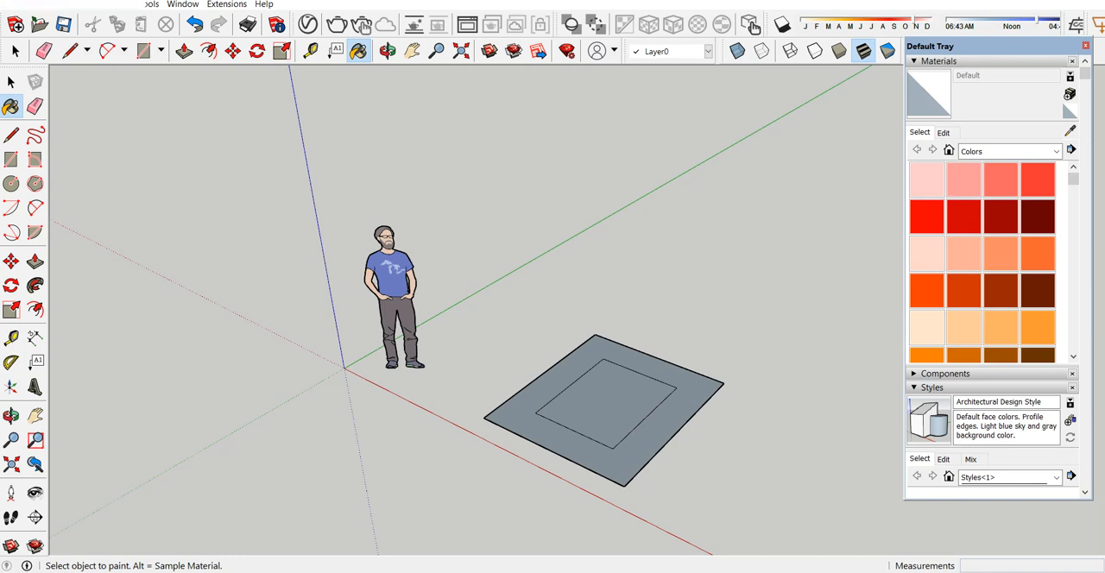
click(969, 220)
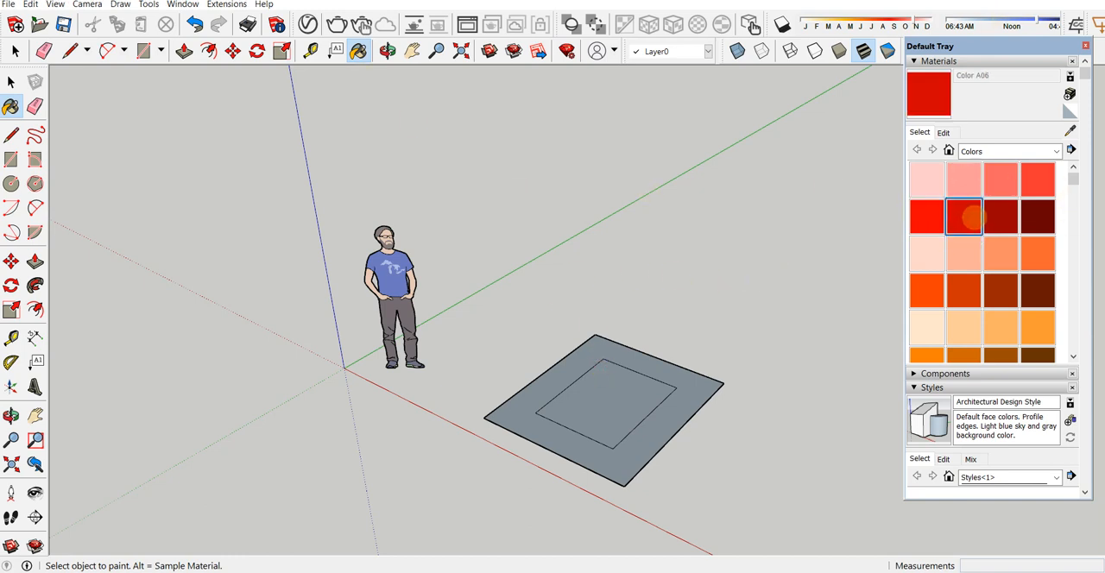
click(926, 179)
click(927, 216)
click(607, 397)
click(963, 291)
click(687, 381)
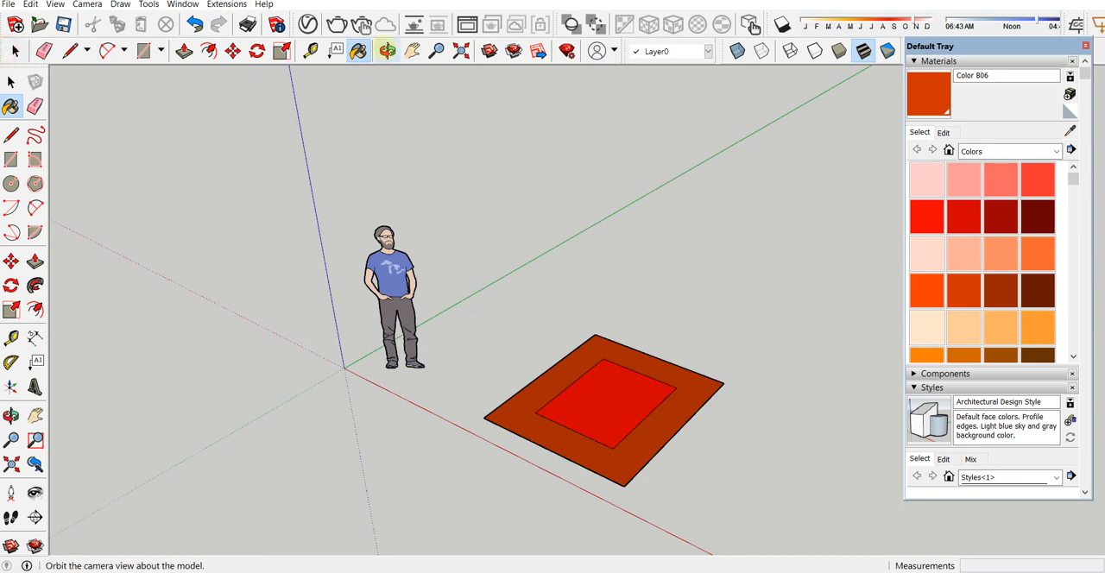
Step: View the painted rectangles from other angles and distances by orbiting, panning and zooming, and zoom to the model's extents
click(387, 51)
drag(488, 233, 505, 285)
drag(427, 127, 427, 78)
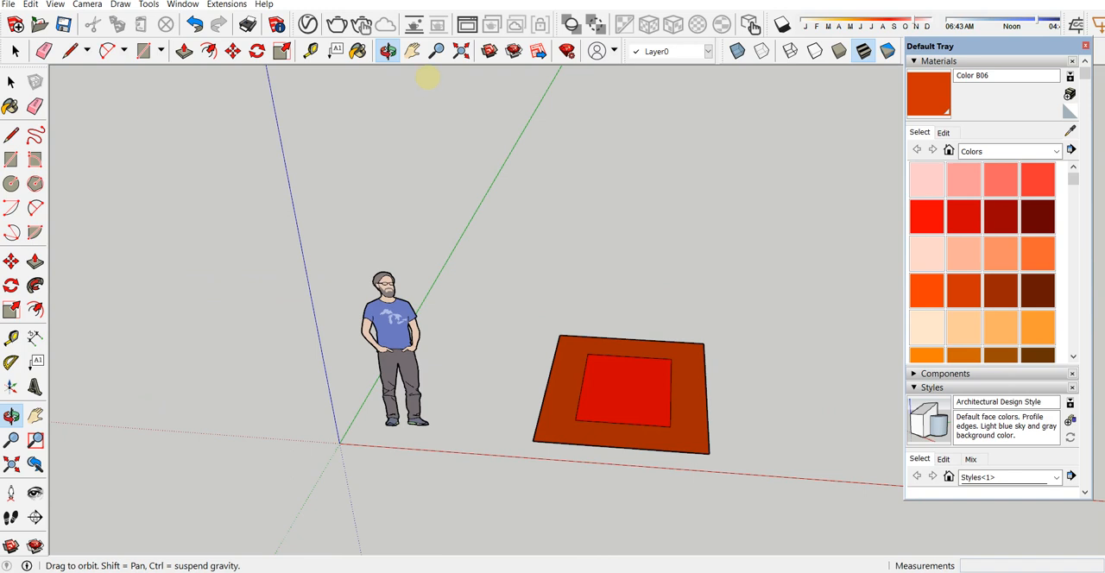
click(414, 52)
drag(654, 331, 283, 50)
click(437, 51)
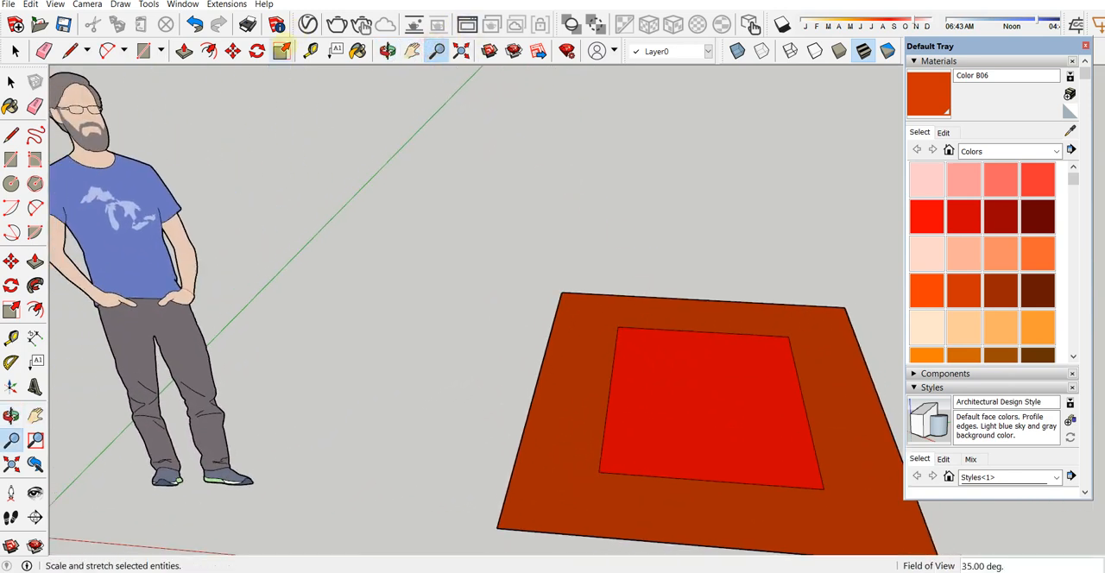
drag(662, 448, 603, 335)
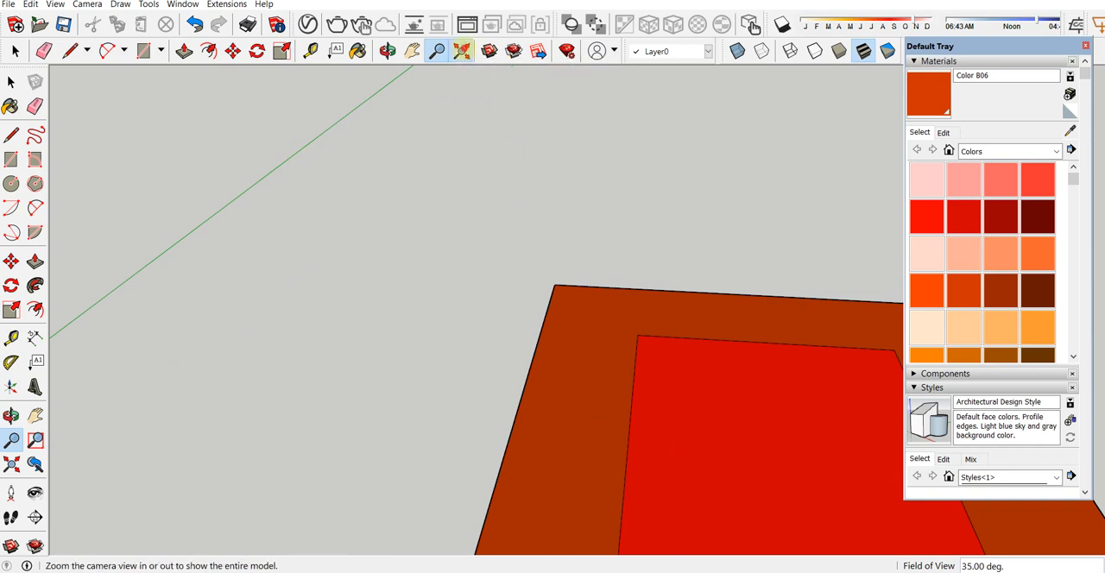
click(461, 50)
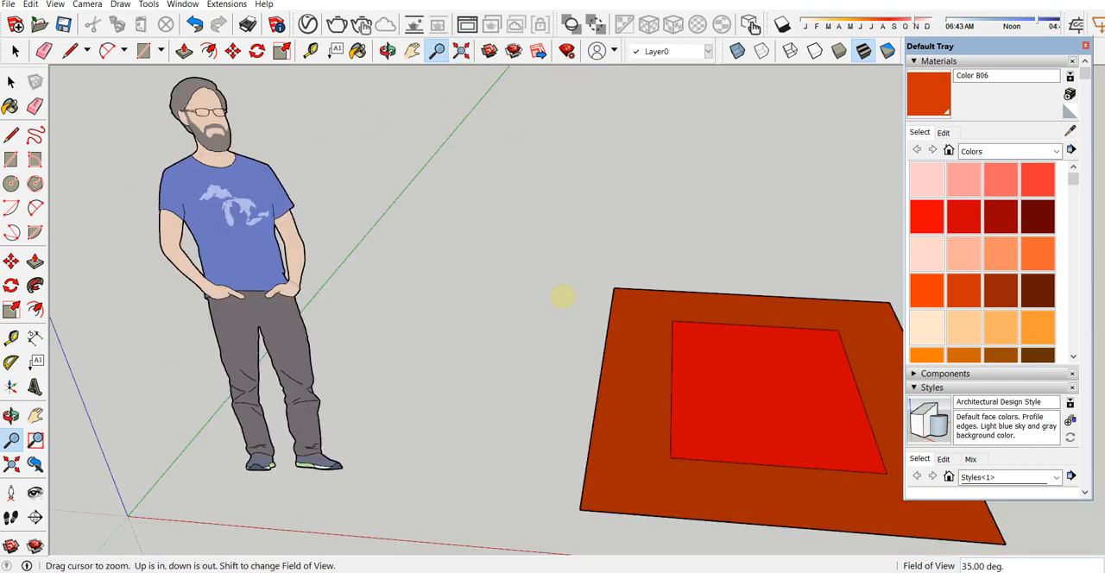
click(12, 82)
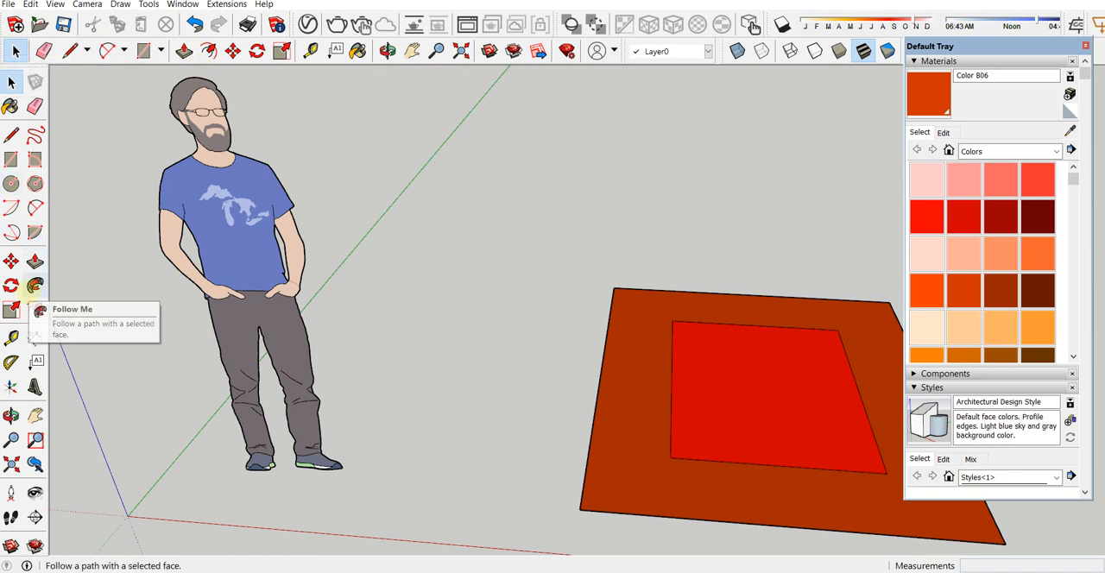
Step: Hide and show the Large Tool Set toolbar repeatedly in the toolbar settings, leaving it enabled, and close the settings
click(54, 4)
click(74, 19)
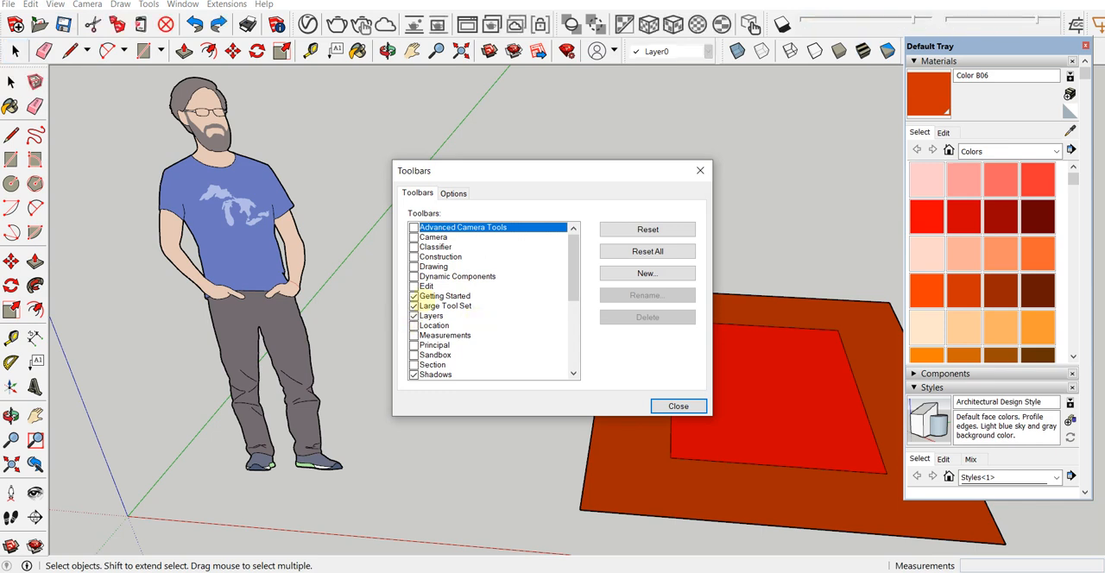
click(413, 306)
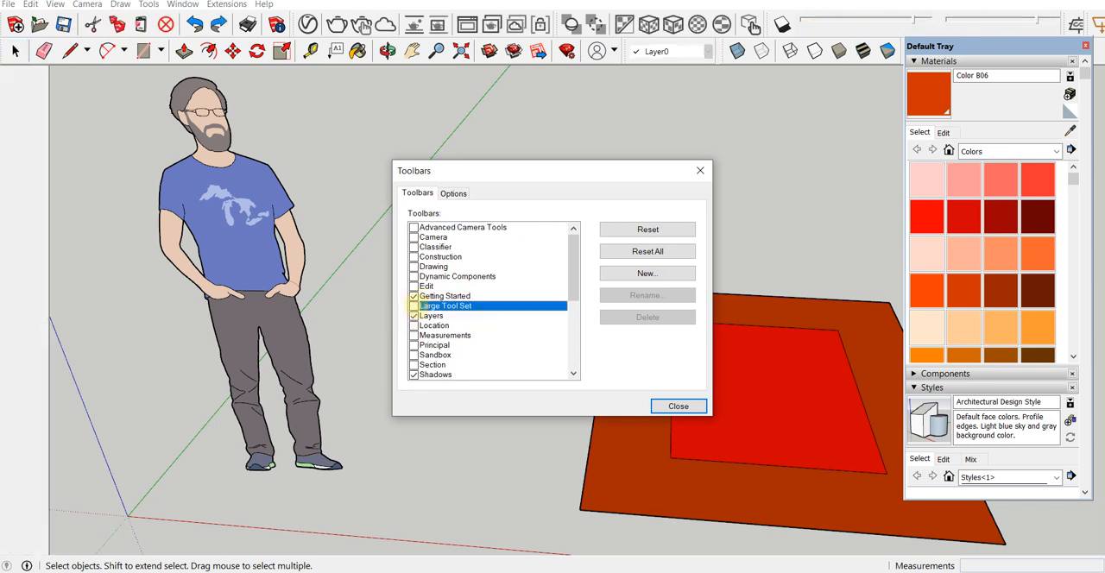
click(414, 306)
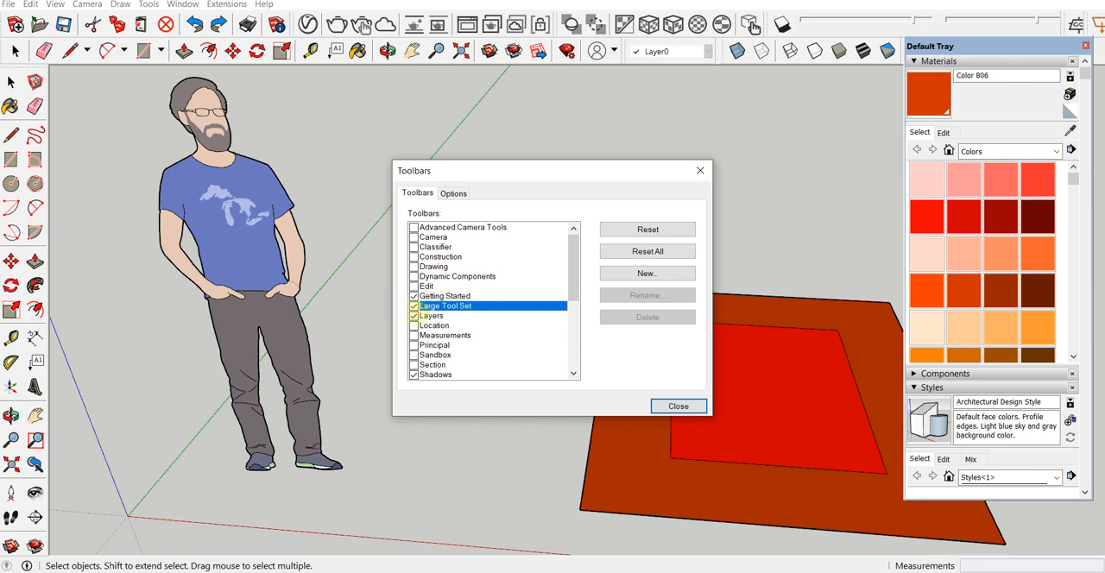
click(414, 306)
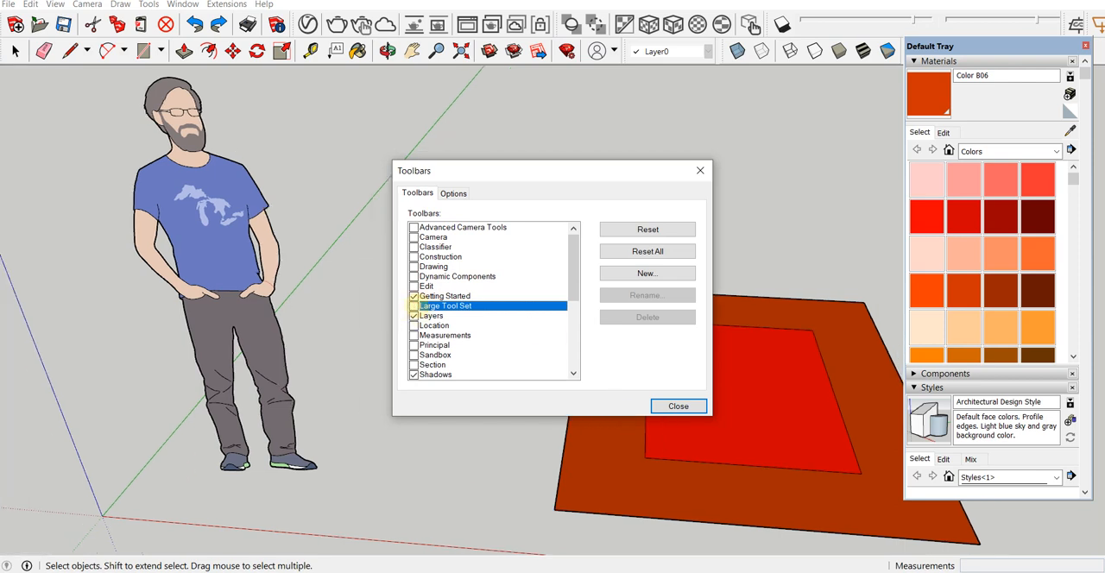
click(413, 306)
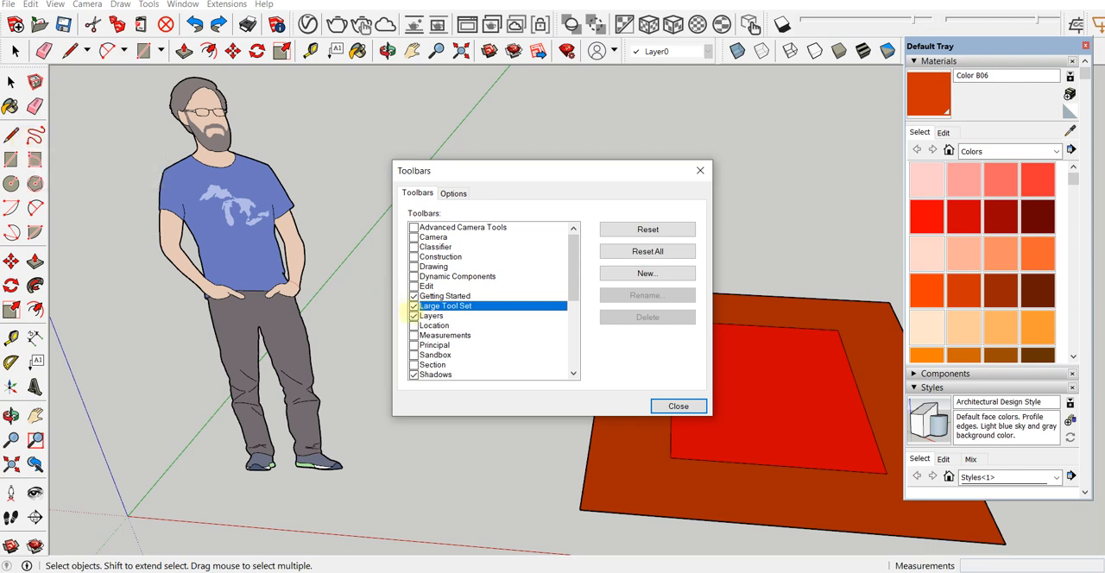
click(414, 305)
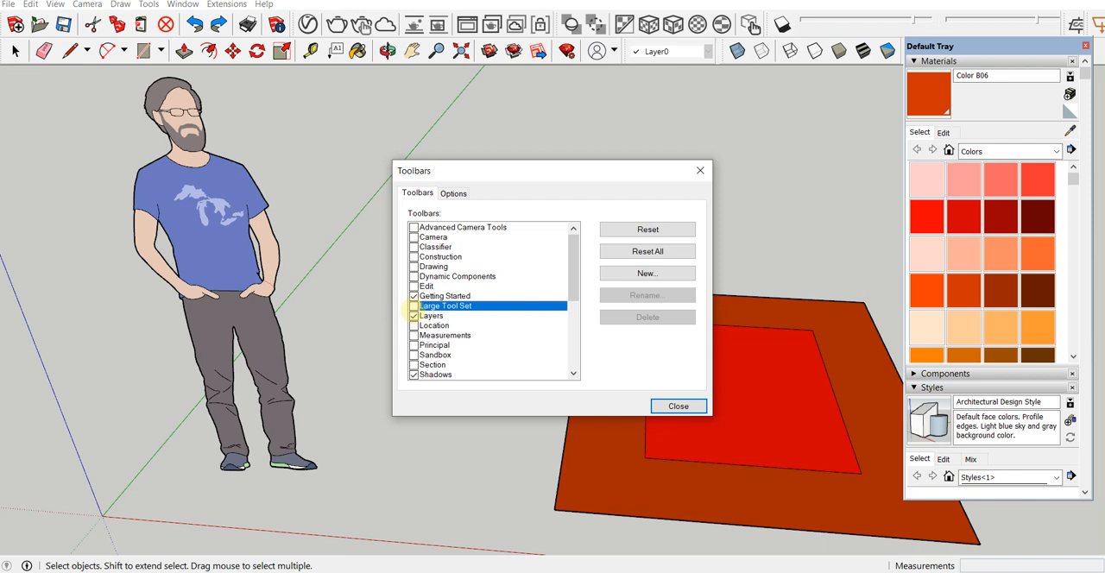
click(414, 306)
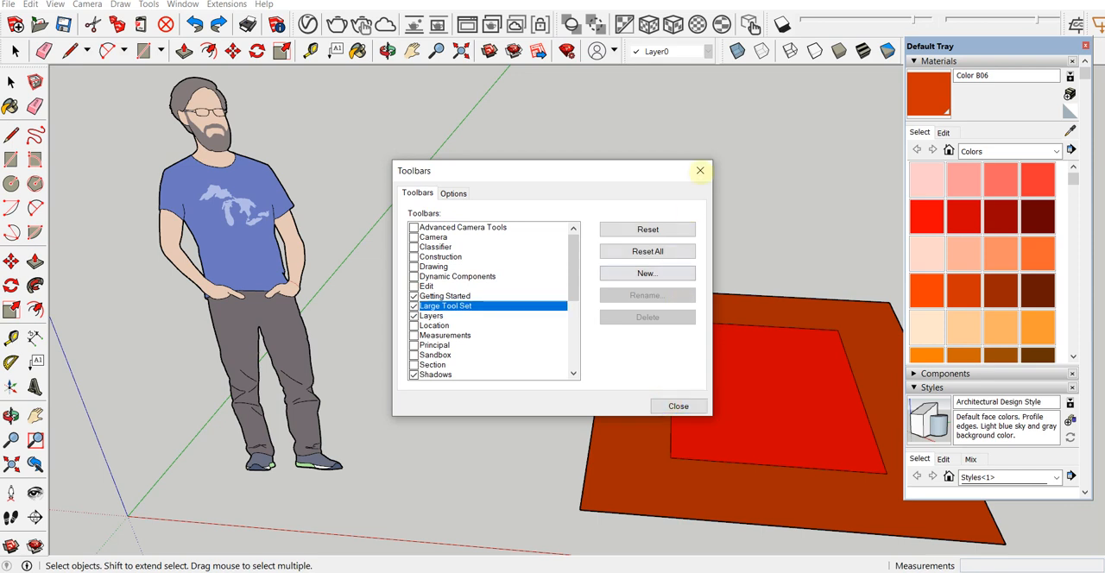
click(700, 170)
scroll(335, 300, down, 1)
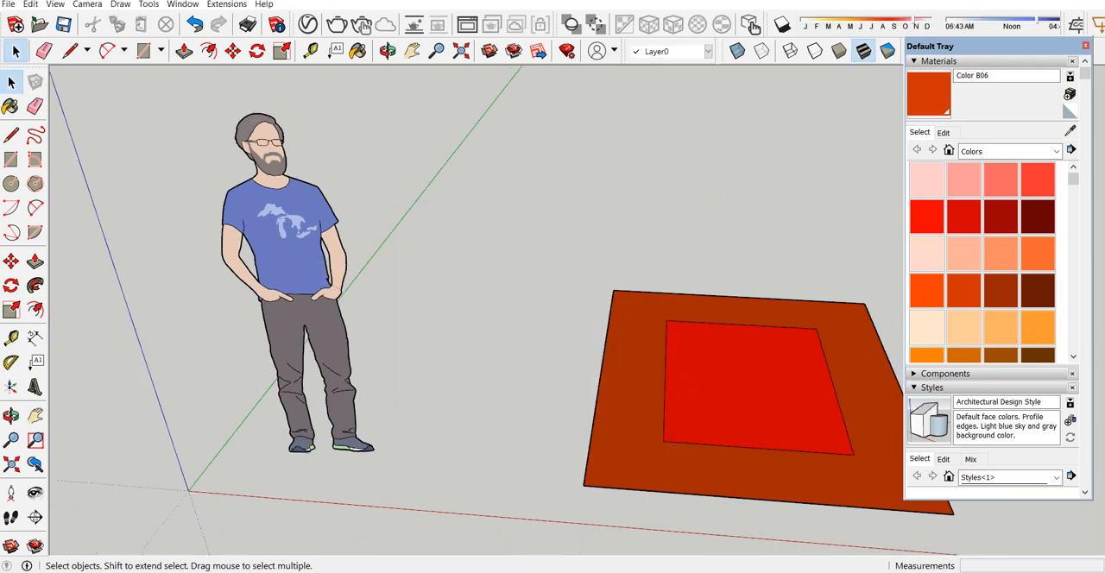
scroll(417, 170, down, 2)
middle_drag(664, 280, 526, 271)
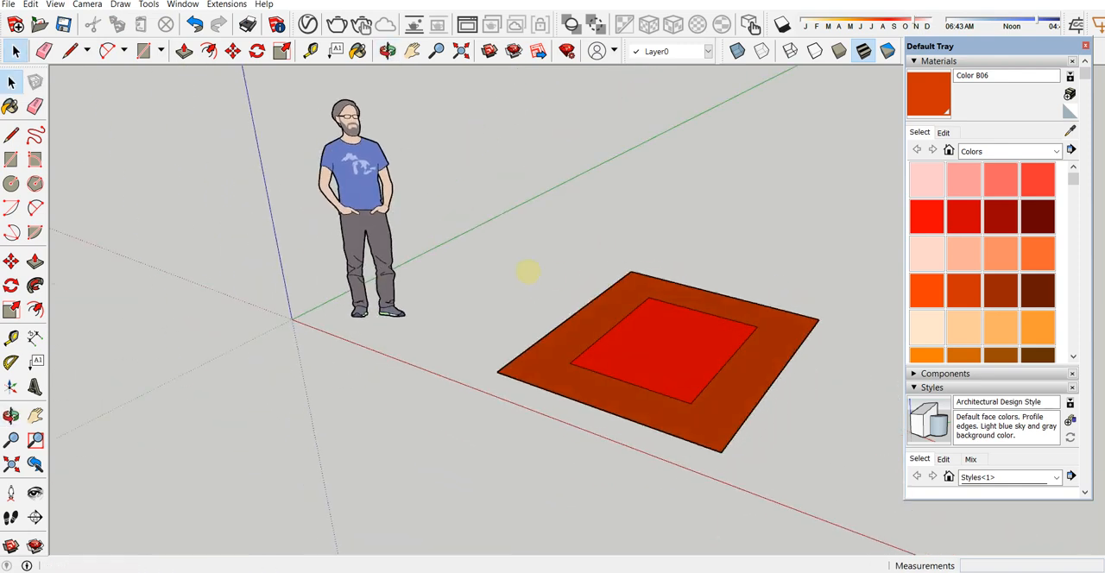
scroll(702, 295, up, 1)
scroll(338, 171, up, 1)
middle_drag(604, 297, 760, 289)
click(412, 51)
drag(621, 271, 298, 311)
Step: Move the Default Tray slightly lower and undock the Styles toolbar so it floats over the drawing area
drag(976, 49, 990, 96)
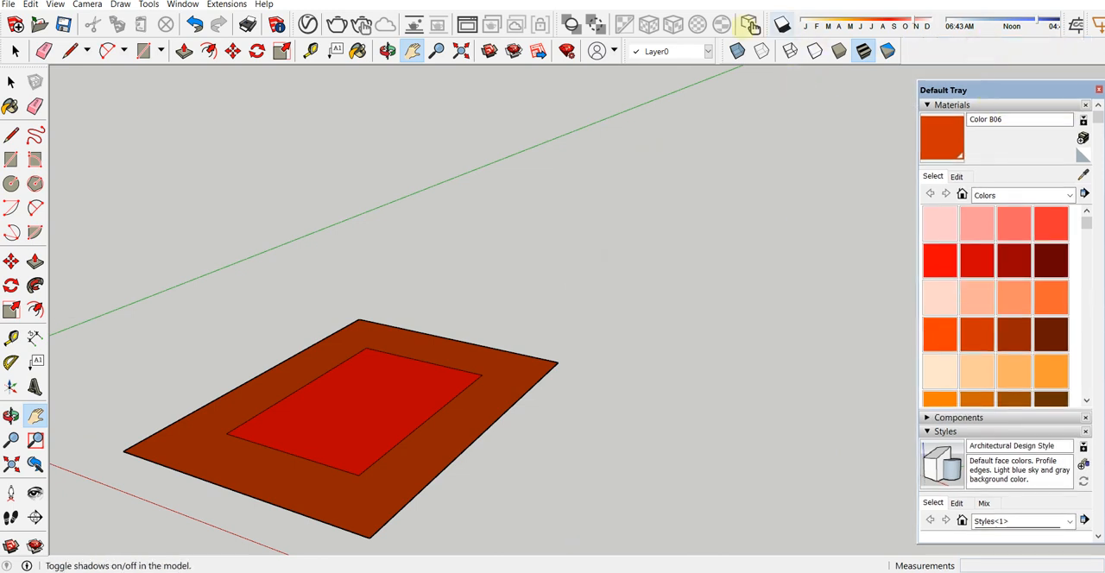
drag(723, 54, 672, 150)
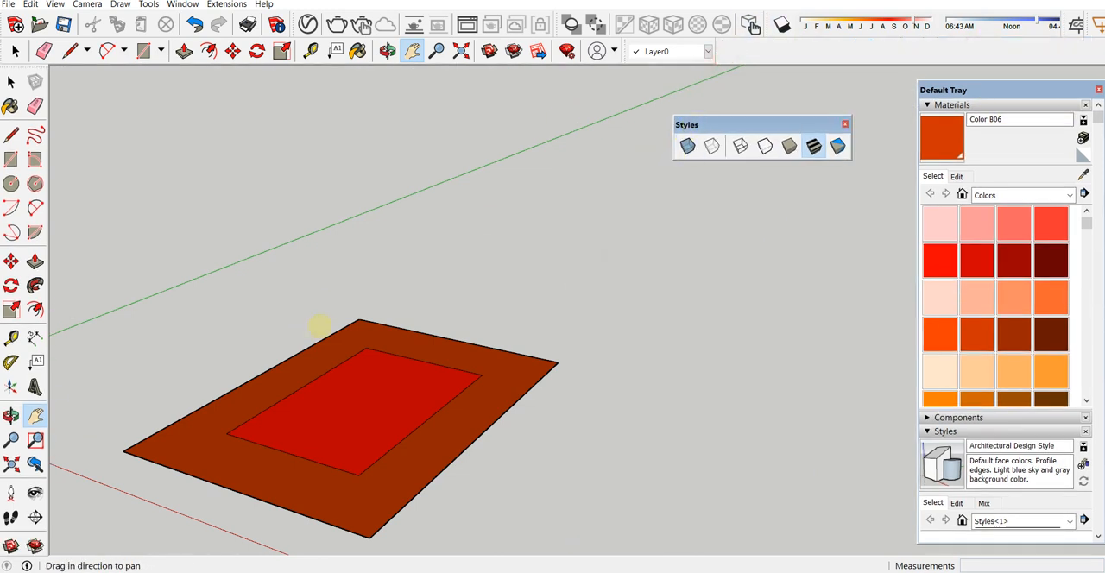
drag(320, 326, 552, 282)
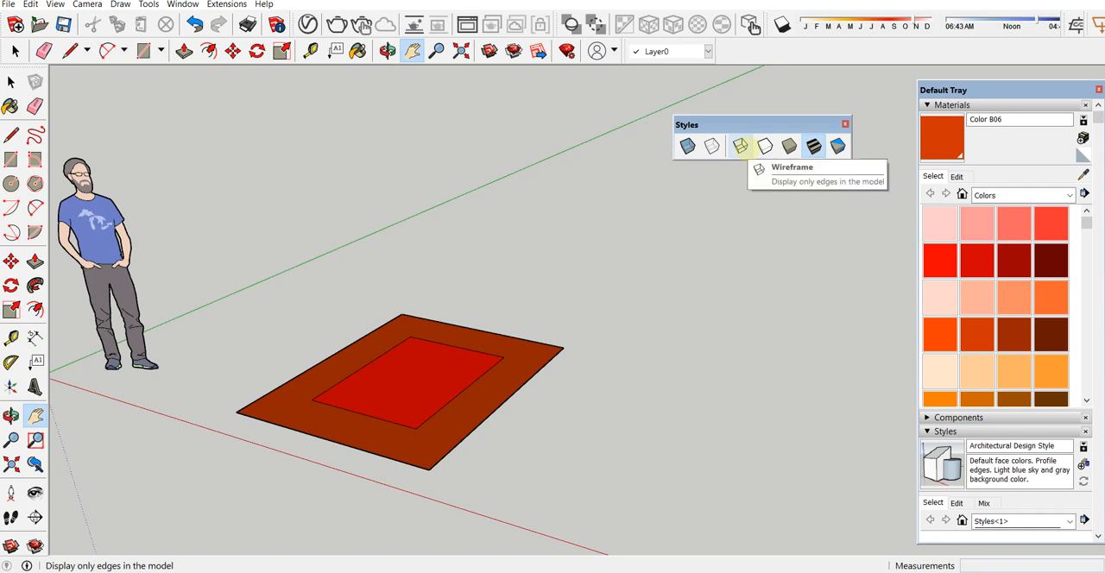
key(space)
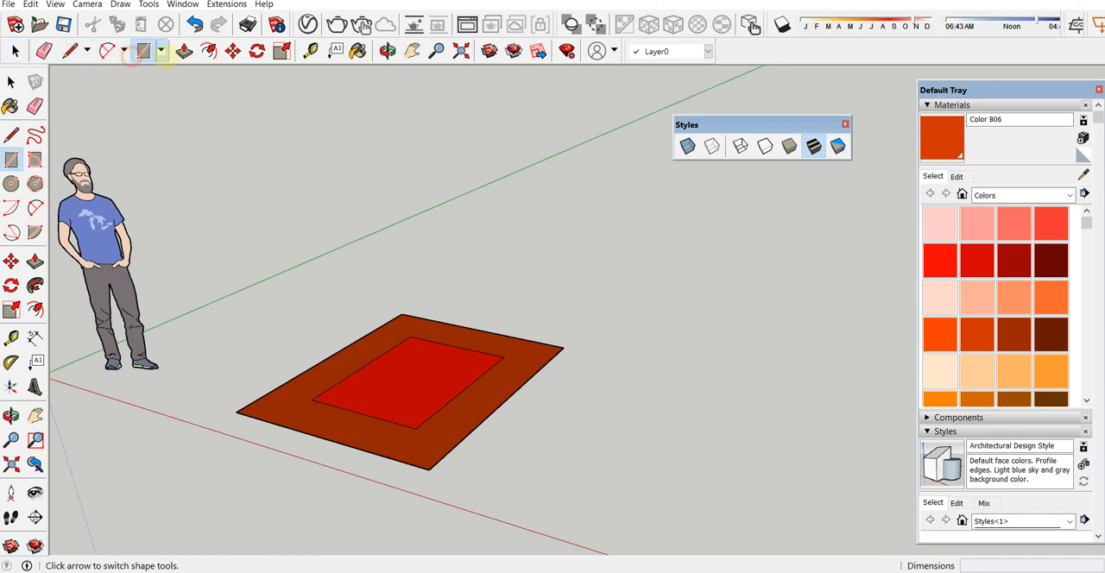
Step: Draw a square of about 520 by 520 mm on the ground beside the painted rectangles and select its face and edges
click(142, 51)
scroll(522, 246, down, 2)
scroll(610, 351, up, 1)
click(549, 409)
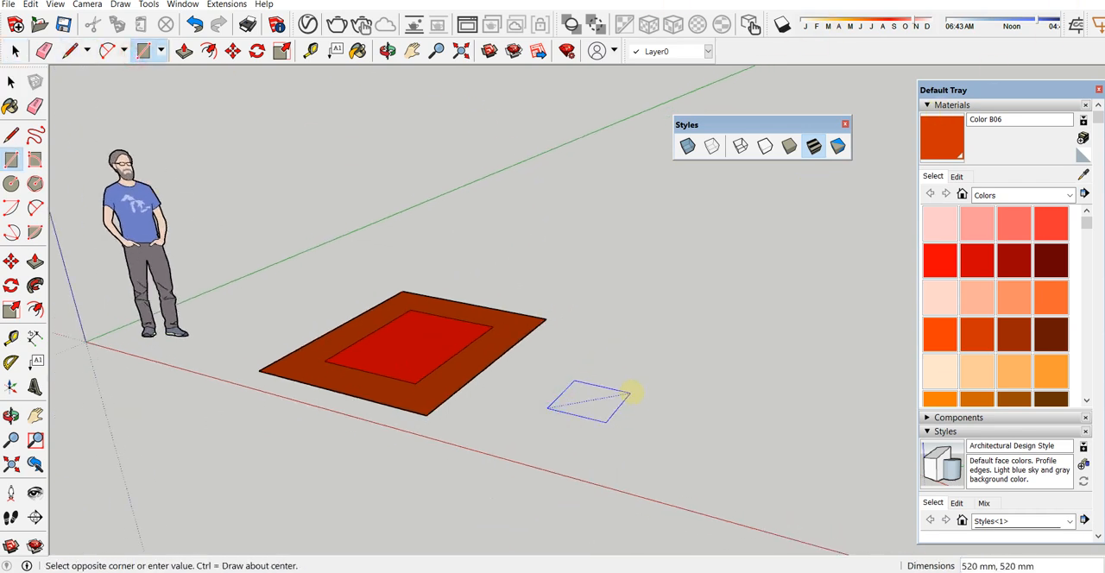
click(630, 395)
key(space)
click(590, 399)
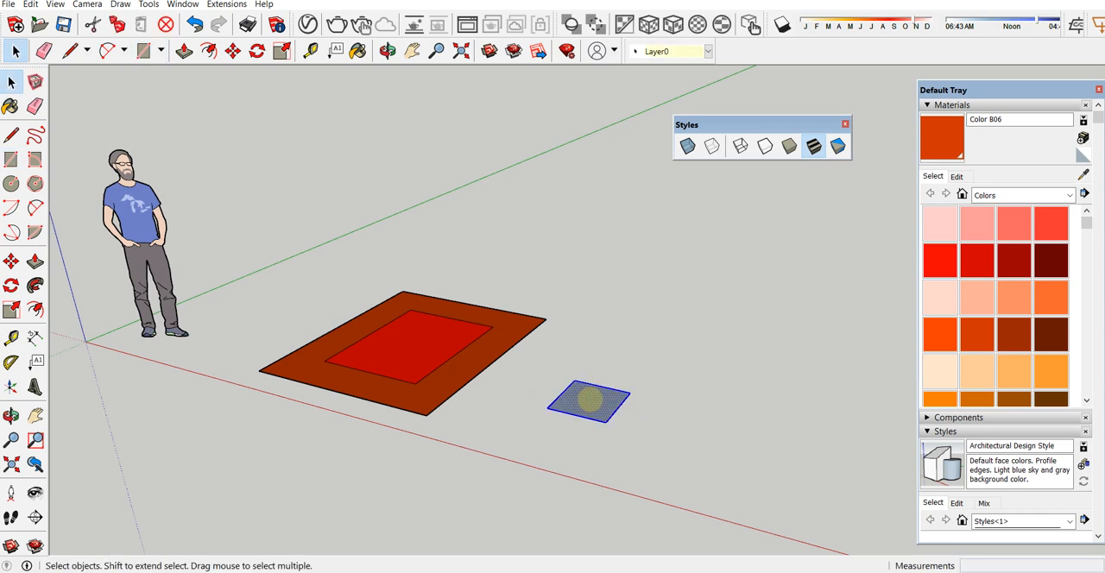
Step: Group the ground square and extrude it upward into a box with Push/Pull
double_click(590, 399)
key(p)
drag(590, 399, 592, 329)
key(space)
click(700, 365)
middle_drag(700, 366, 531, 376)
double_click(526, 363)
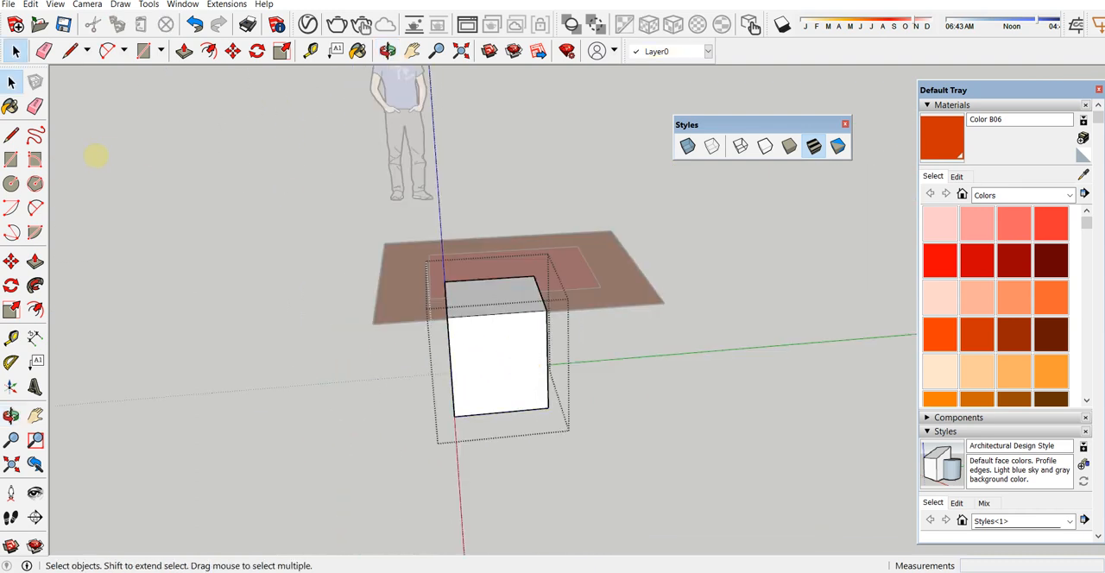
click(11, 160)
middle_drag(328, 362, 362, 309)
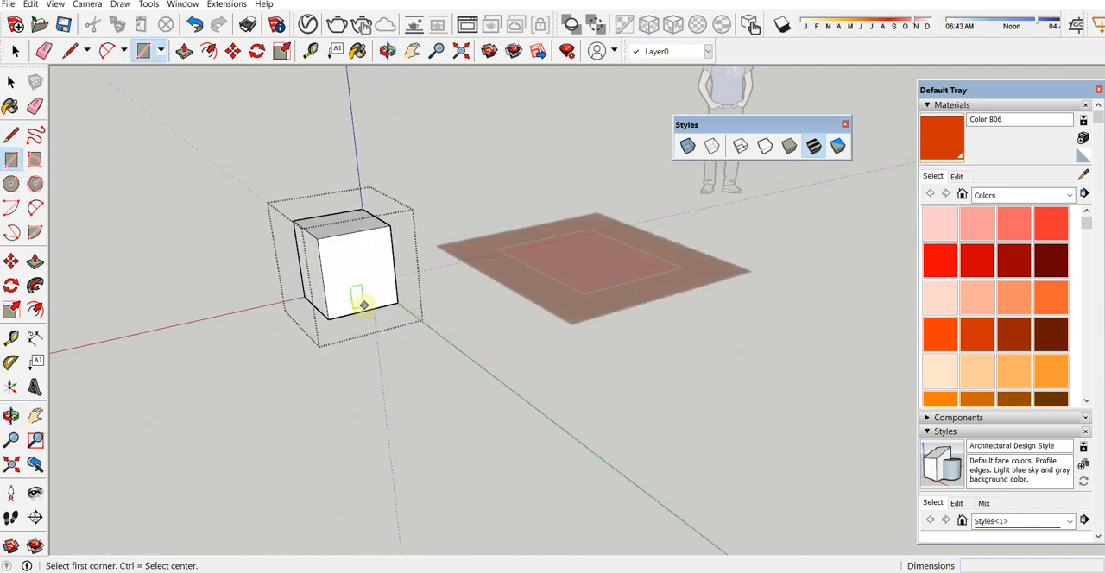
click(364, 311)
key(Escape)
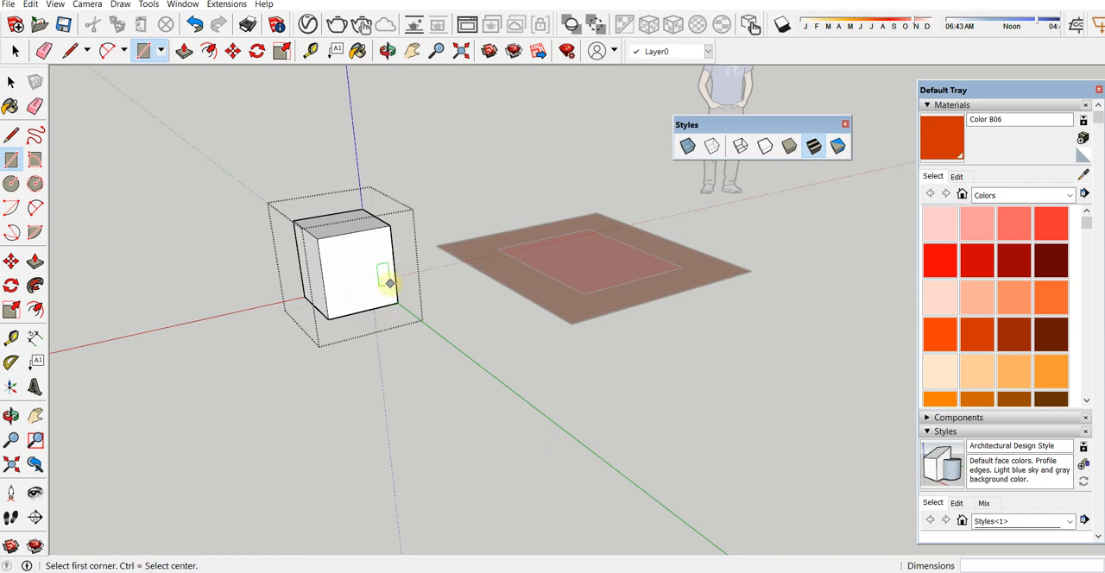
key(space)
click(417, 396)
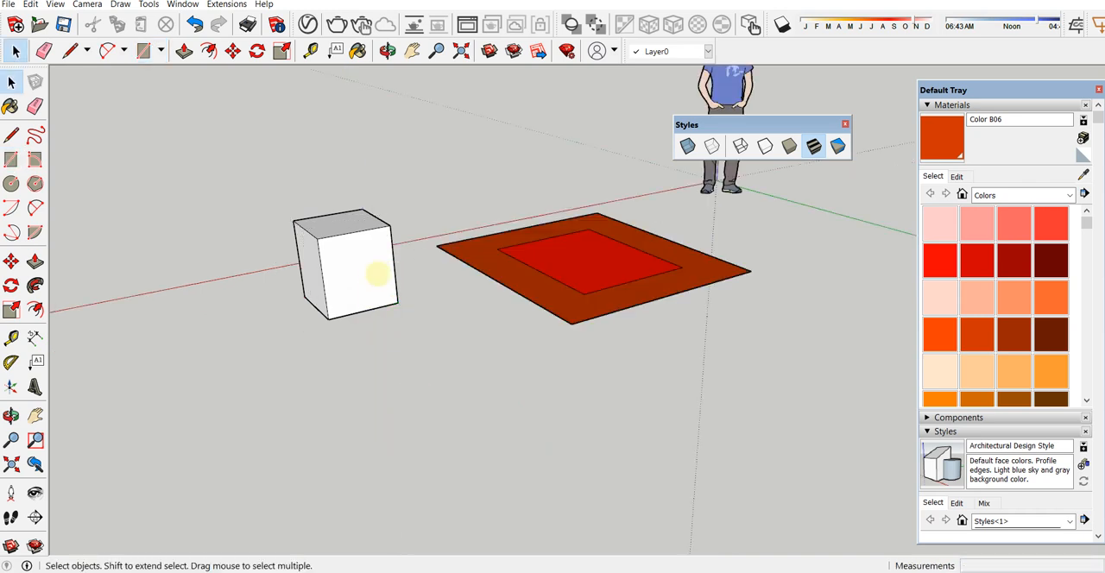
Step: Draw a rectangle of about 260 by 297 mm in the lower corner of the box's side face and group it
key(r)
click(363, 313)
click(393, 261)
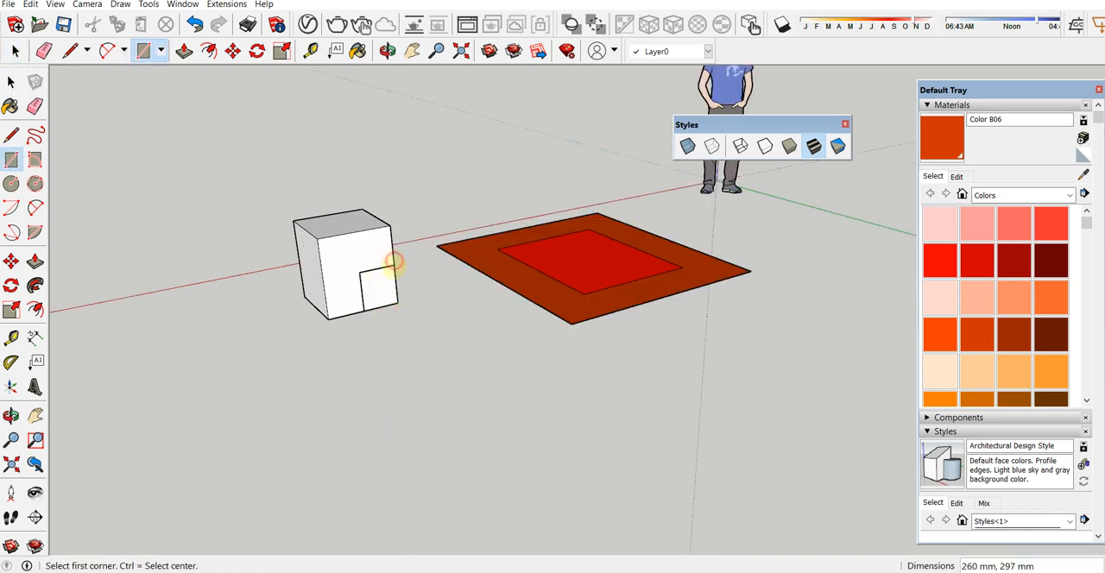
double_click(379, 289)
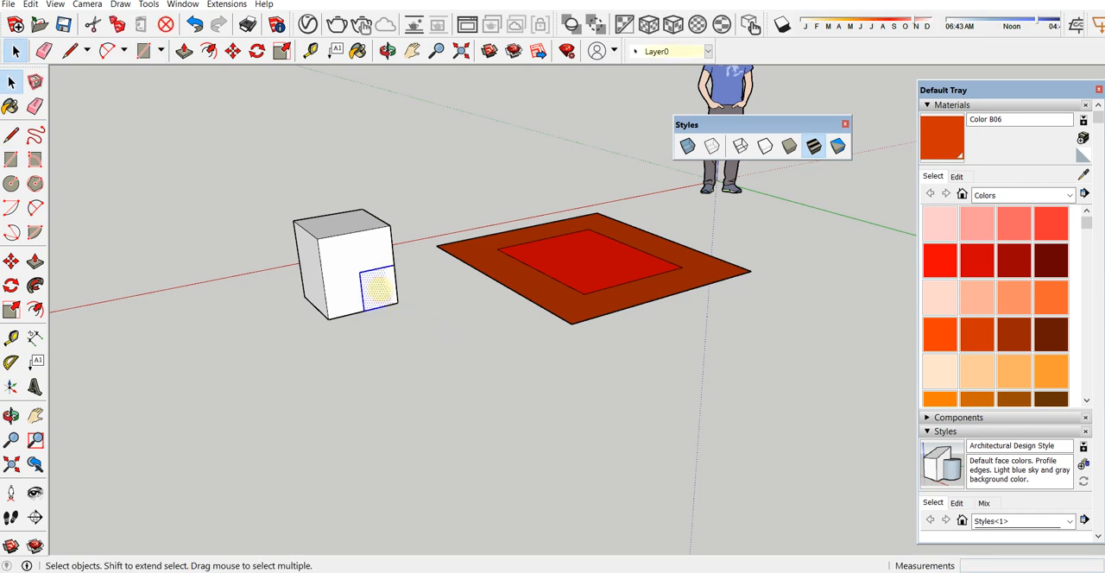
key(ctrl+g)
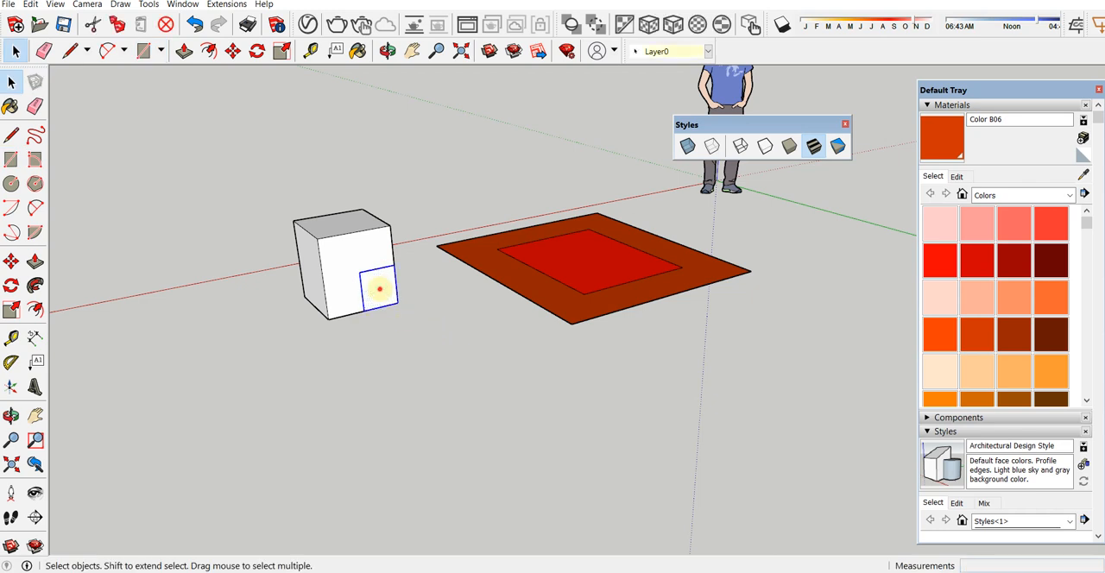
Step: Open the small rectangle's group, extrude its face outward into a bar with Push/Pull, and exit the group
double_click(379, 290)
key(p)
click(379, 289)
click(432, 328)
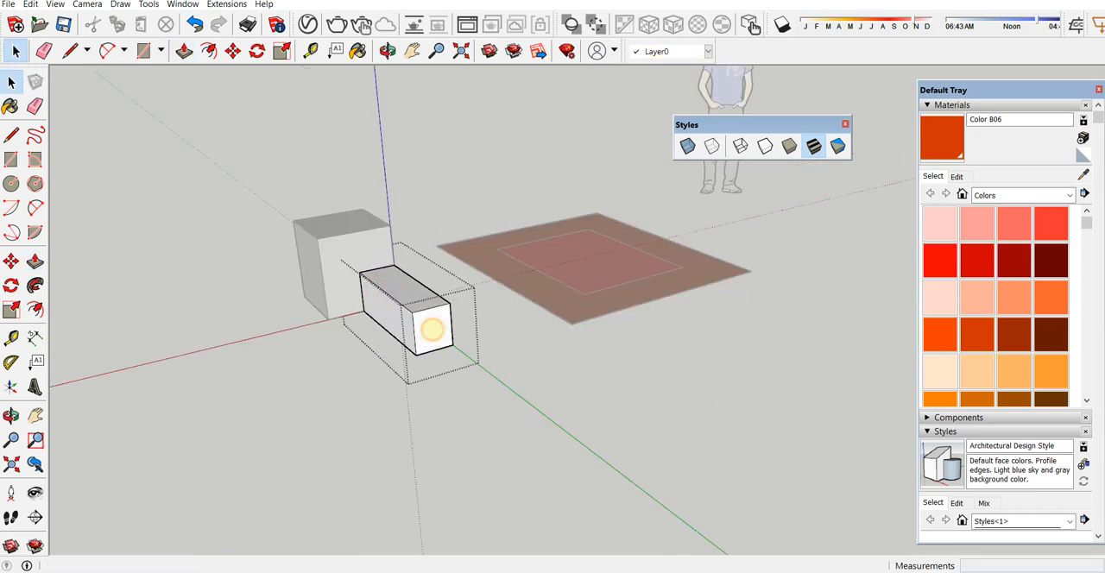
key(space)
click(348, 383)
middle_drag(348, 383, 629, 217)
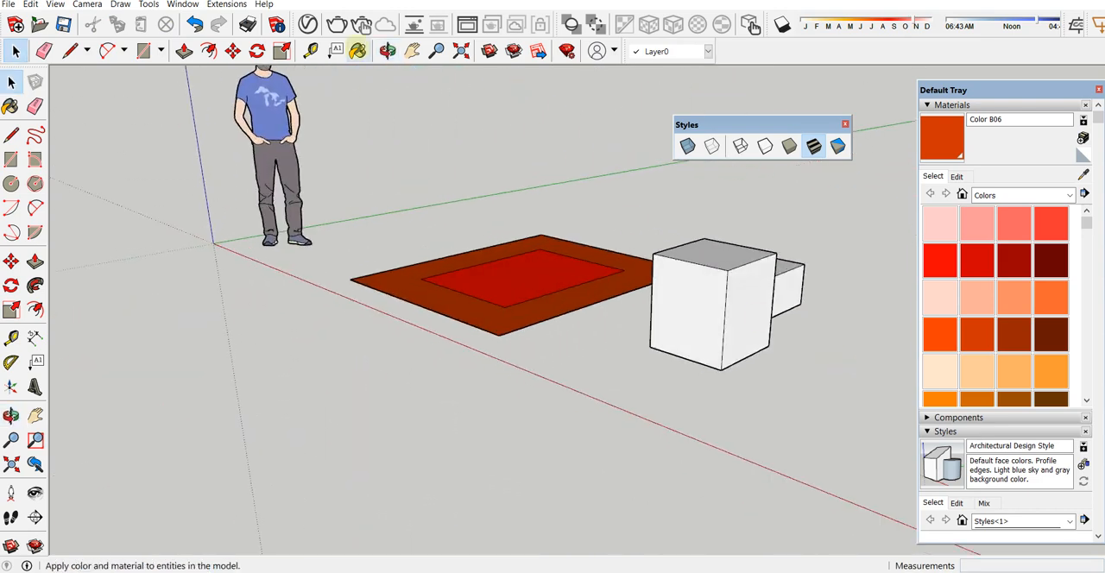
Step: Bring the box into close view and turn on the X-ray face style to see its hidden edges and the bar
click(412, 49)
drag(592, 269, 370, 366)
middle_drag(529, 363, 744, 182)
click(688, 145)
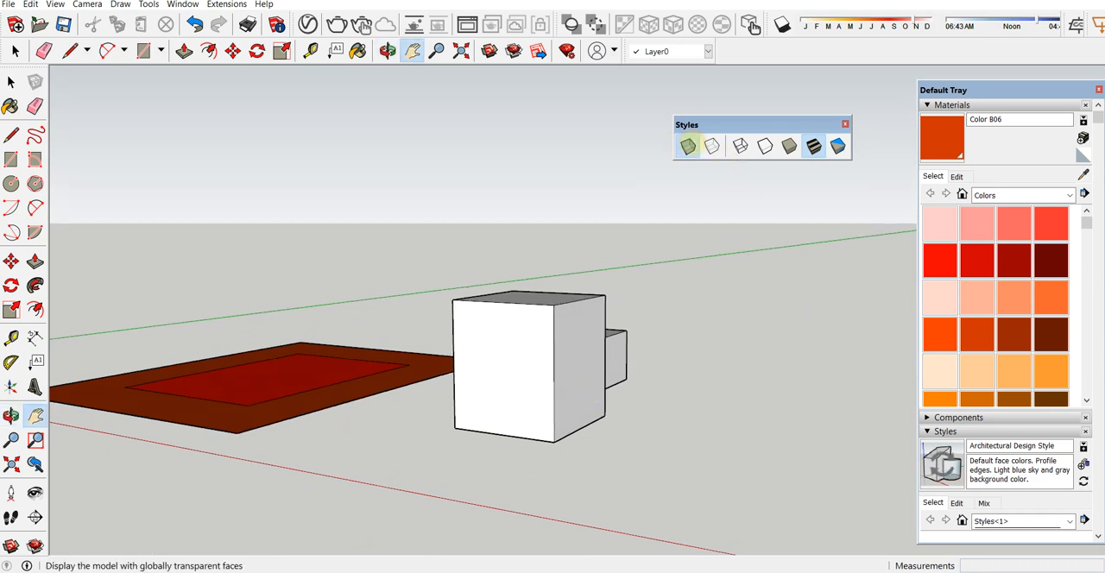
middle_drag(583, 362, 553, 354)
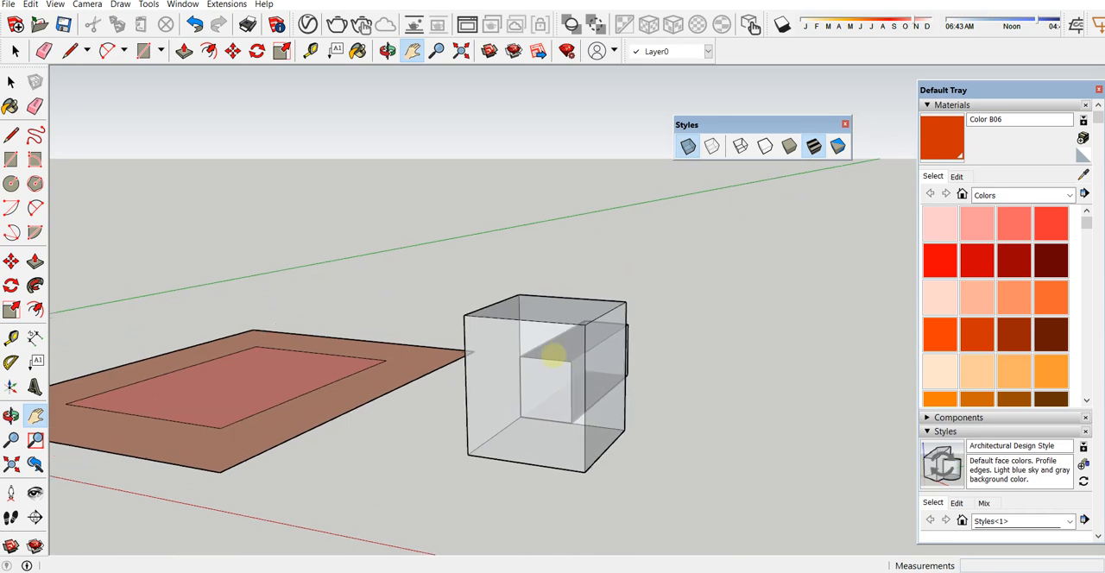
Step: Use the Tape Measure from the box's front bottom corner to its hidden back corner and across the bar's base
click(311, 51)
click(468, 453)
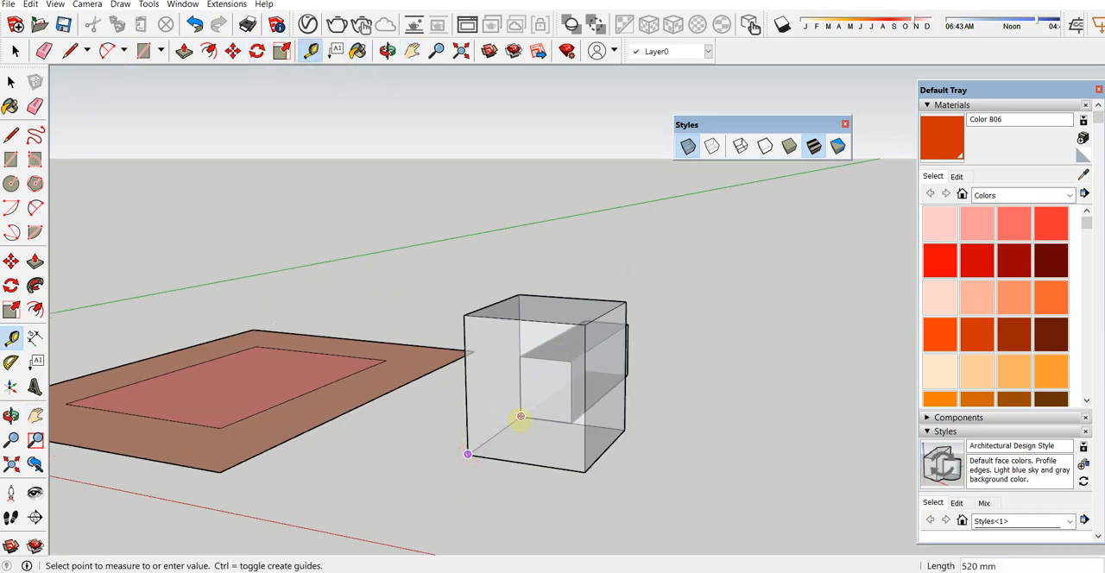
click(521, 416)
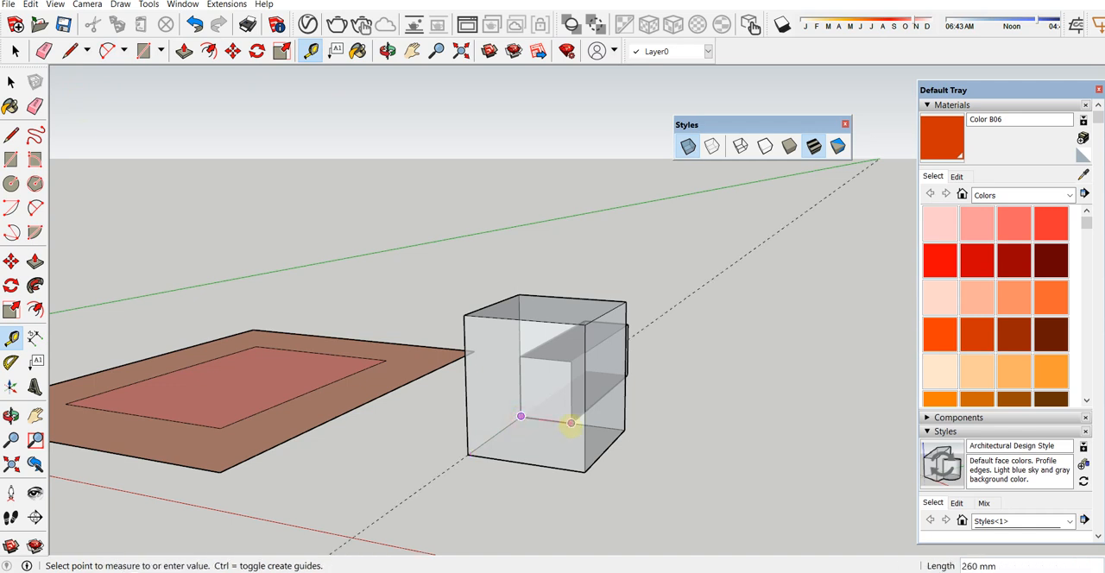
click(570, 423)
Step: Turn off X-ray and try to measure from the box's front bottom corner to the hidden back corner
click(689, 146)
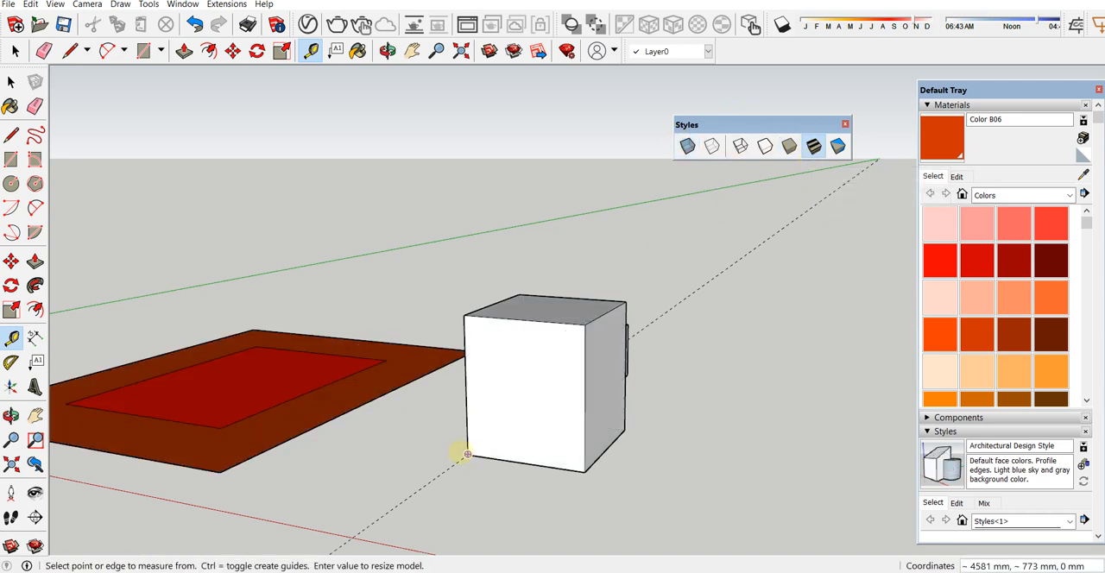
click(467, 454)
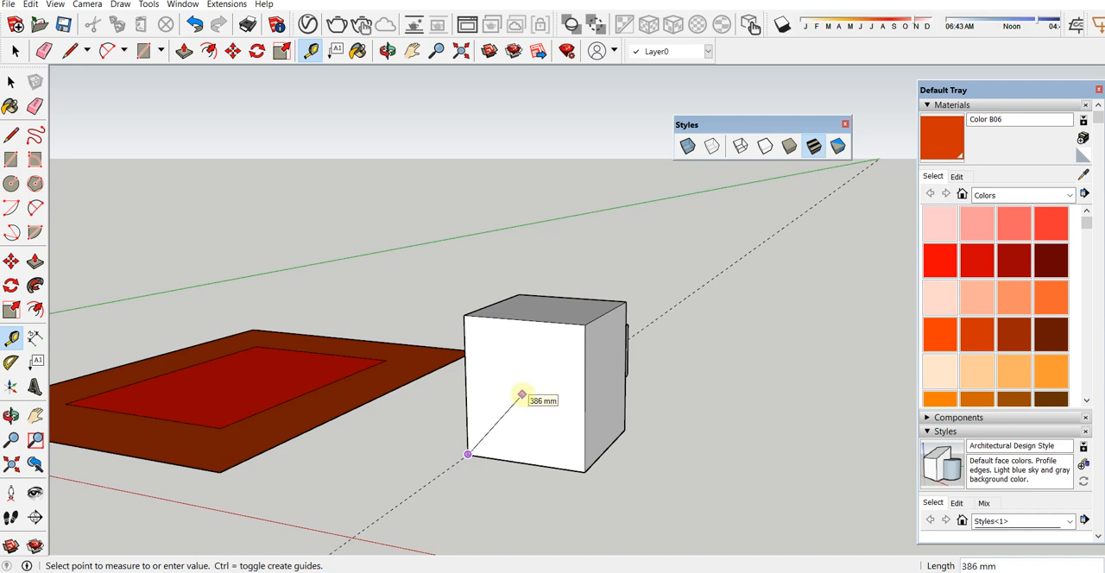
click(11, 81)
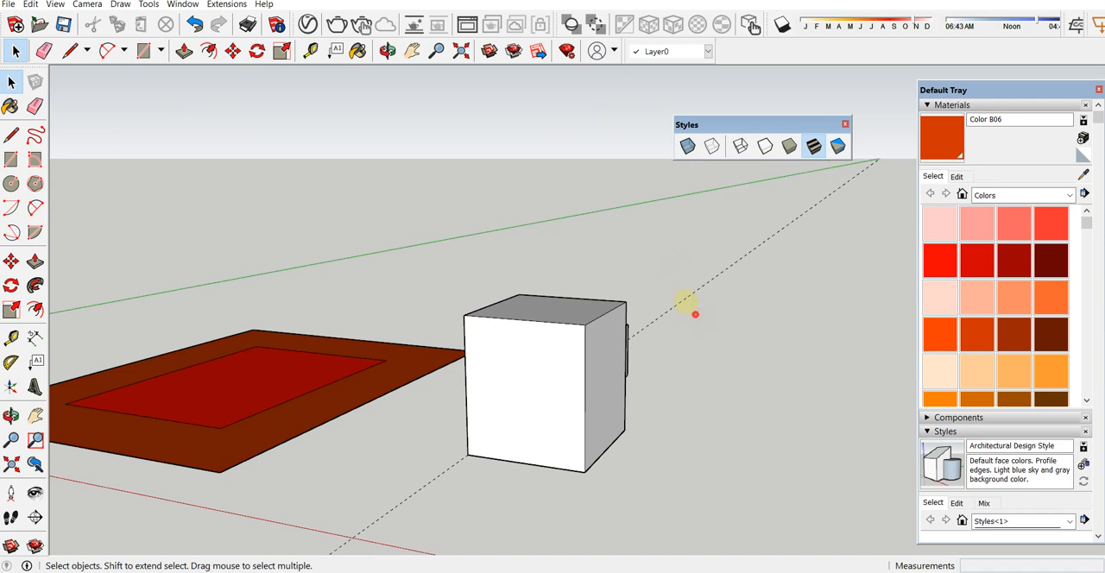
Step: Select the guide line with a crossing window and dock the Styles toolbar beside the layer toolbar
drag(695, 314, 662, 273)
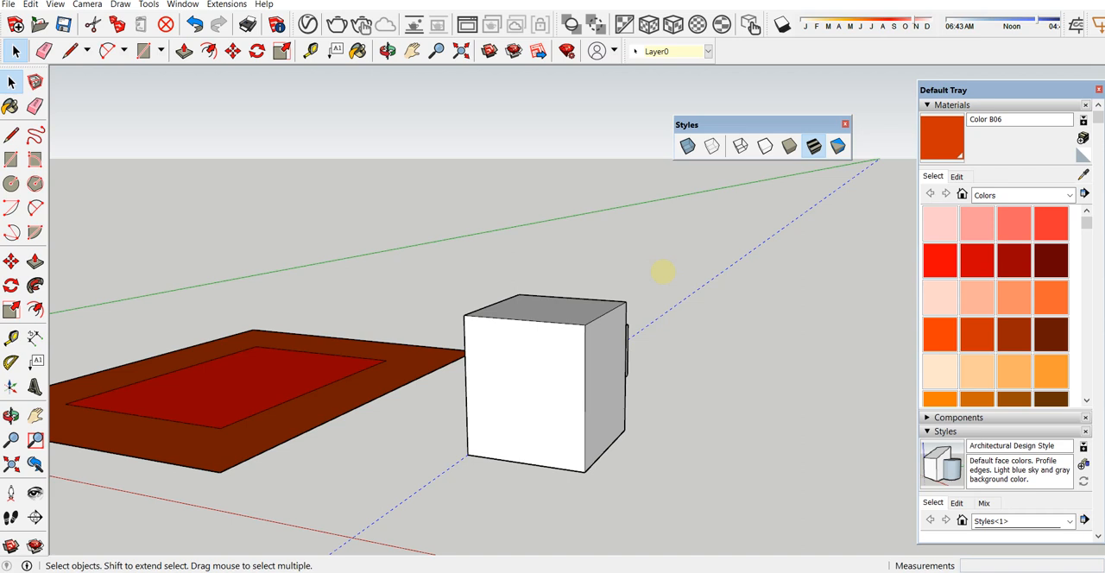
drag(765, 124, 820, 52)
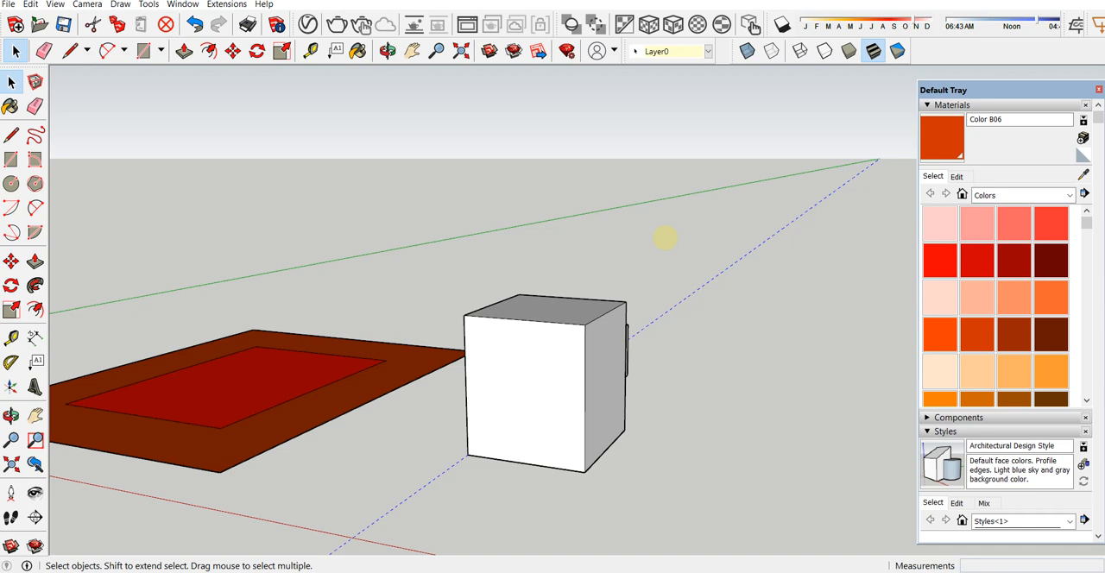
mouse_move(444, 388)
middle_down()
mouse_move(390, 370)
mouse_move(214, 360)
mouse_move(217, 344)
middle_up()
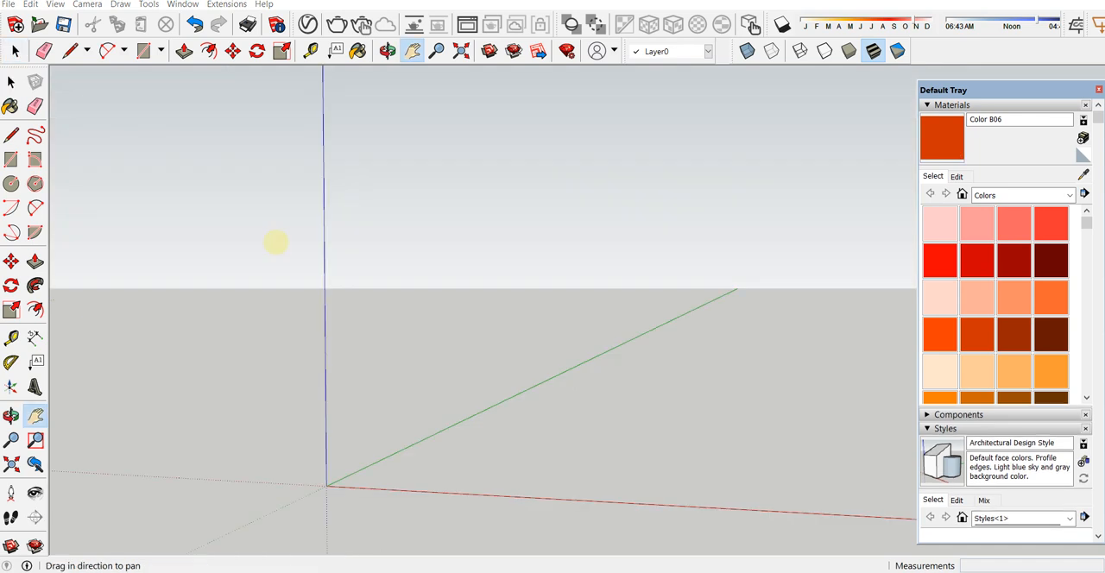
mouse_move(275, 243)
middle_down()
mouse_move(297, 308)
mouse_move(294, 358)
mouse_move(560, 341)
mouse_move(383, 316)
mouse_move(607, 271)
mouse_move(520, 267)
mouse_move(441, 284)
mouse_move(458, 278)
middle_up()
drag(526, 258, 465, 264)
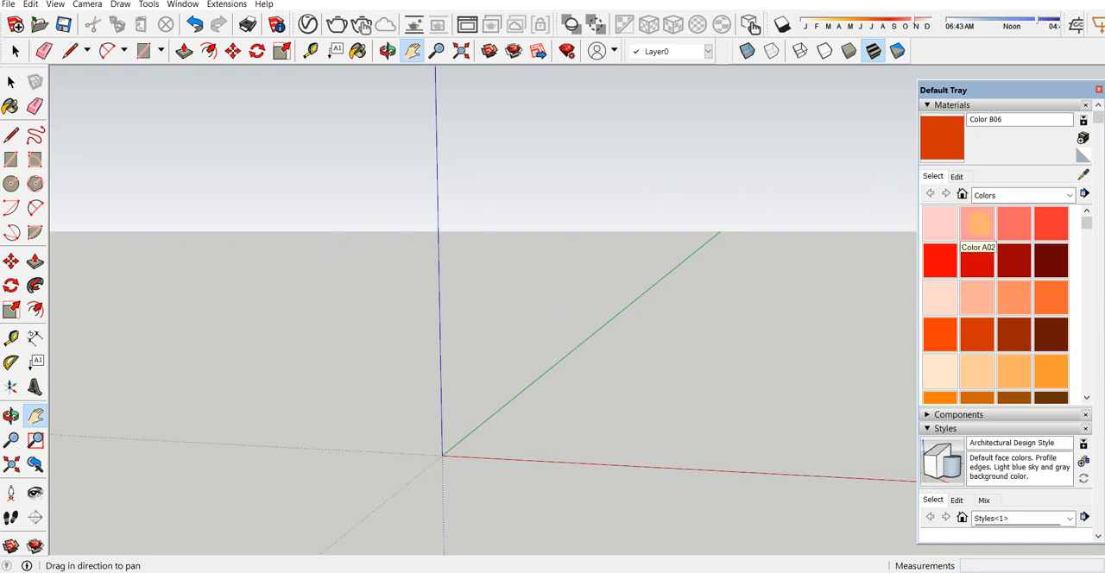
Step: Collapse the Materials section of the Default Tray and open the background editing settings of the current style
click(927, 104)
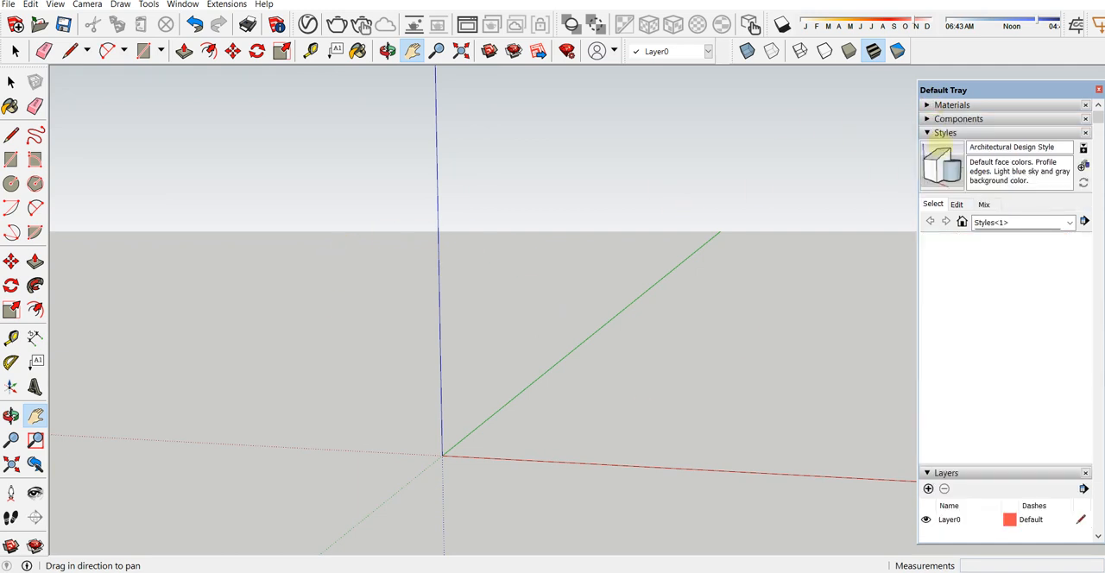
click(926, 132)
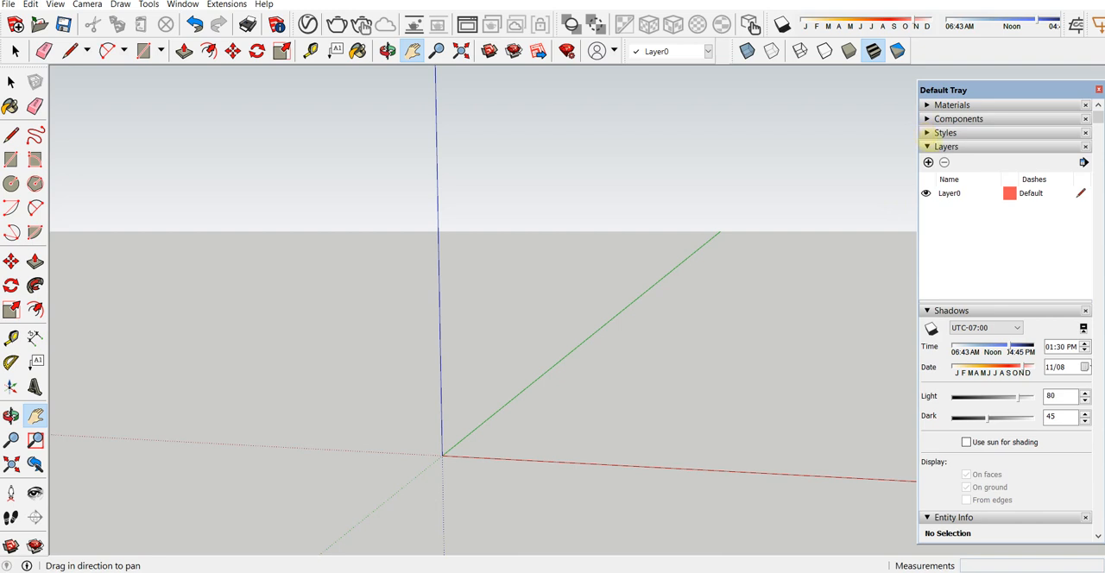
click(927, 132)
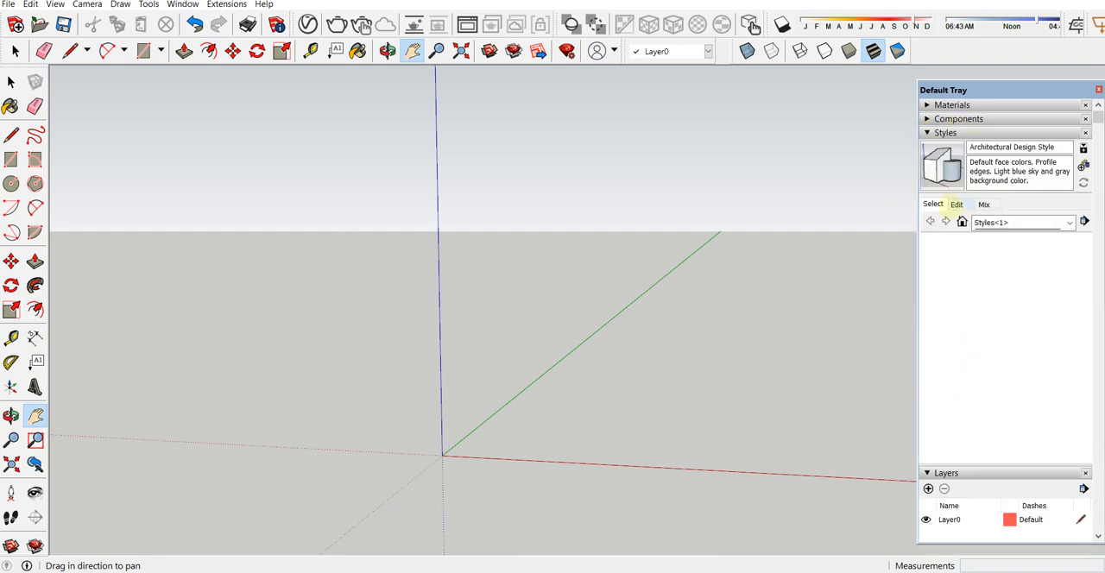
click(954, 203)
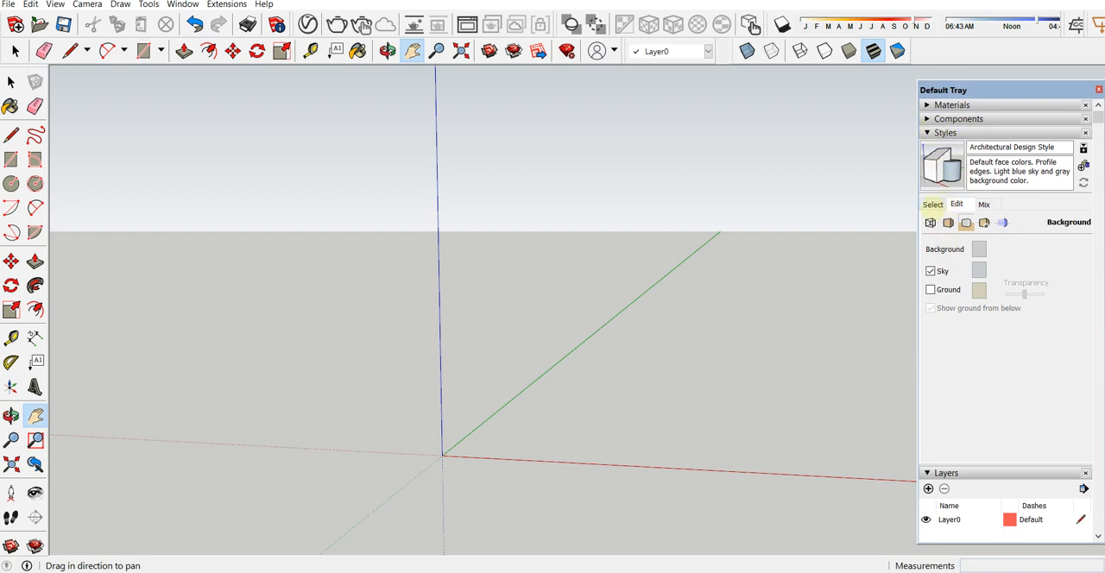
click(938, 205)
click(955, 205)
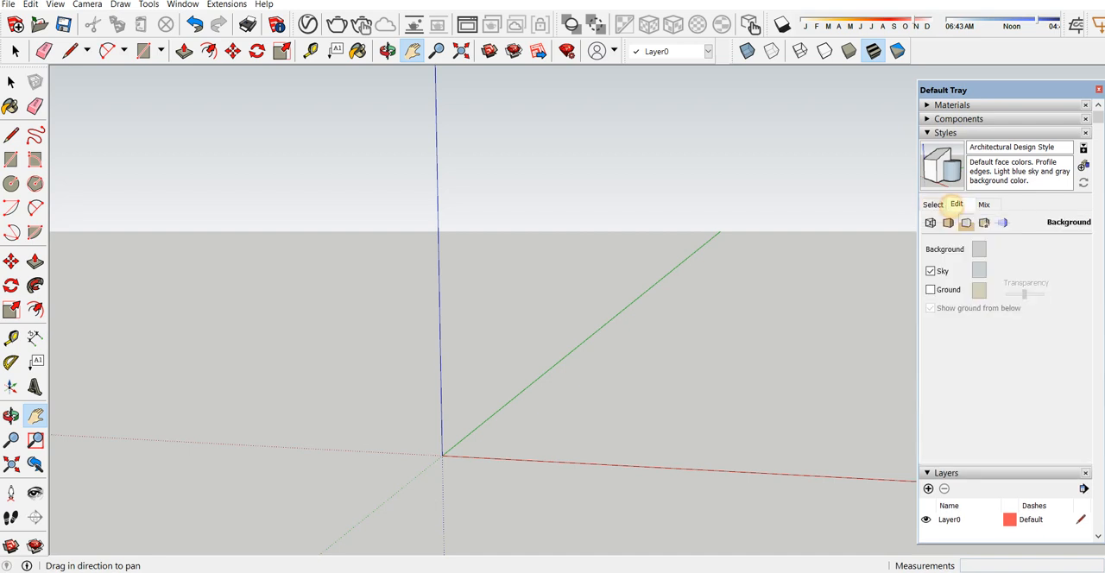
Step: Turn off the sky and set the style's background color to white
double_click(934, 271)
click(931, 271)
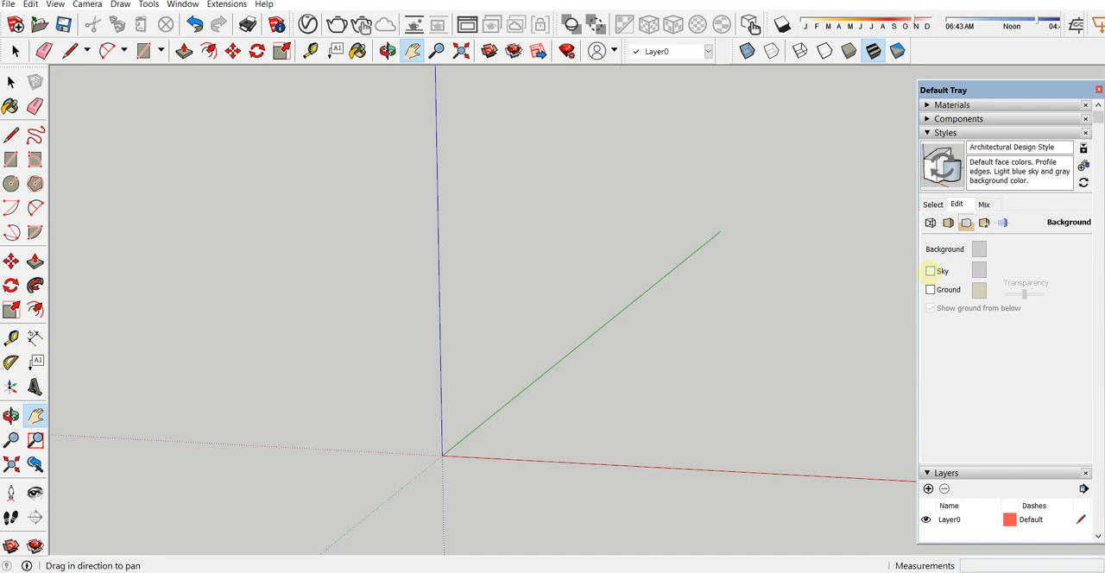
click(979, 249)
click(589, 259)
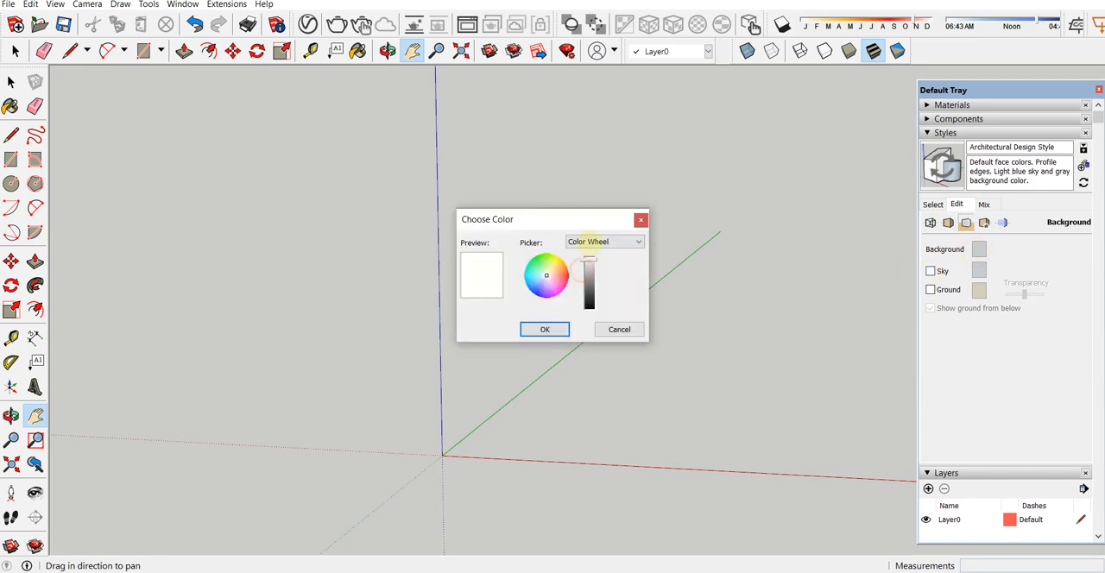
click(545, 329)
Step: Draw a small rectangle on the ground from the origin between the red and green axes
middle_drag(664, 402, 584, 338)
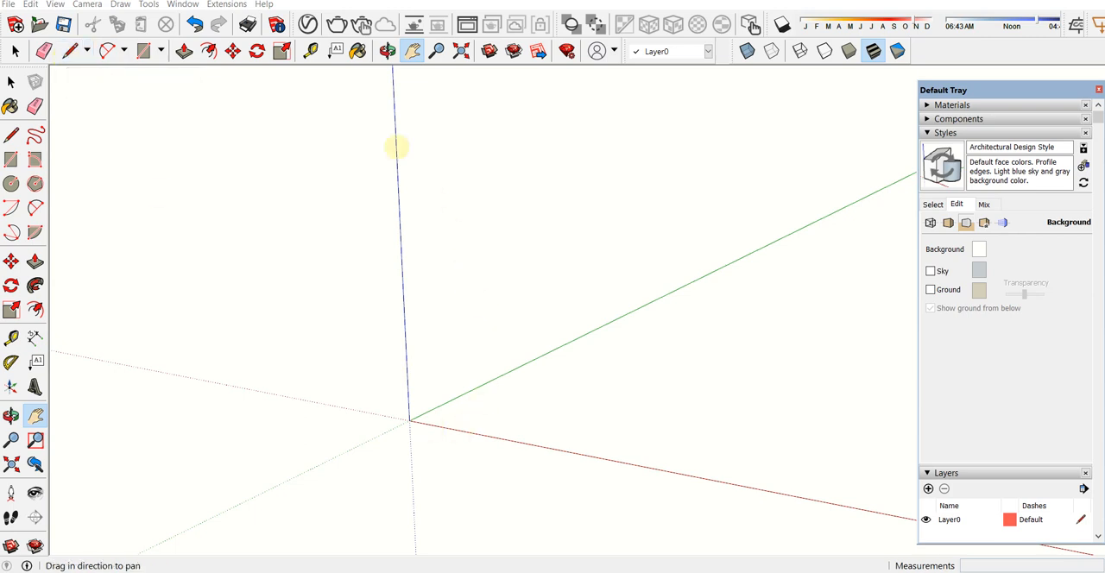
click(143, 51)
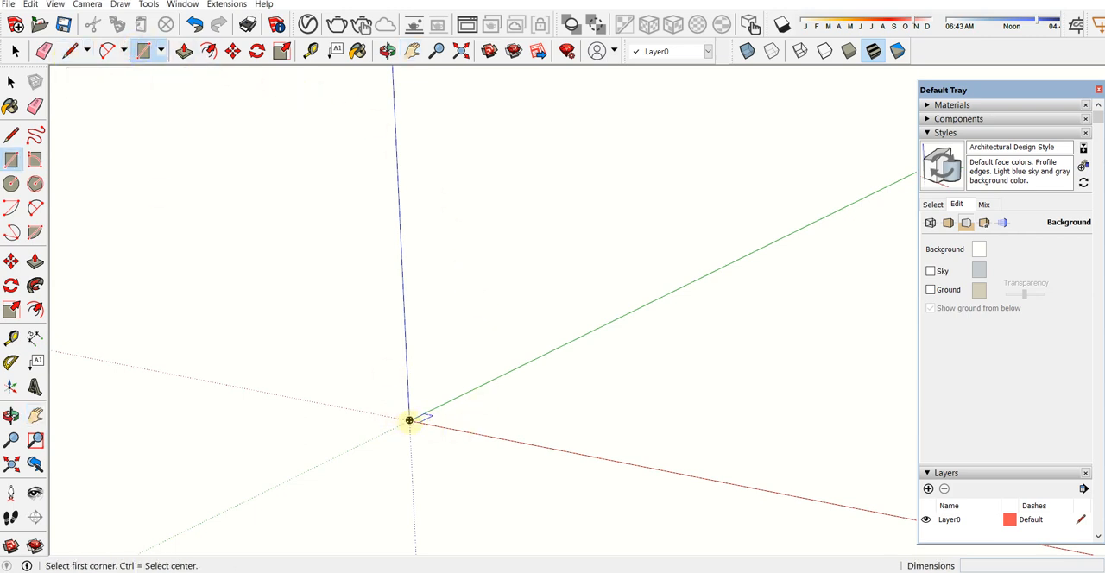
click(410, 420)
key(Escape)
click(410, 420)
click(526, 402)
key(space)
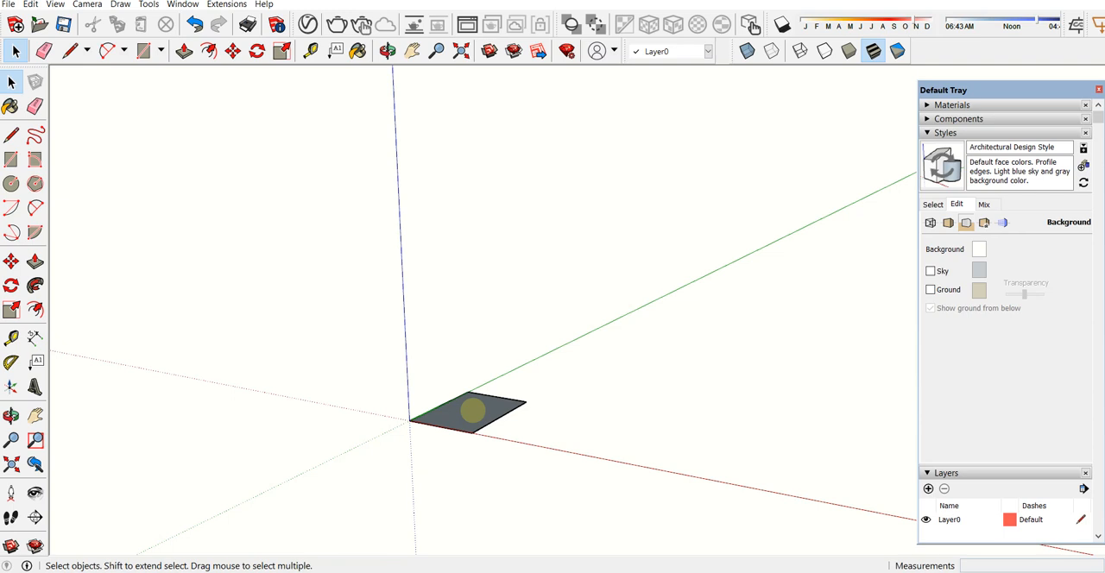
Step: Delete the small rectangle at the origin
scroll(469, 410, up, 3)
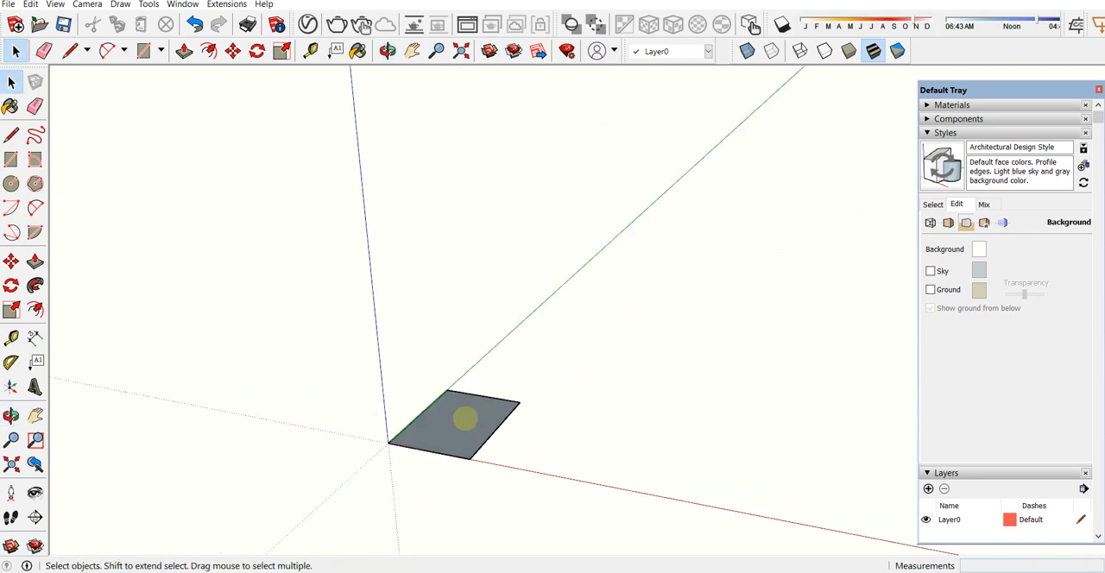
click(459, 422)
key(Delete)
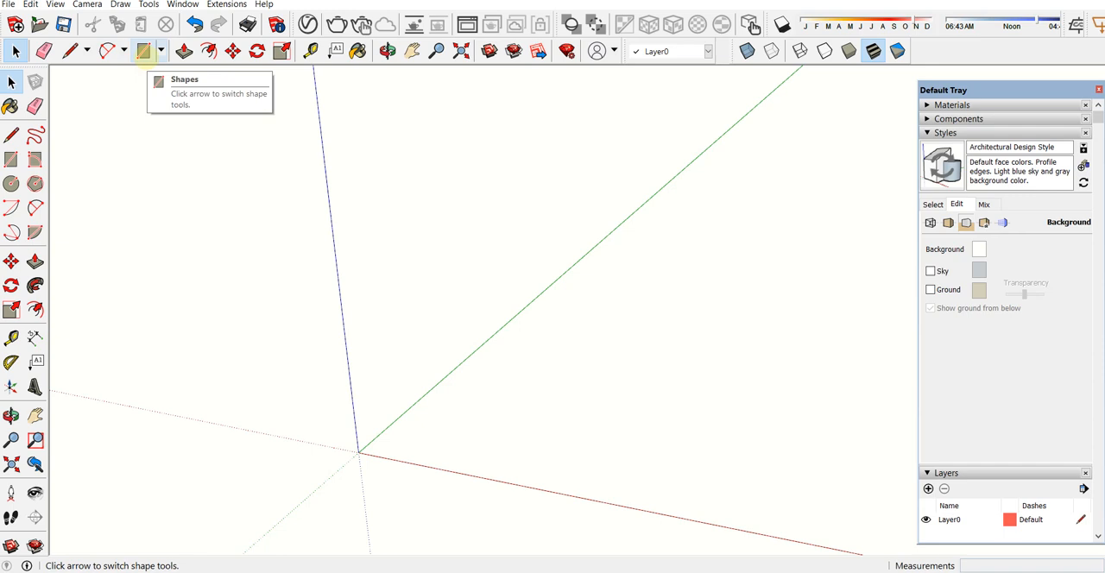
Step: Draw a ground rectangle of about 1353 by 723 mm from the origin and delete it
click(144, 51)
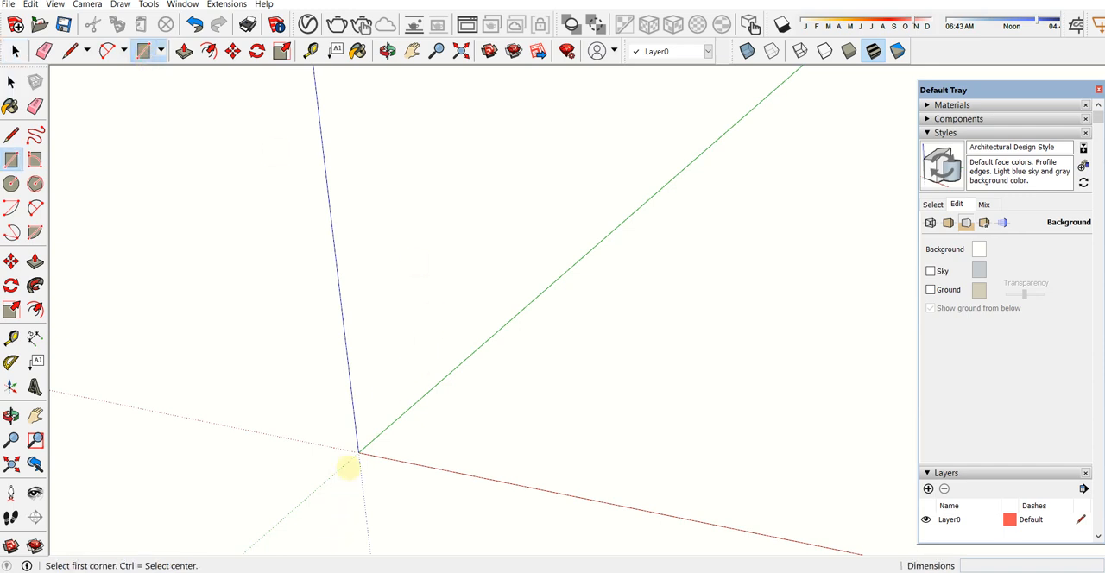
click(359, 449)
click(631, 431)
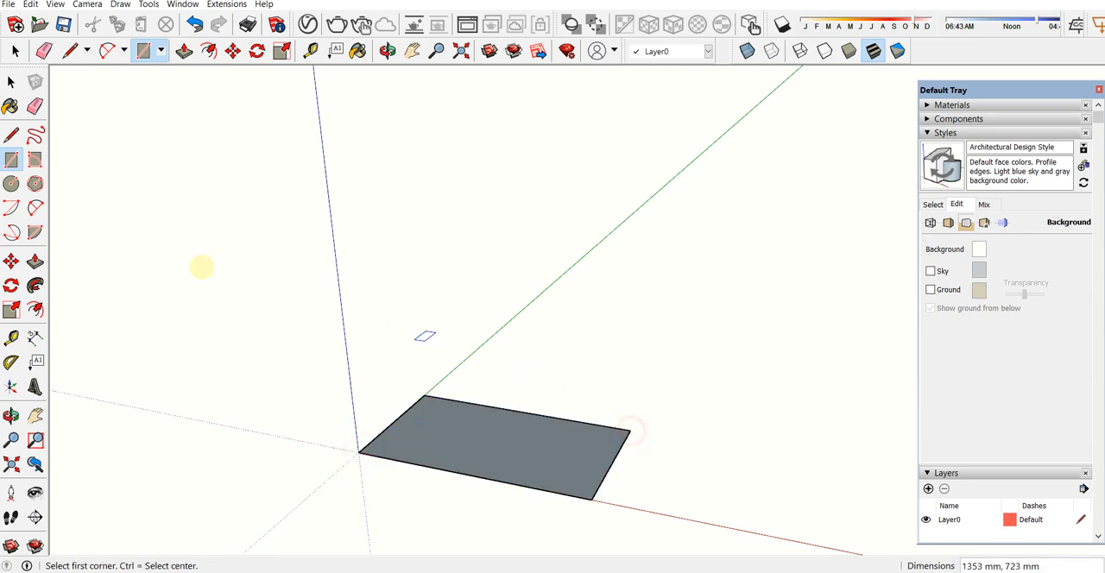
key(space)
click(456, 424)
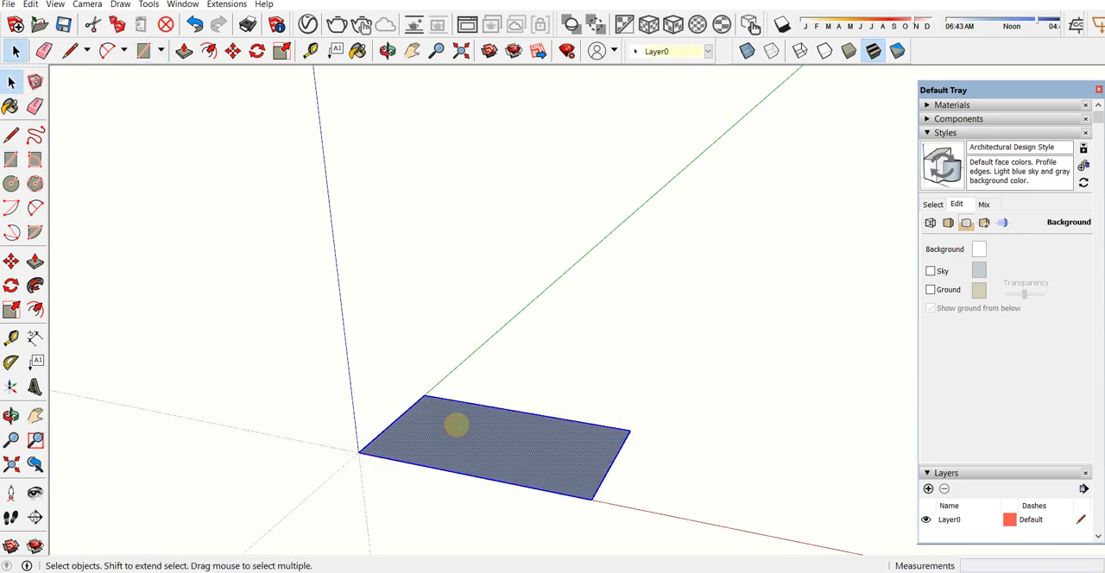
key(Delete)
Step: Outline a four-sided ground face from the origin with the Line tool, about 721 mm along the green axis, and delete it
click(70, 51)
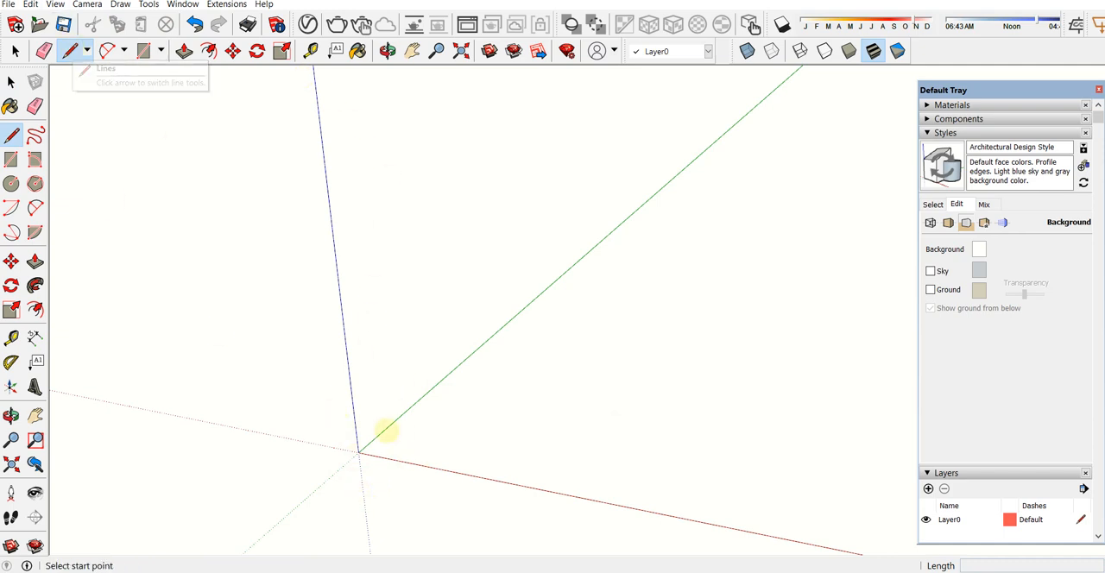
click(360, 452)
click(543, 490)
click(588, 423)
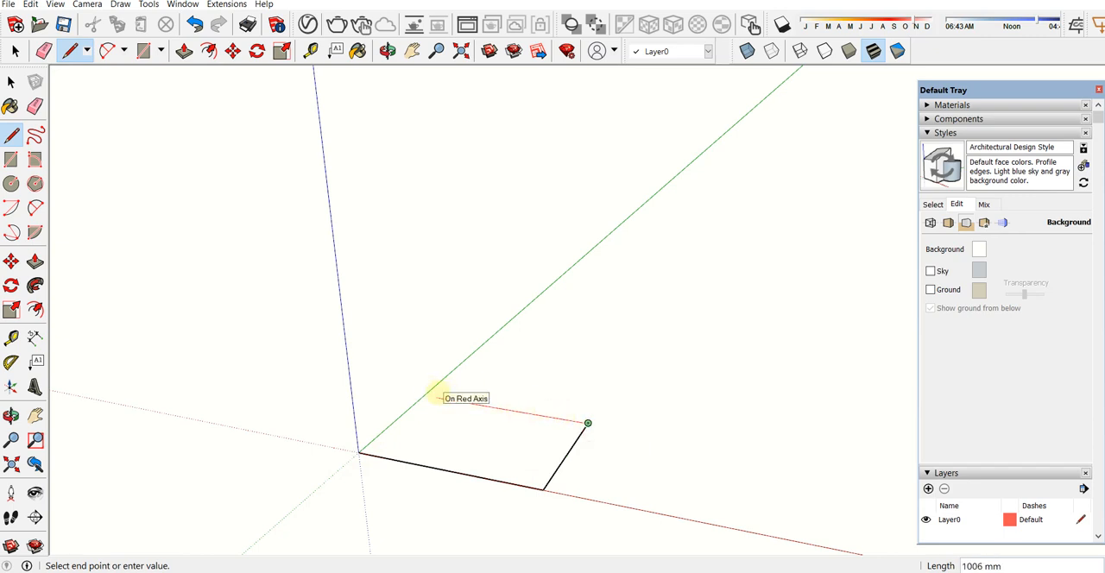
click(424, 395)
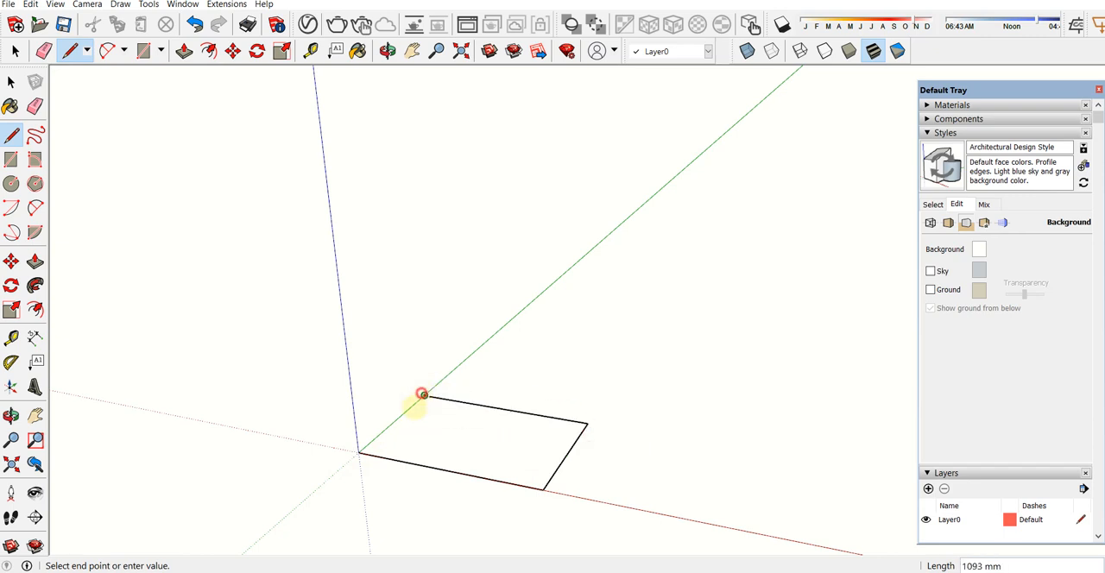
click(358, 453)
key(space)
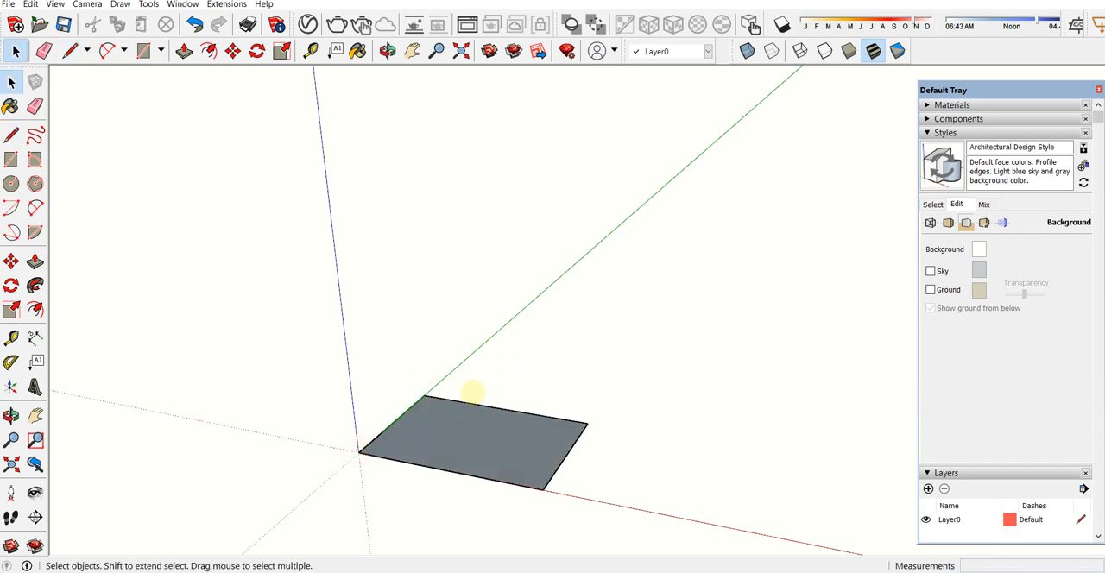
double_click(471, 418)
key(Delete)
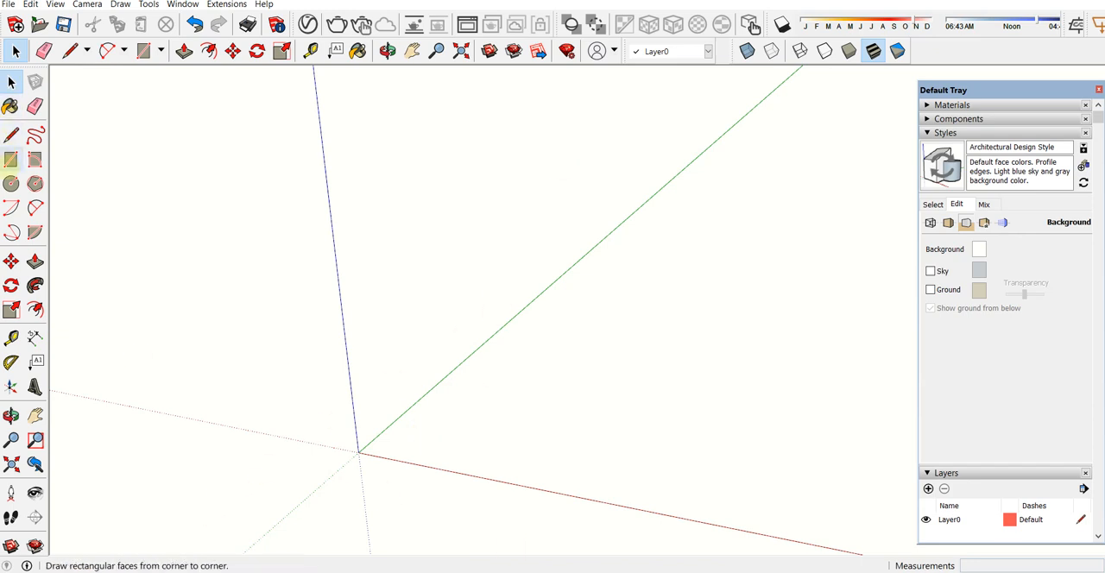
Step: Draw a ground rectangle of about 1374 by 1019 mm from the origin and delete it
click(11, 160)
click(359, 453)
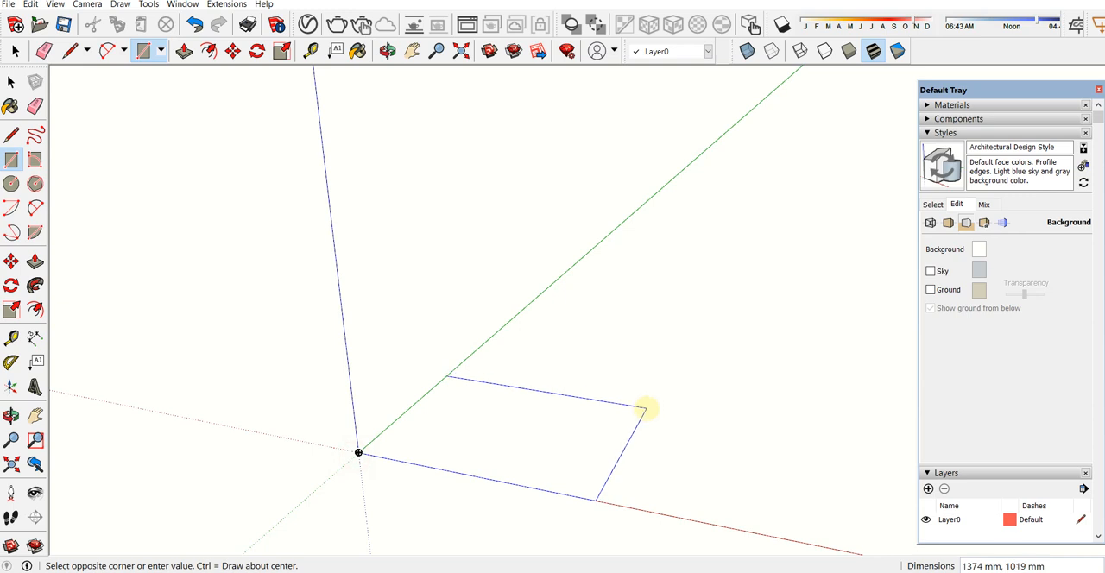
click(647, 406)
click(11, 81)
click(559, 444)
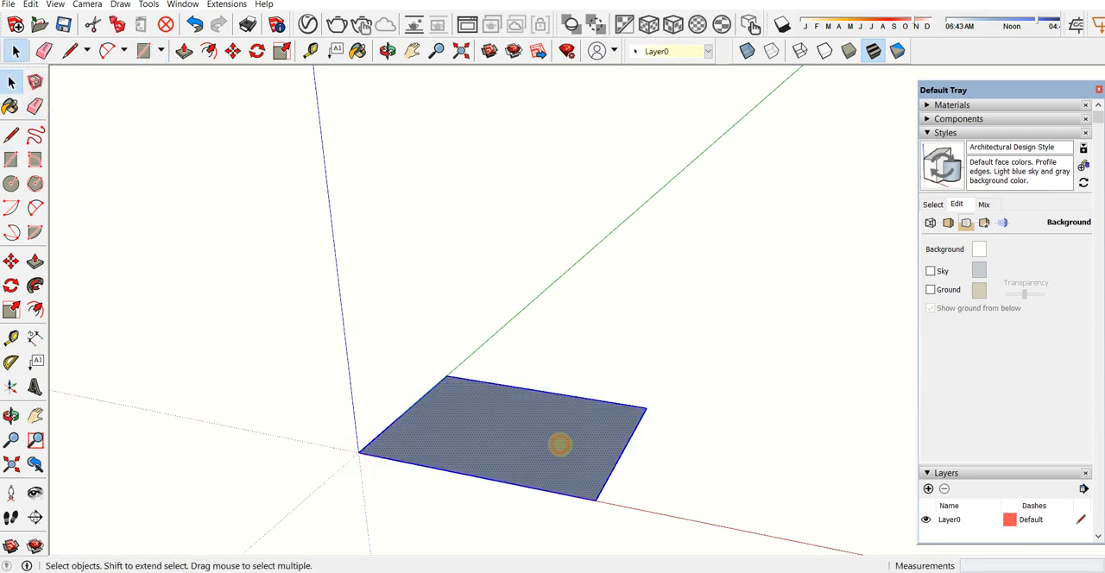
key(Delete)
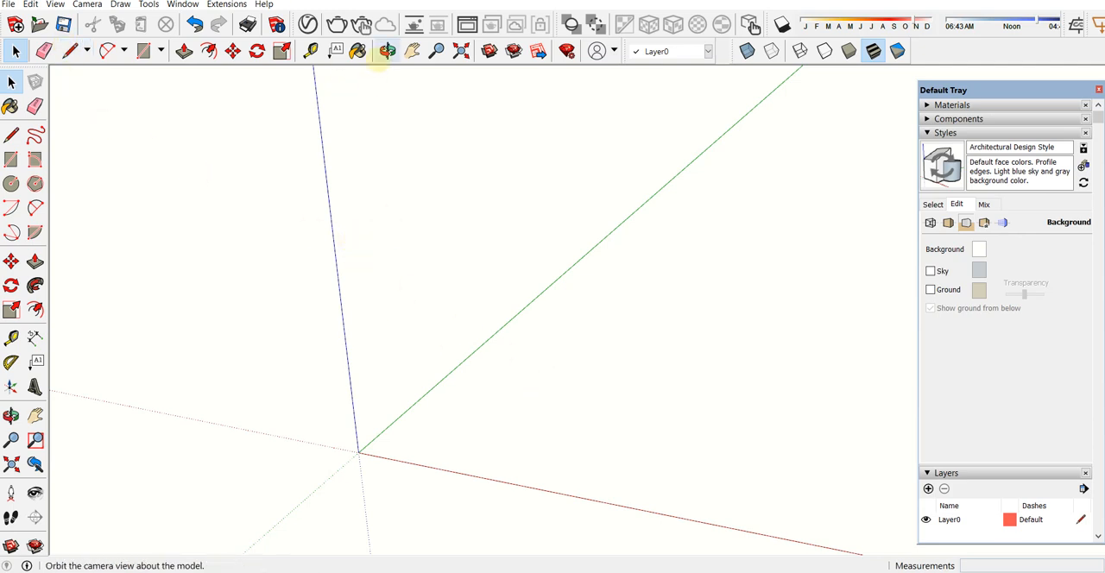
Step: Draw a 6000 by 4000 mm rectangle on the ground from the origin between the red and green axes
click(411, 51)
drag(426, 303, 455, 313)
click(143, 51)
middle_drag(250, 190, 287, 228)
click(411, 51)
drag(374, 306, 206, 163)
middle_drag(277, 259, 145, 114)
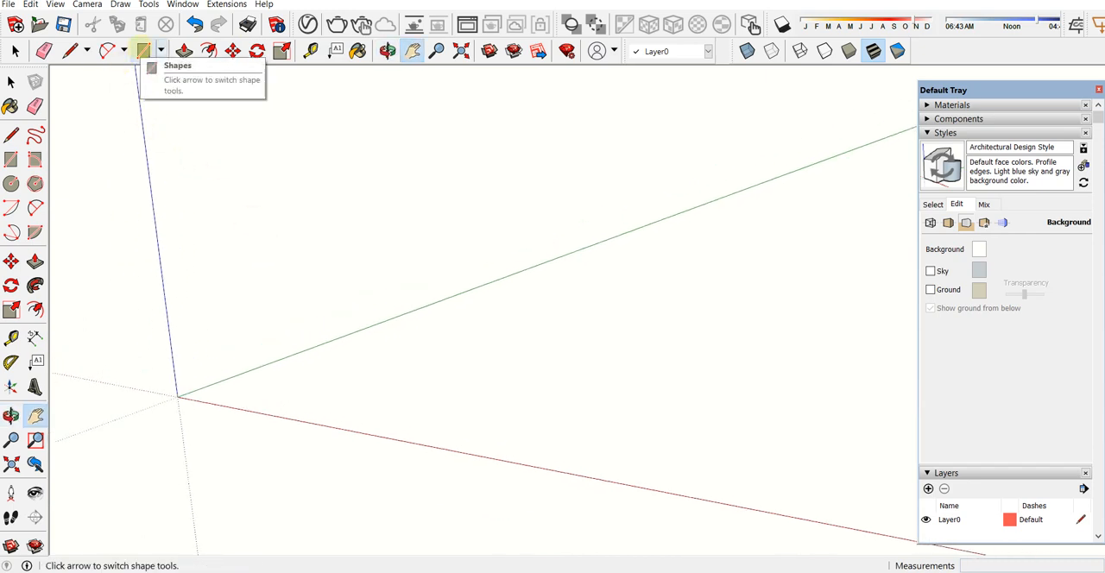
click(144, 51)
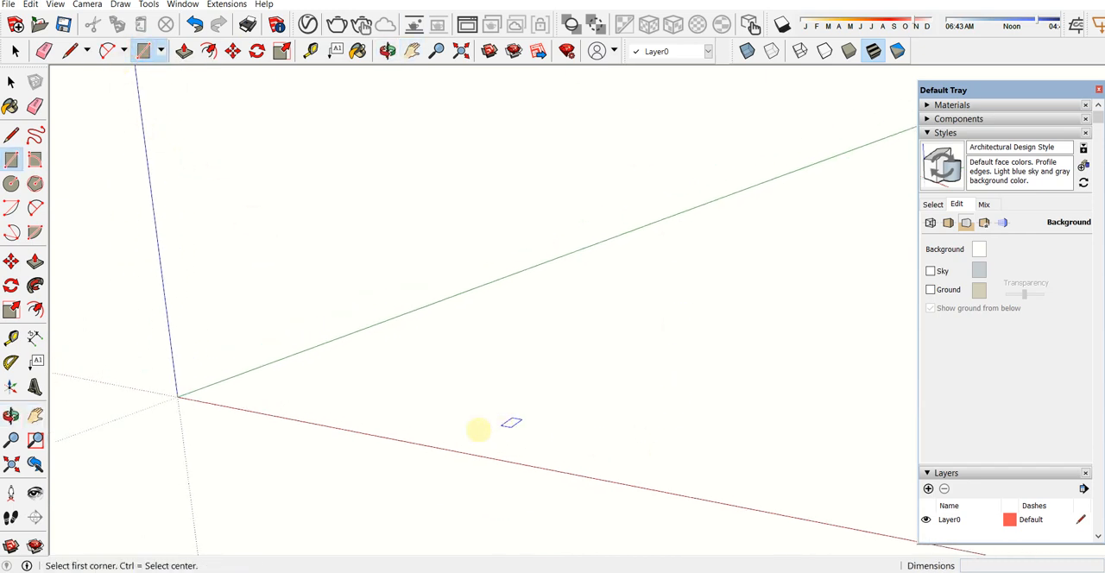
click(177, 396)
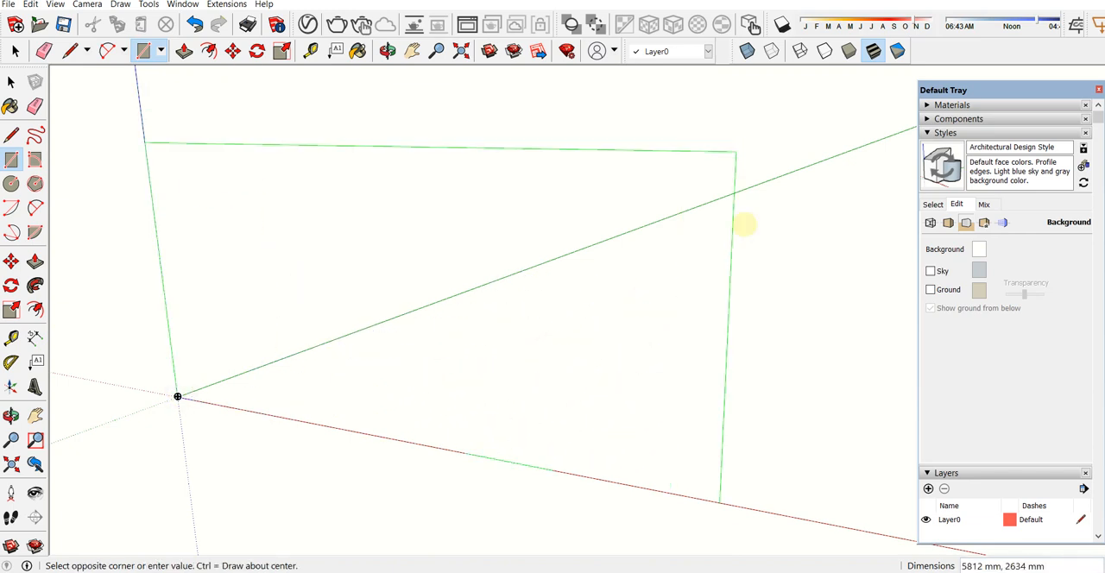
key(Escape)
click(177, 396)
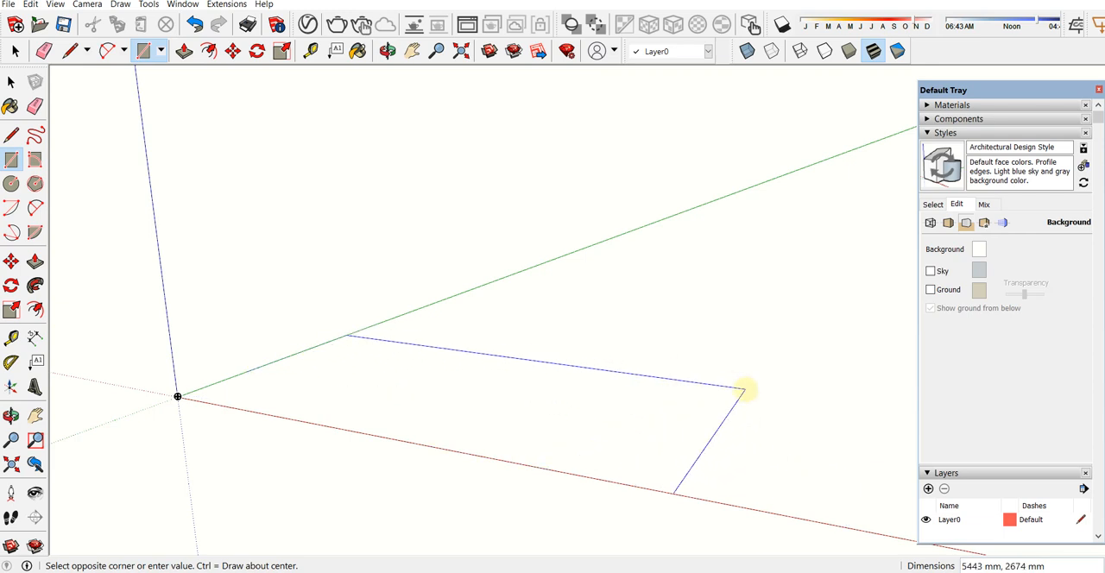
text(6)
key(Return)
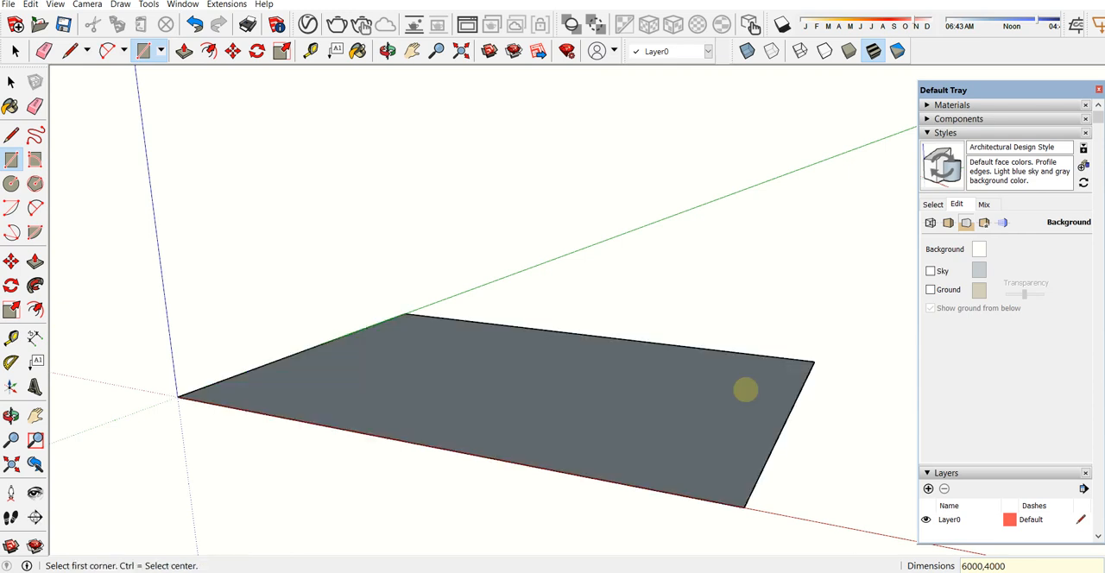
key(space)
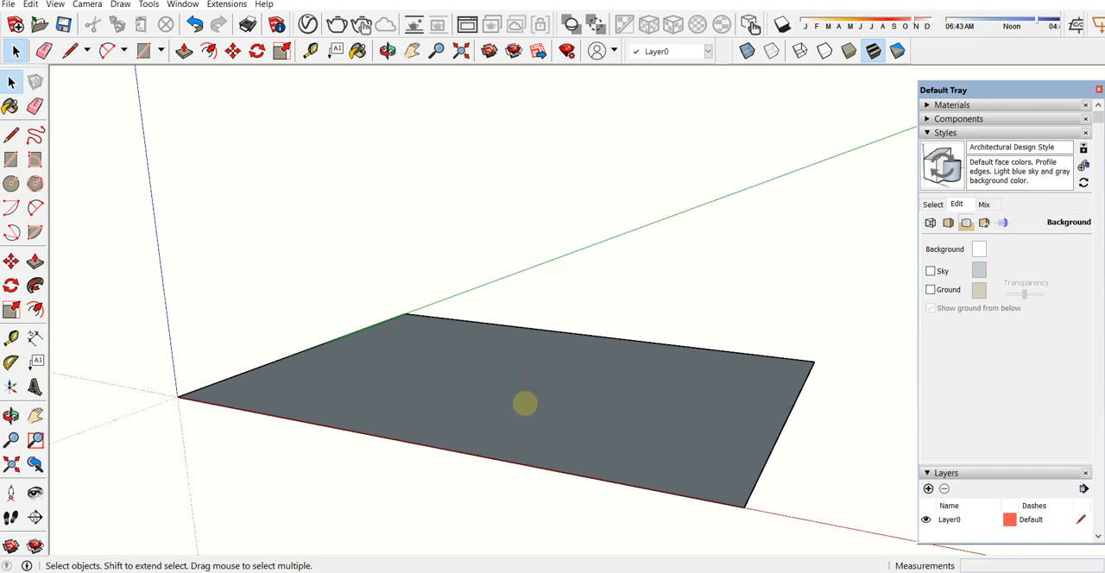
Step: Reverse the rectangle's face and group it together with its edges
scroll(525, 403, up, 1)
click(501, 385)
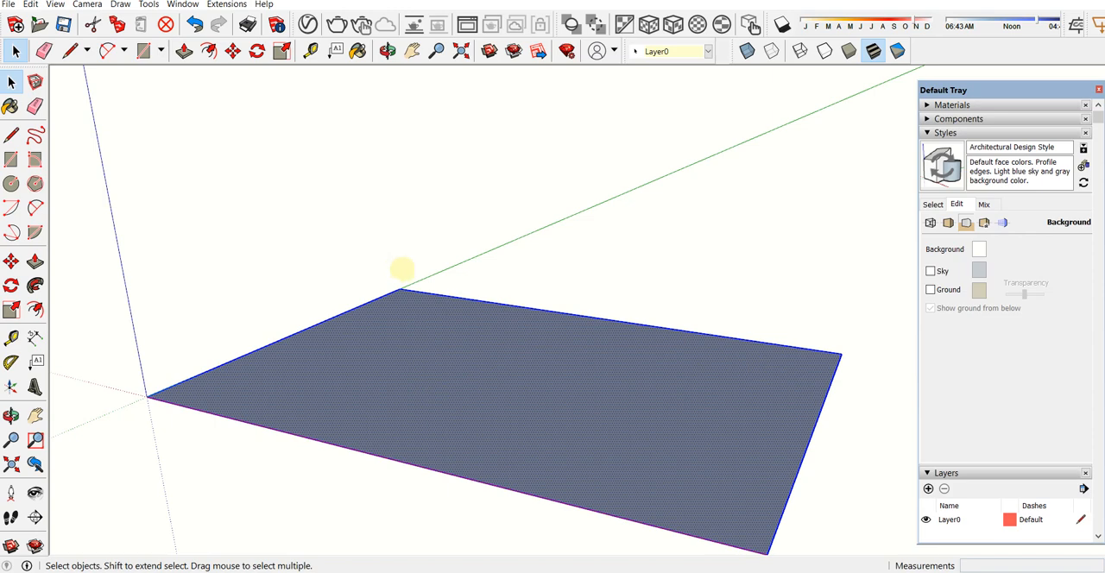
right_click(446, 338)
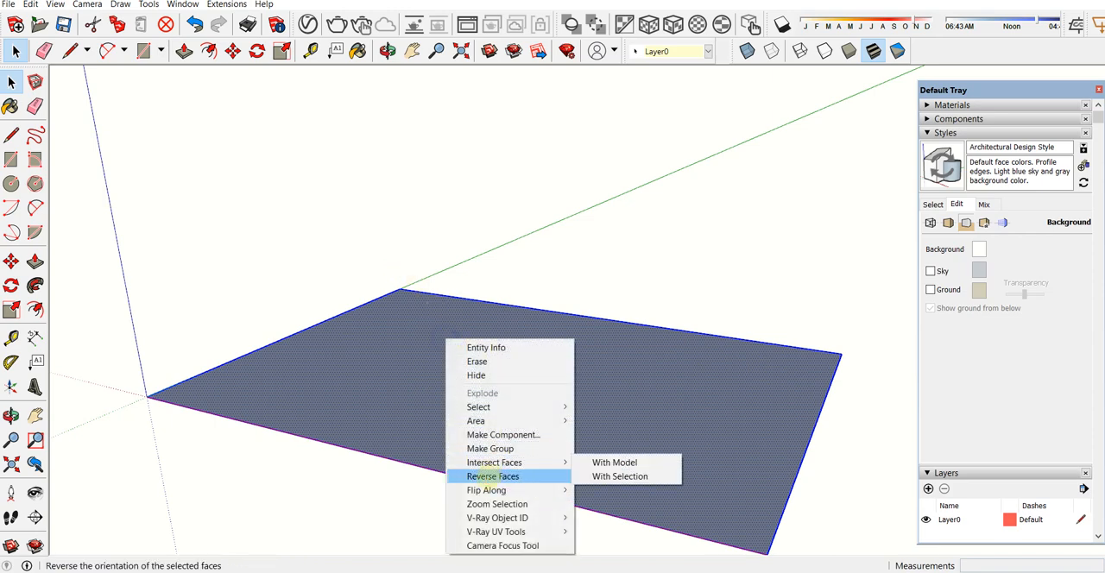
click(488, 476)
scroll(484, 341, up, 4)
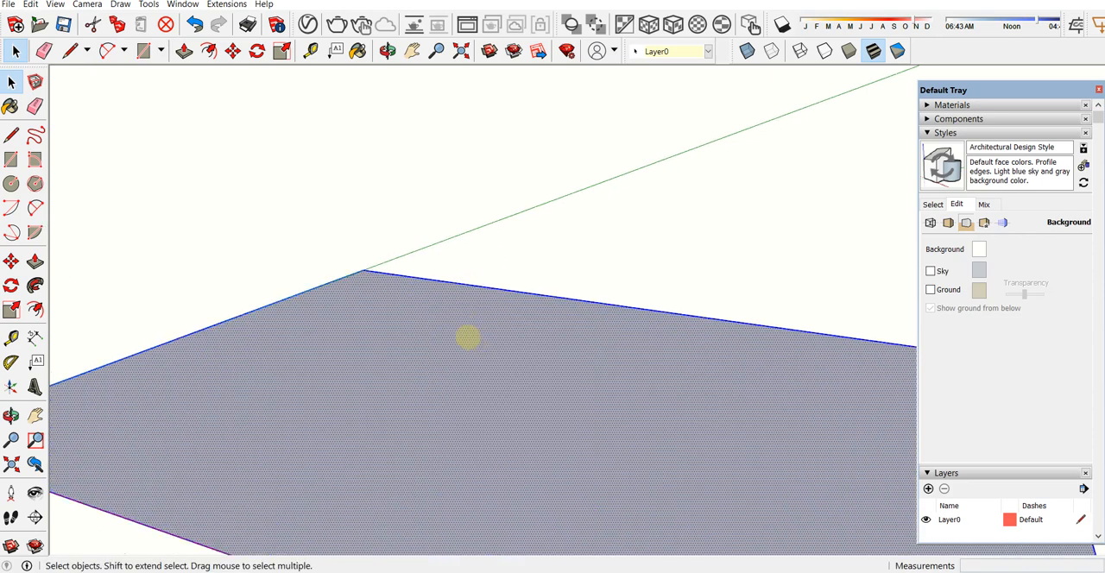
click(372, 225)
scroll(373, 230, down, 3)
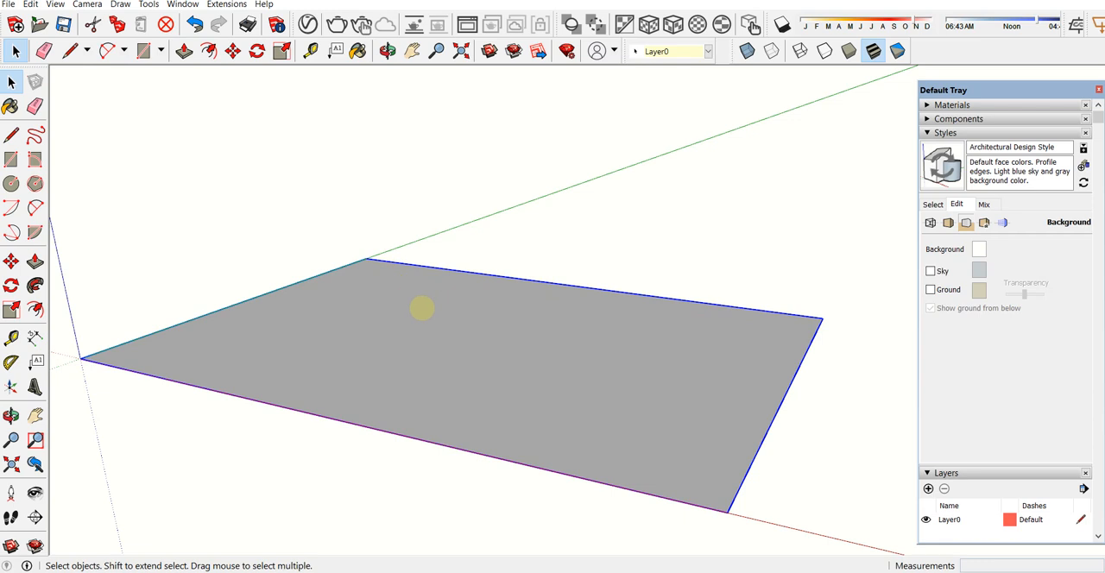
Step: Look up the Make Group command among the editing commands and deselect the grouped rectangle
click(53, 5)
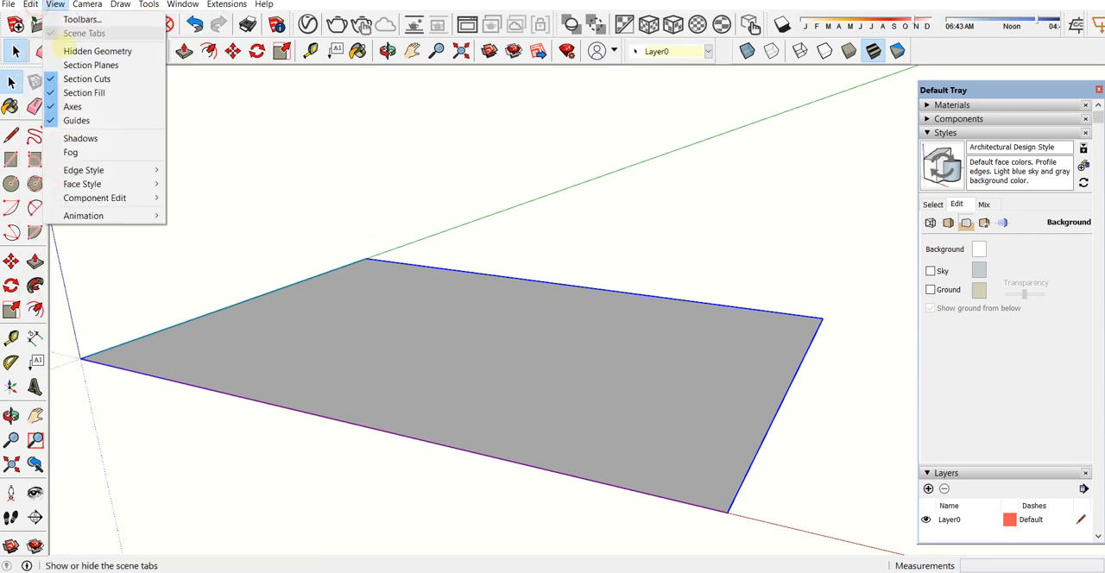
mouse_move(31, 4)
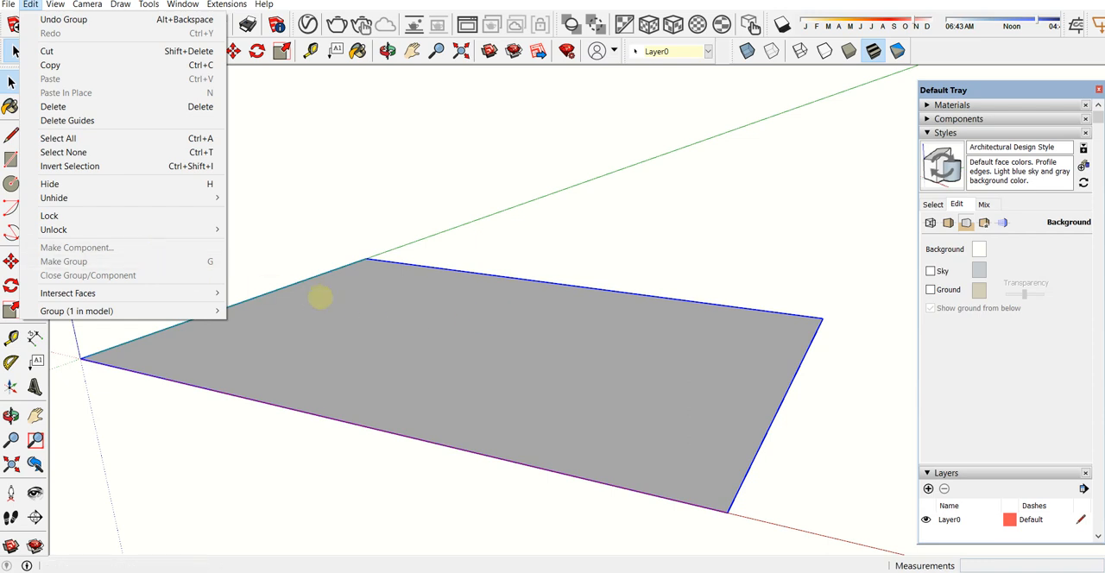
click(424, 208)
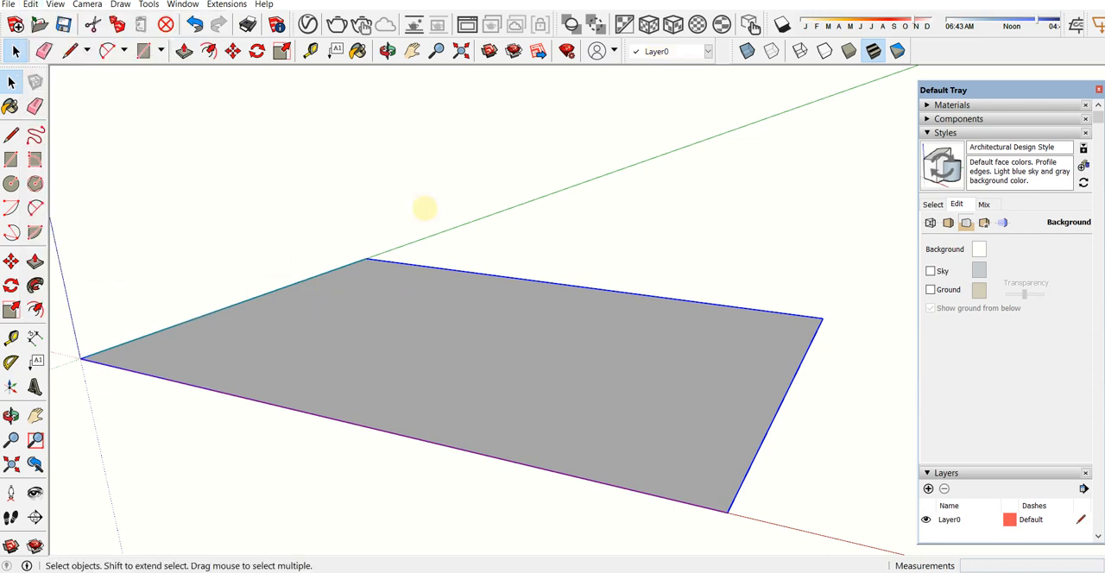
click(424, 210)
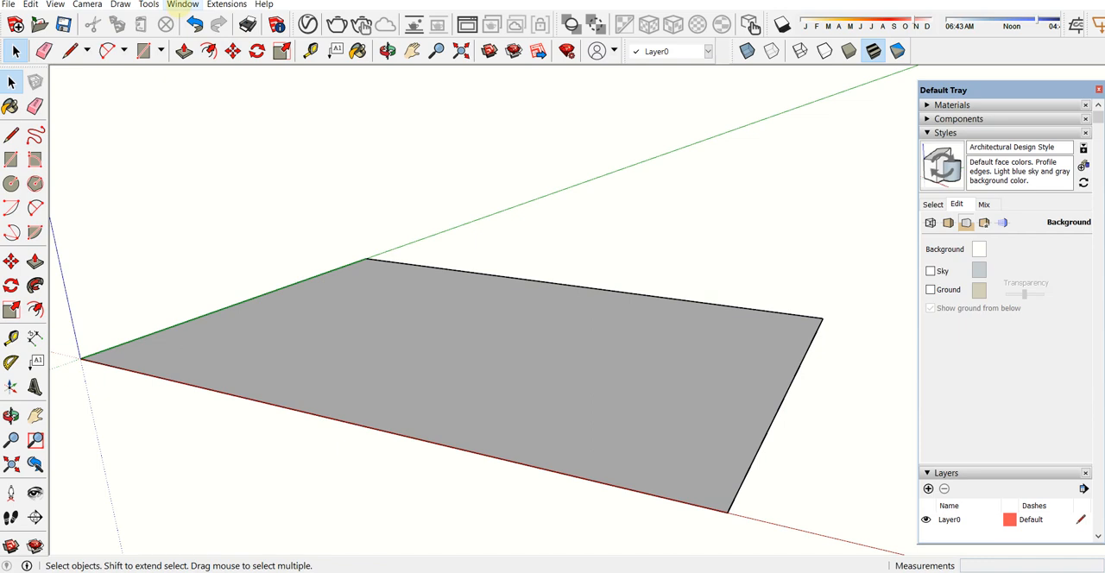
Step: Check the shortcut assigned to Edit/Make Group in the preferences, filtering the functions by "grou", and leave without saving changes
click(182, 5)
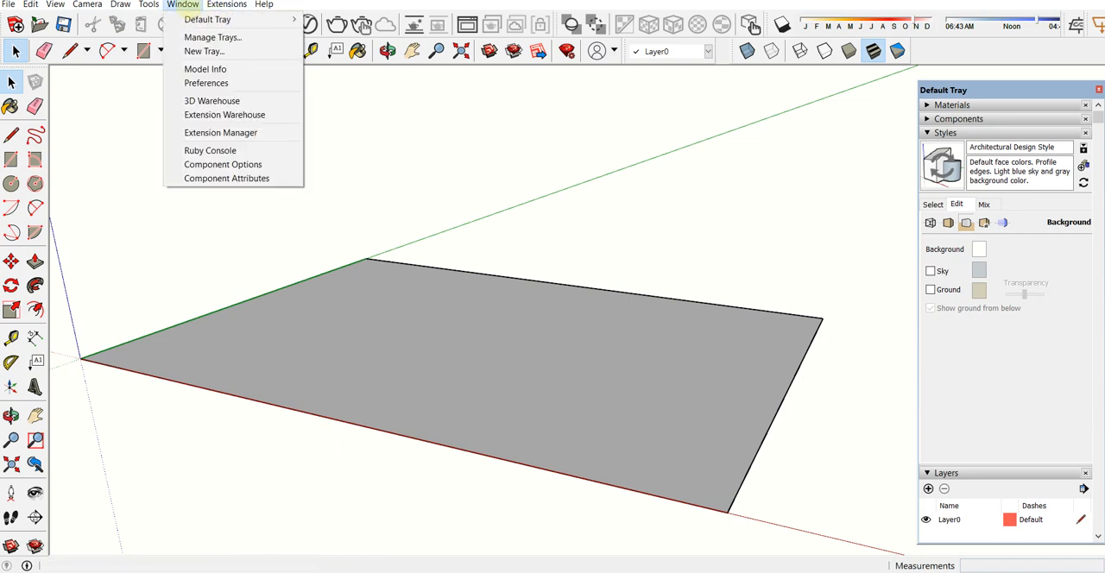
mouse_move(148, 4)
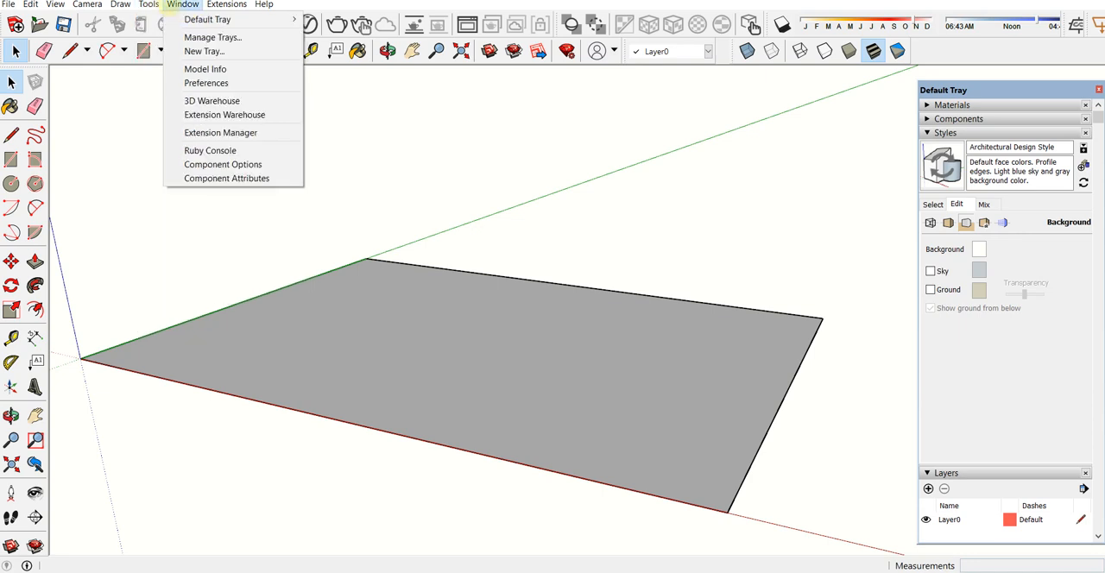
click(194, 84)
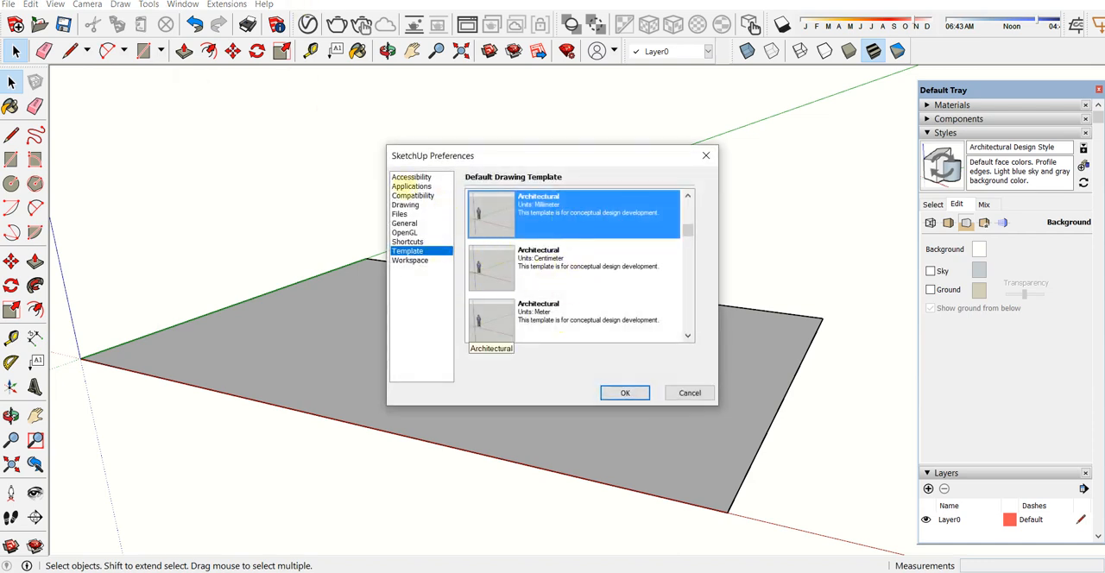
click(415, 232)
click(411, 223)
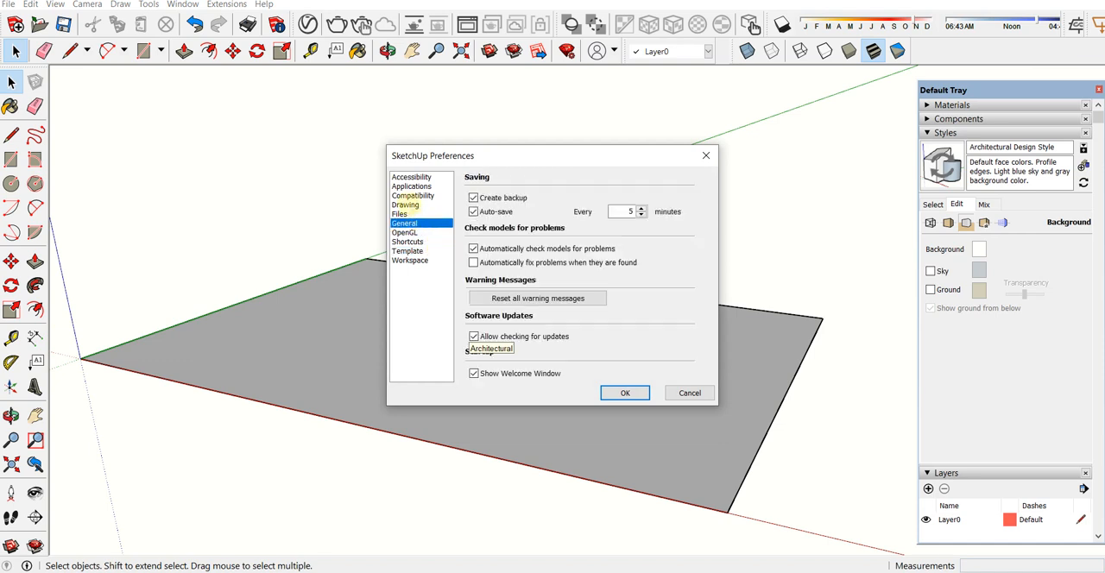
click(407, 241)
click(535, 181)
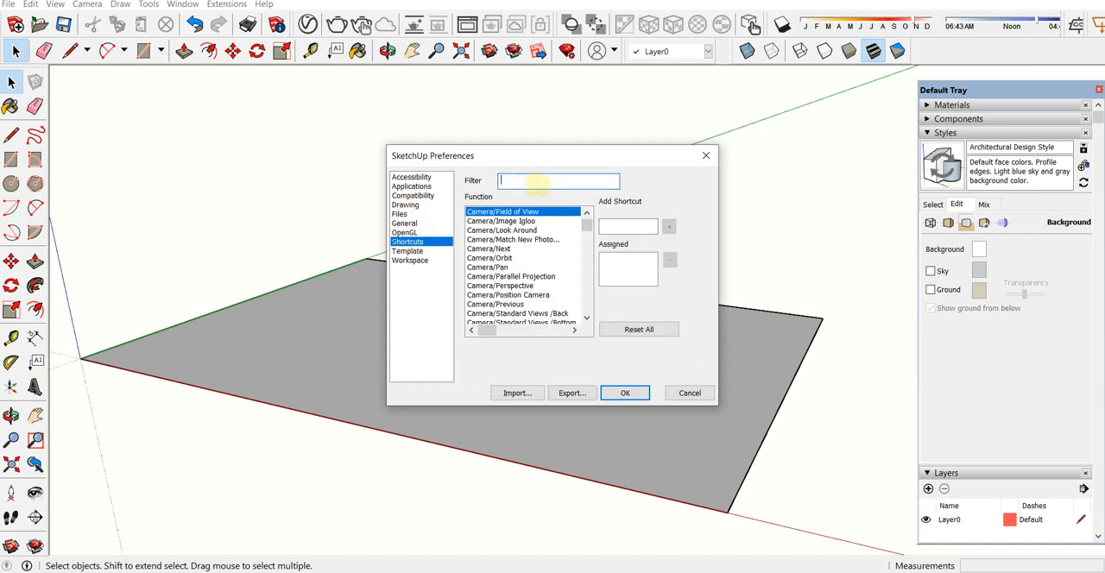
text(grou)
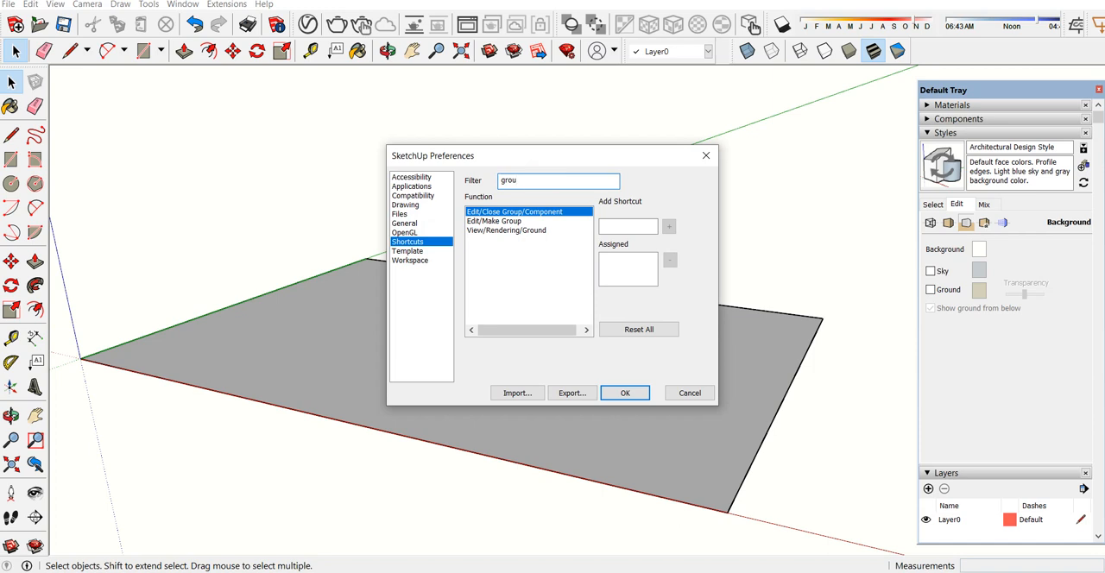
click(510, 221)
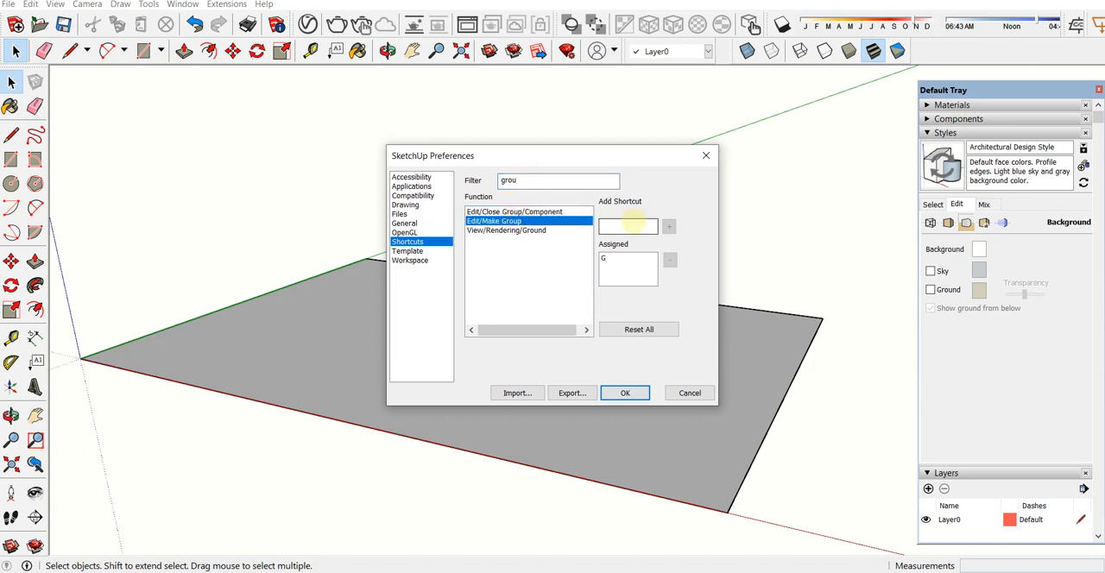
click(628, 225)
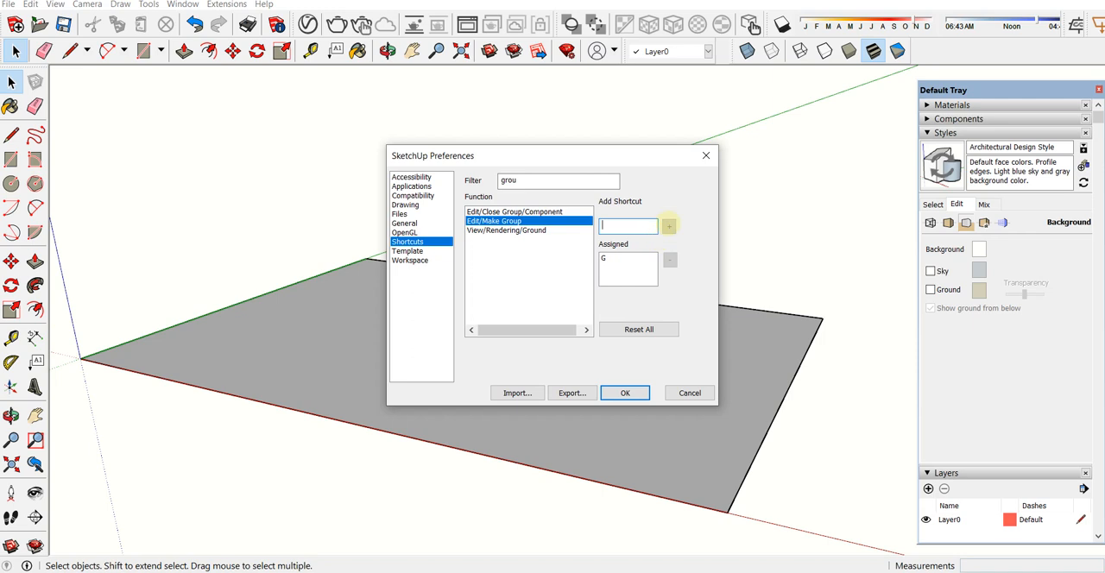
click(605, 260)
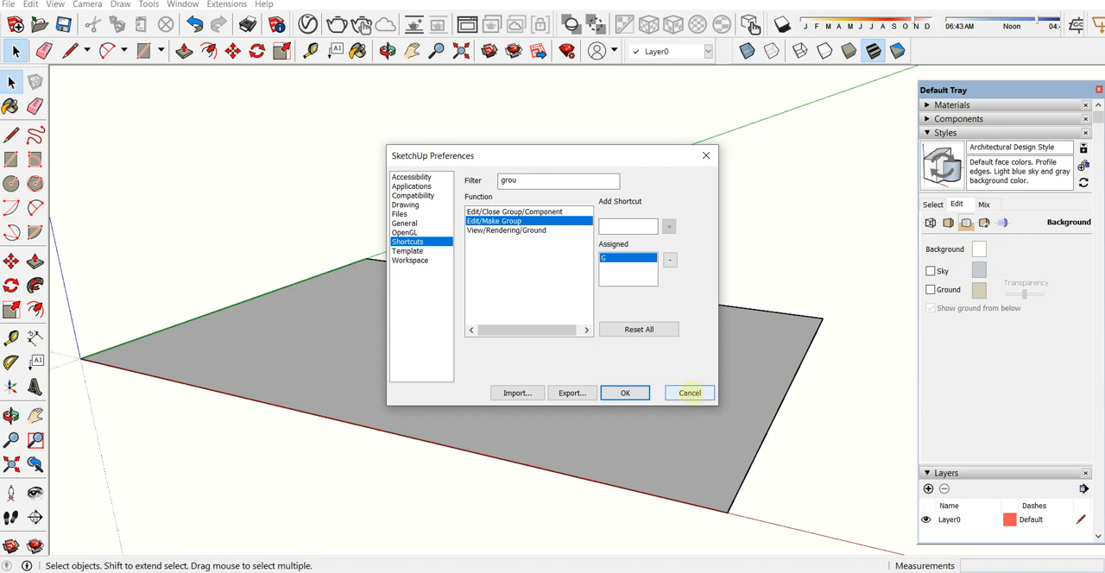
click(690, 393)
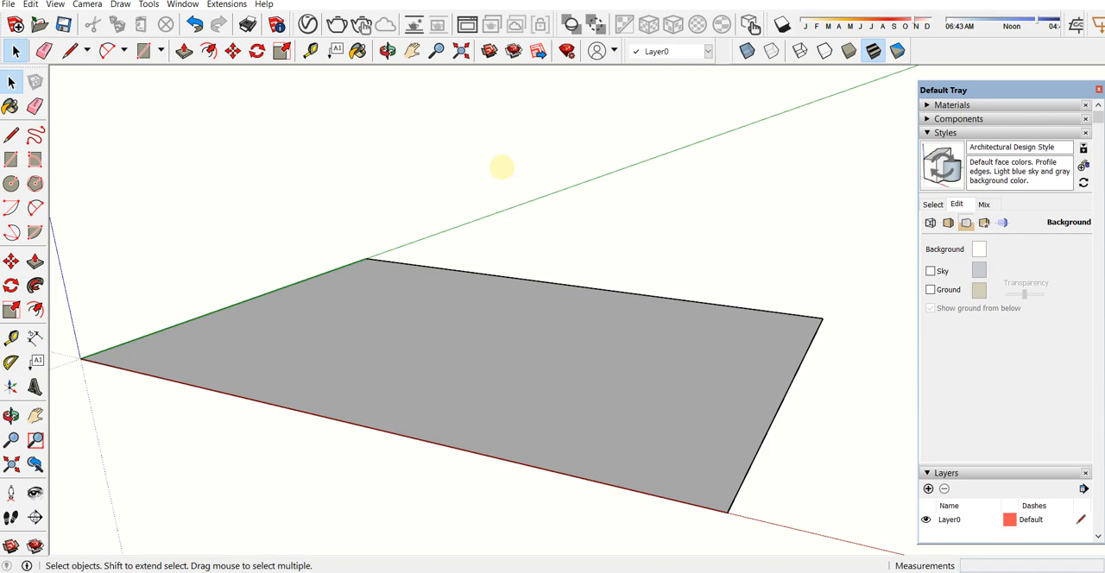
Step: Examine the grouped rectangle from several angles around the origin
click(662, 363)
middle_drag(606, 291, 516, 319)
scroll(516, 321, down, 1)
middle_drag(533, 387, 665, 389)
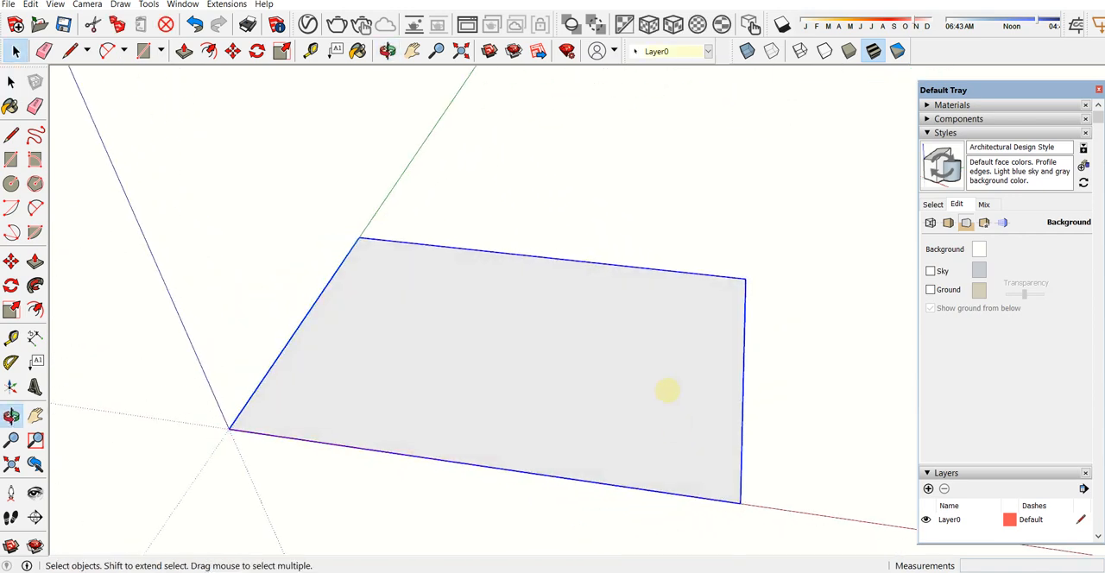
middle_drag(409, 324, 333, 193)
click(602, 241)
middle_drag(346, 289, 393, 344)
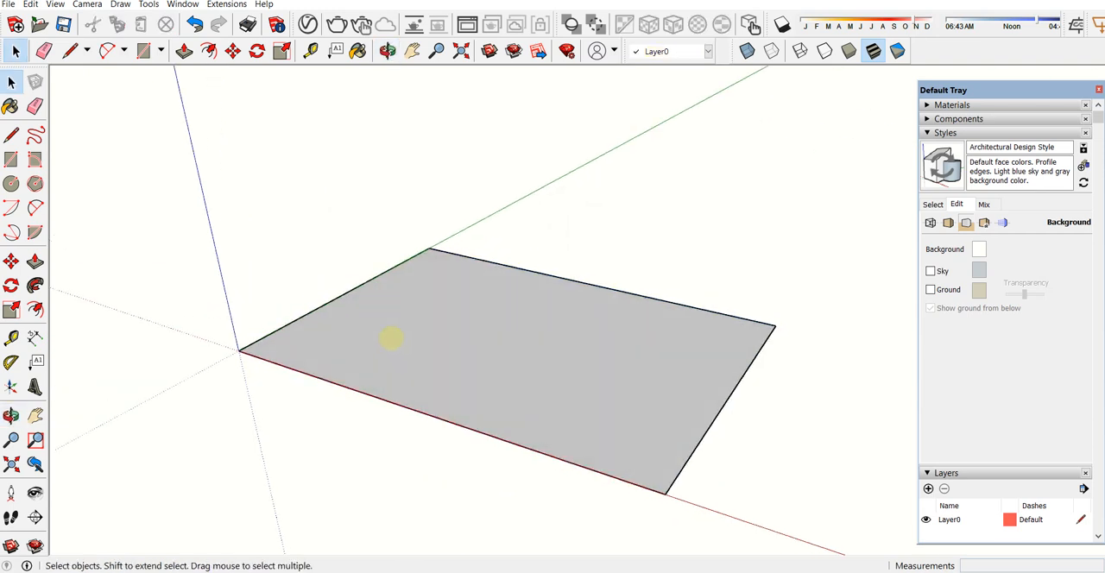
scroll(286, 183, down, 2)
Step: Draw a 4000 mm line parallel to the green axis beside the rectangle and continue with a 6000 mm line parallel to the red axis
click(412, 51)
drag(469, 288, 317, 321)
middle_drag(317, 322, 190, 173)
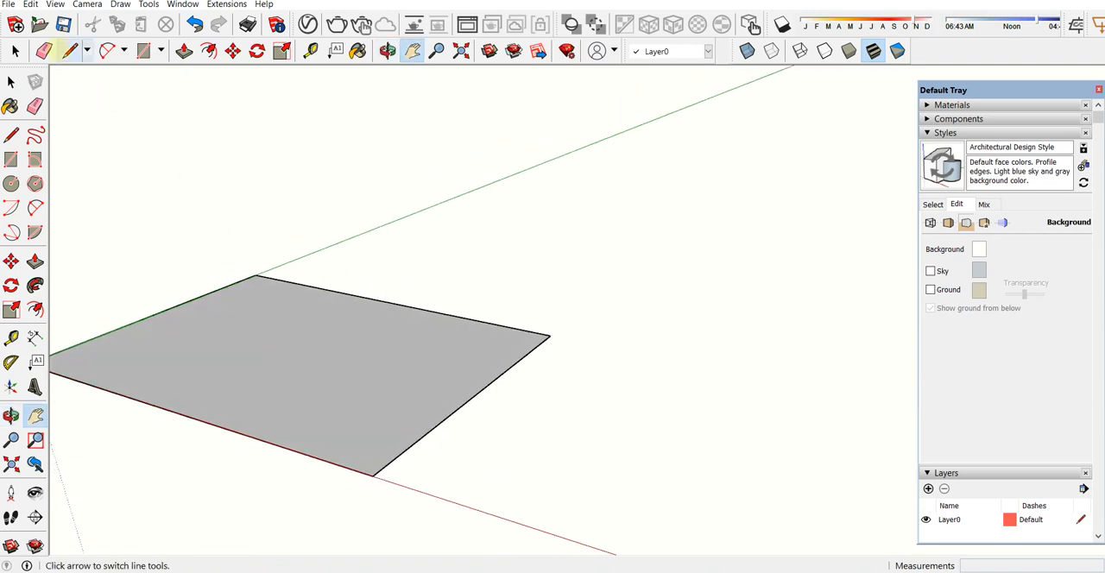
click(69, 50)
middle_drag(308, 146, 459, 439)
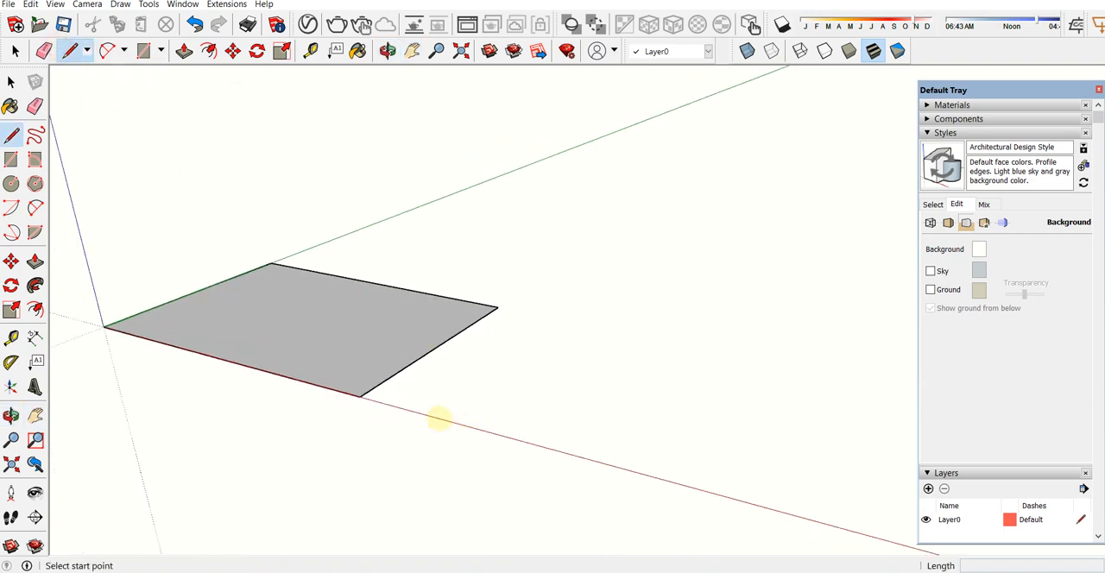
click(439, 419)
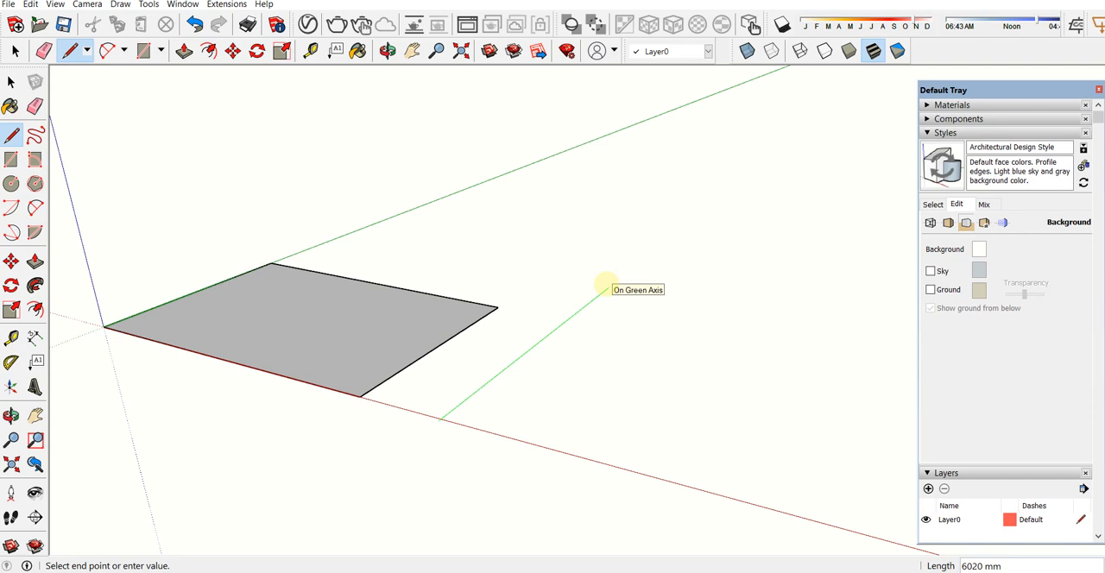
text(4000)
key(Return)
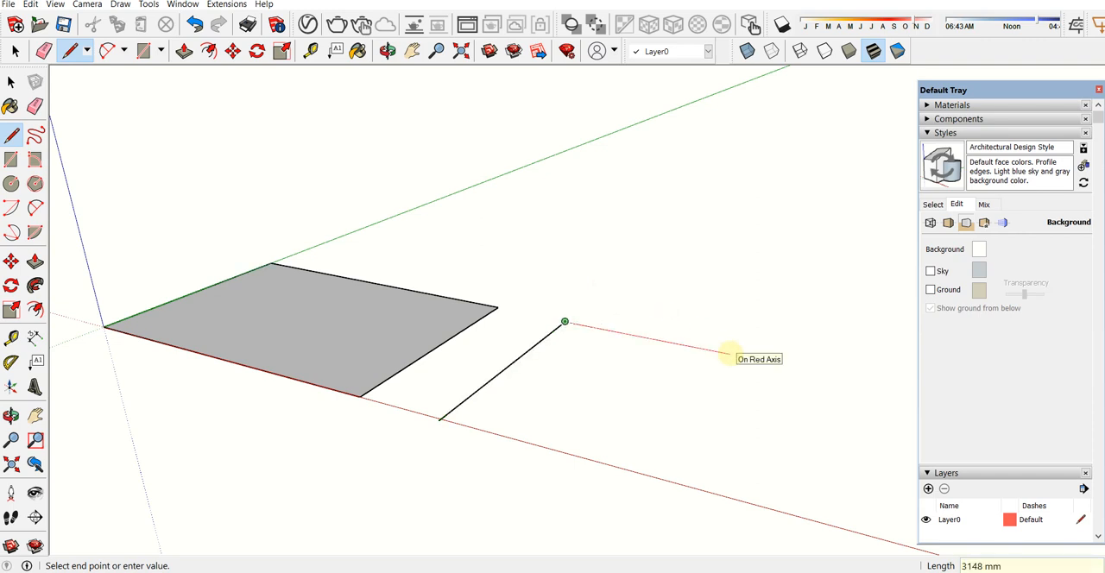
text(6000)
key(Return)
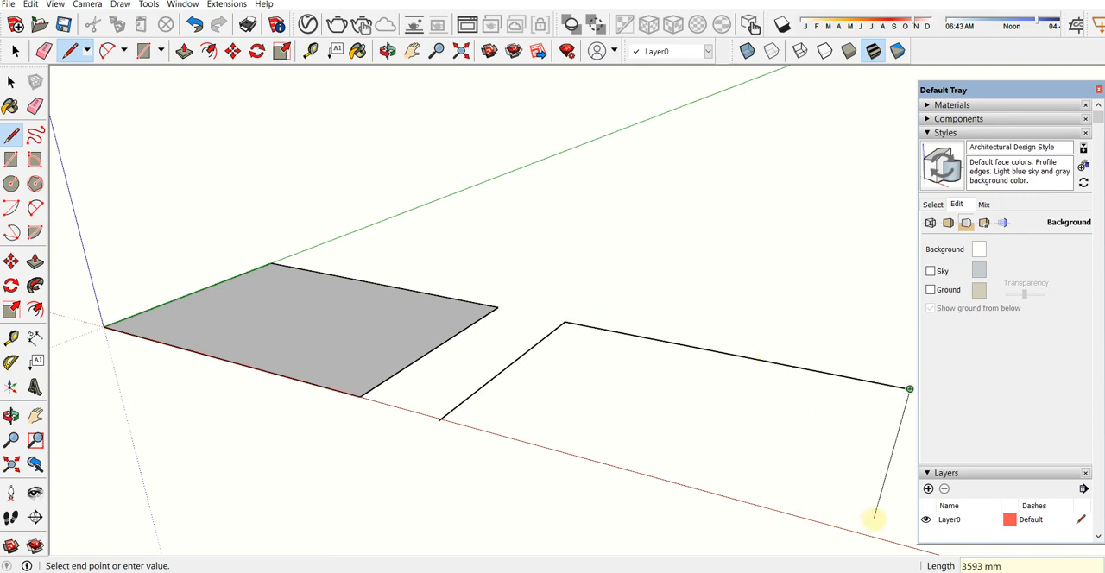
Step: Close the second rectangle with a 4000 mm line parallel to the green axis and a line back to the starting point
middle_drag(816, 473, 780, 442)
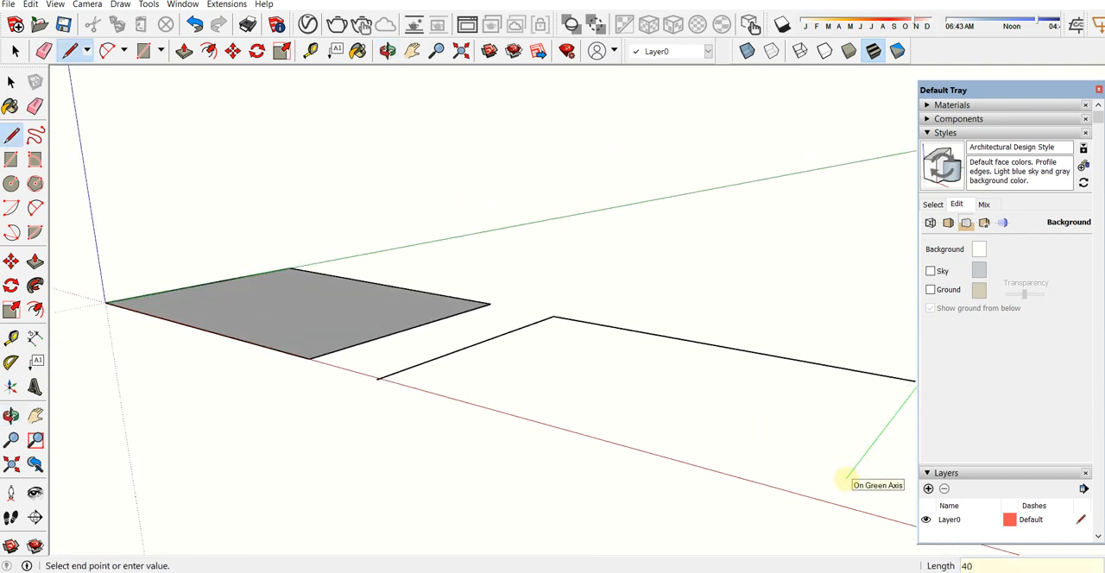
click(826, 505)
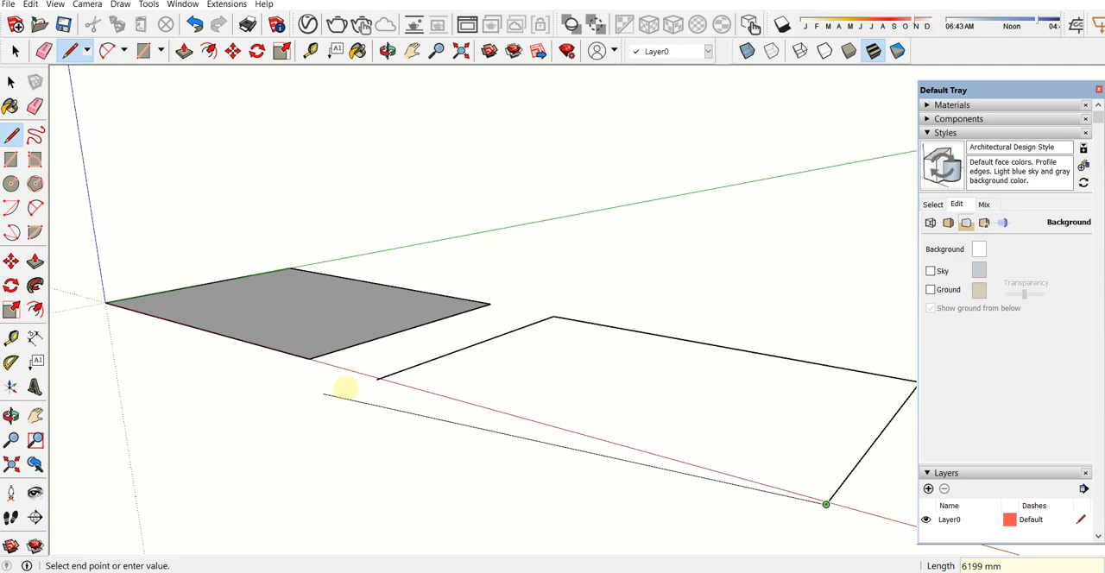
click(376, 380)
Step: Reverse the second rectangle's face, group it together with its edges and deselect it
key(space)
middle_drag(434, 382, 552, 373)
click(555, 373)
right_click(555, 372)
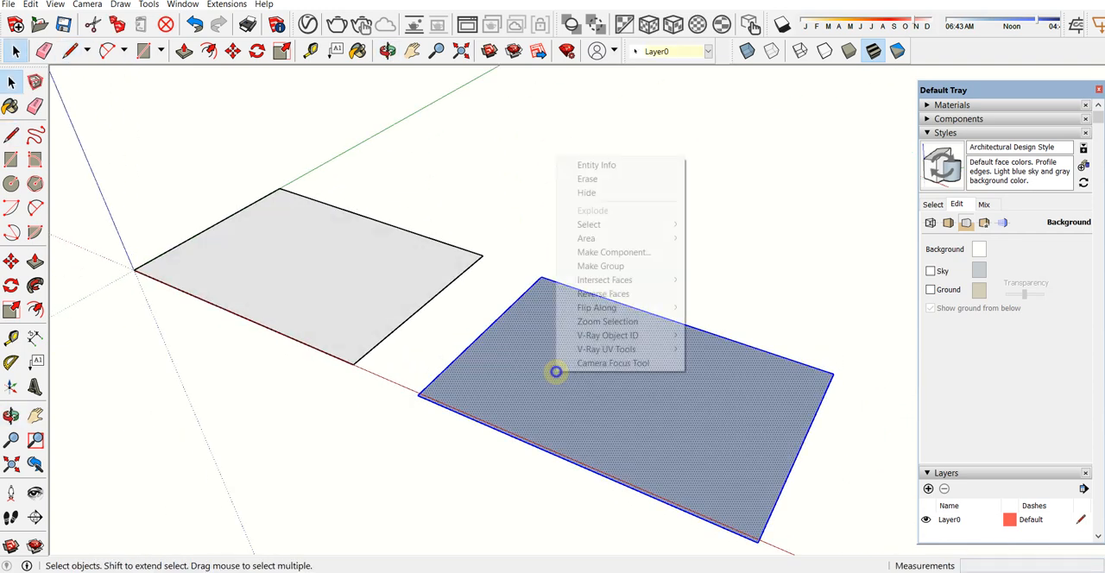
click(587, 295)
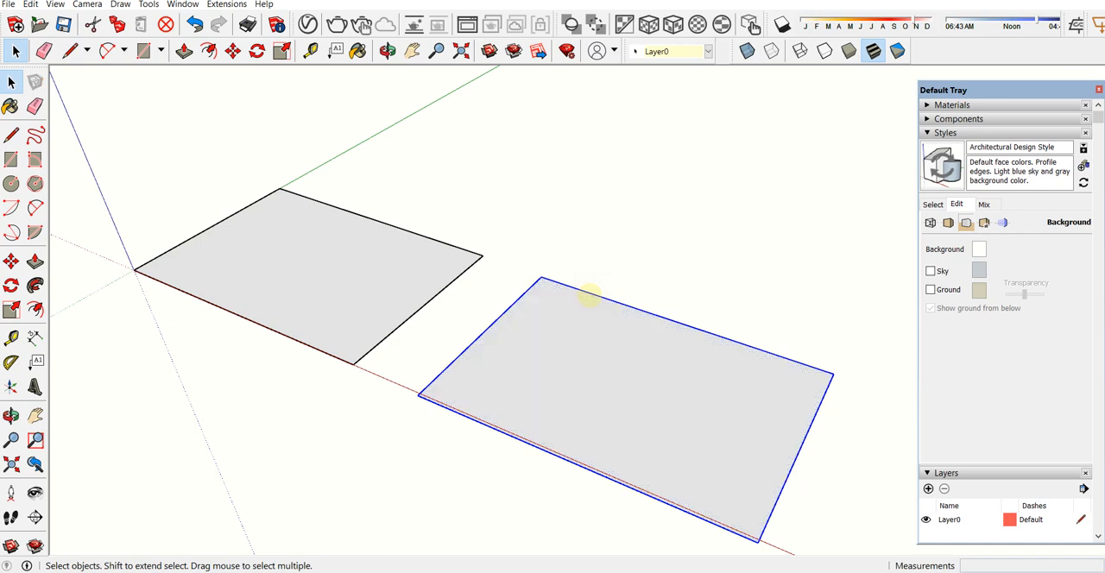
click(558, 223)
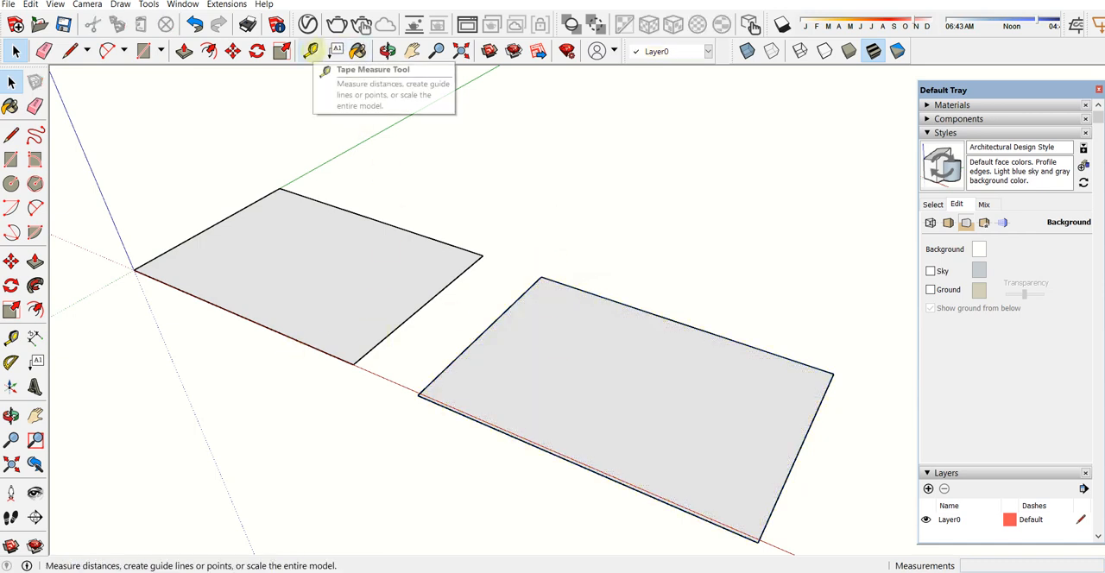
Step: Measure the second rectangle and the first one between their opposite edges with the Tape Measure tool
click(311, 52)
click(485, 330)
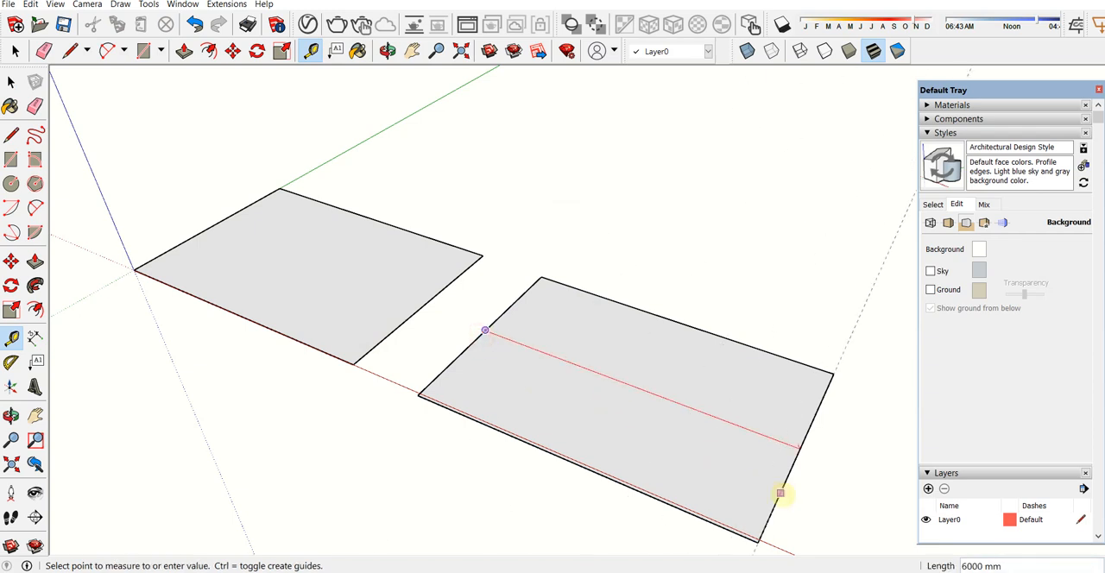
click(666, 320)
click(666, 319)
click(553, 455)
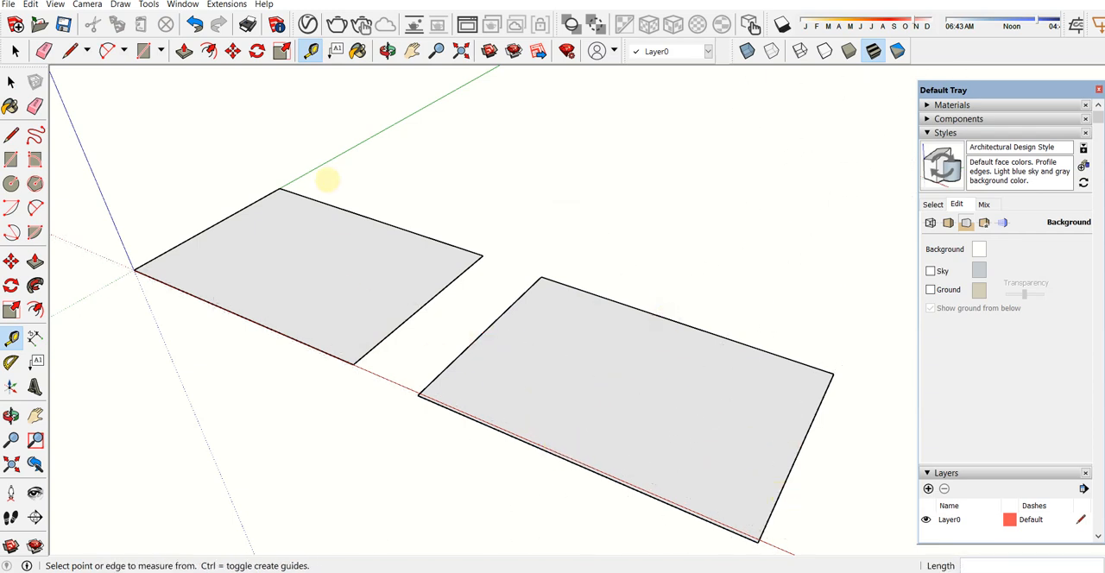
click(321, 202)
click(218, 307)
click(201, 232)
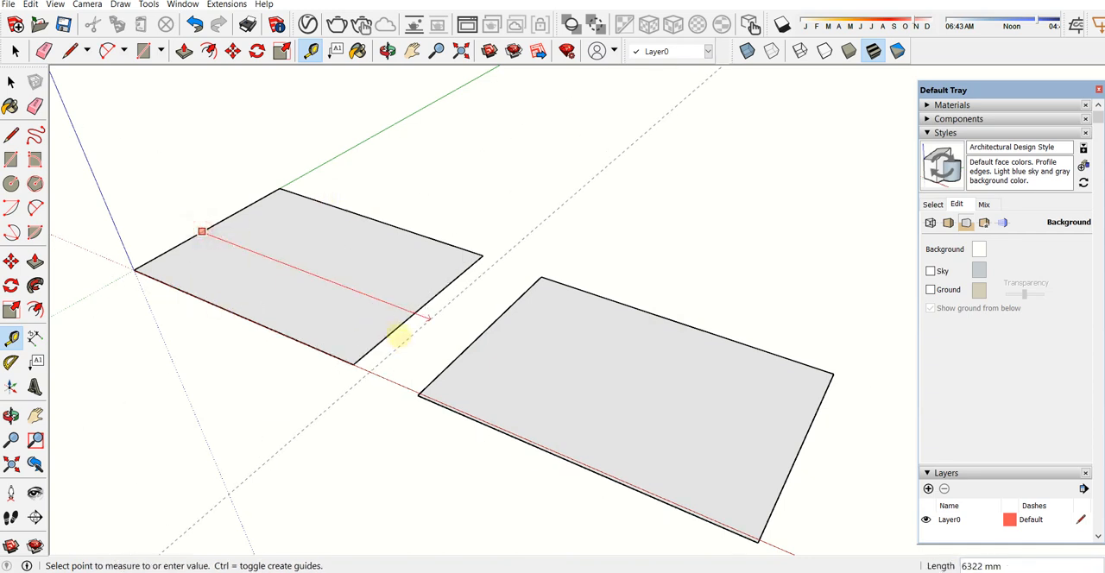
key(Escape)
Step: Enter and leave the second rectangle's group, and delete that rectangle
key(space)
double_click(556, 386)
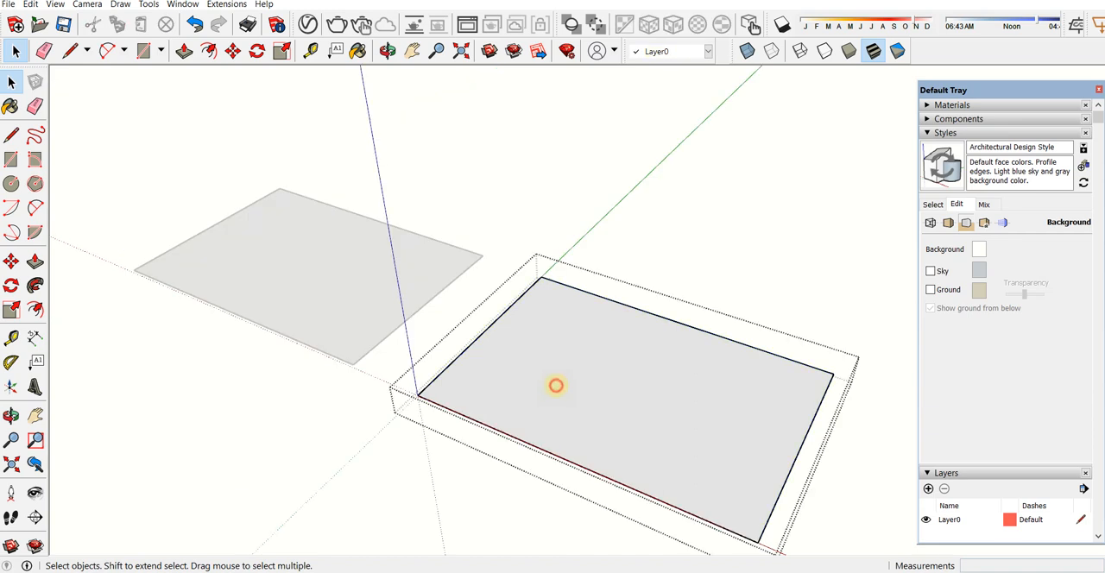
key(Escape)
key(Delete)
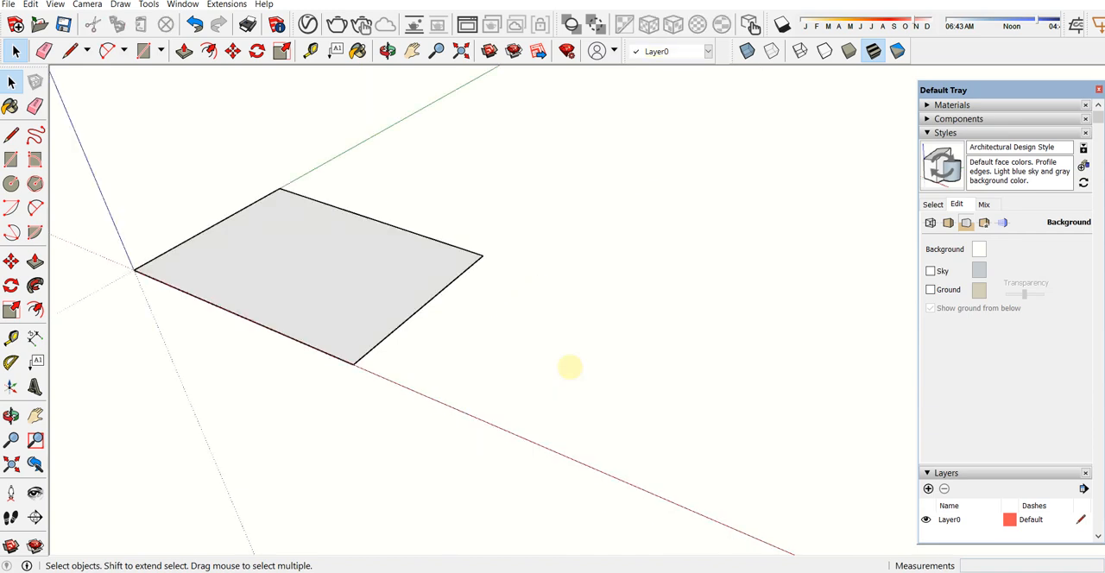
Step: Open the remaining rectangle's group for editing and leave it, and select and deselect the whole group
mouse_move(370, 329)
middle_down()
mouse_move(146, 190)
mouse_move(230, 207)
mouse_move(296, 185)
mouse_move(348, 252)
middle_up()
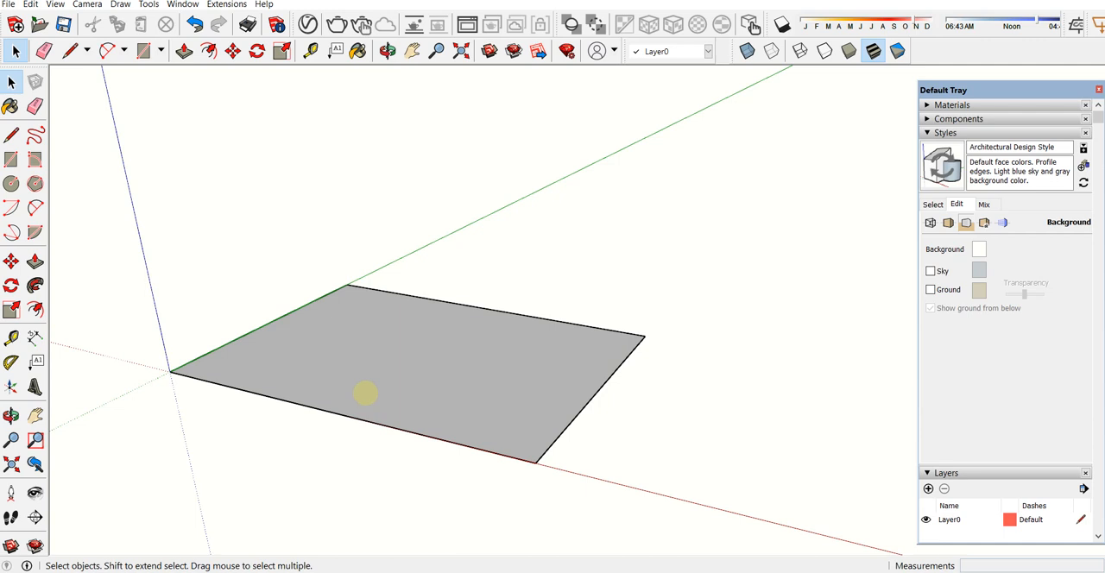
middle_drag(433, 345, 413, 289)
click(413, 51)
drag(429, 313, 429, 366)
middle_drag(412, 325, 405, 388)
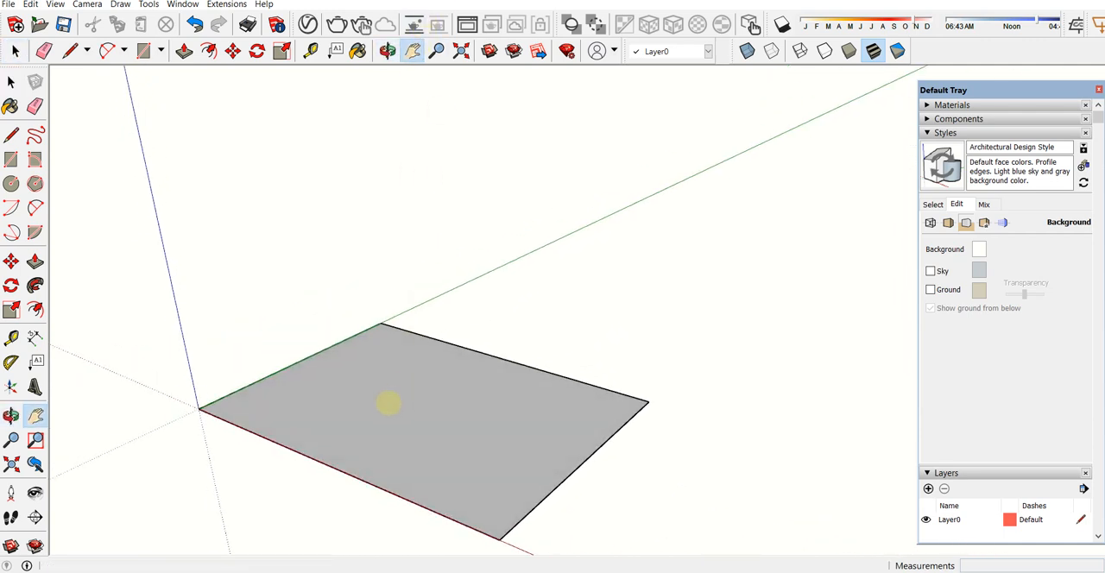
key(space)
click(417, 459)
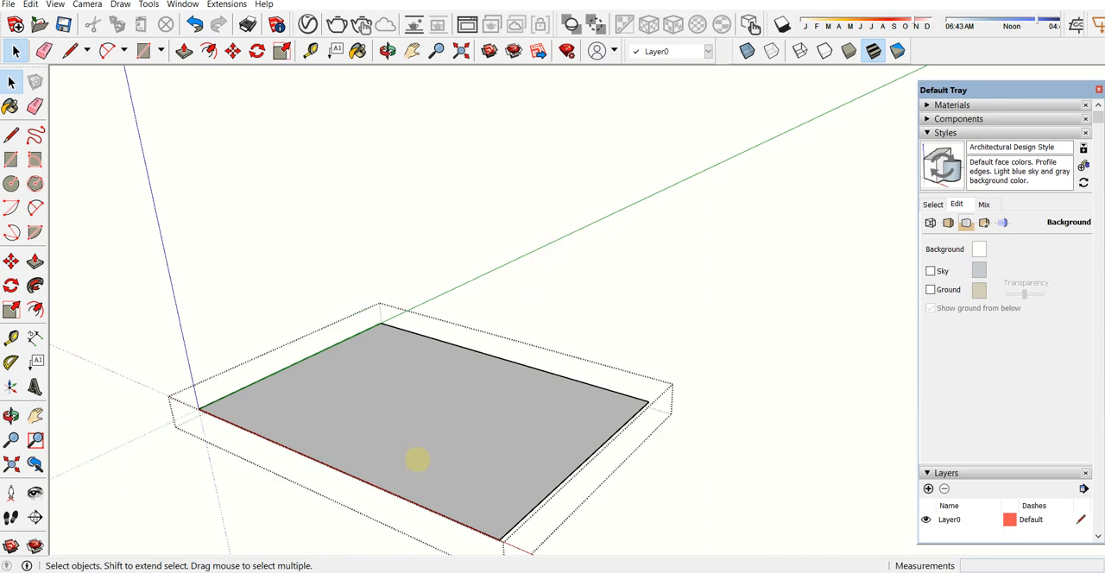
click(497, 284)
click(383, 442)
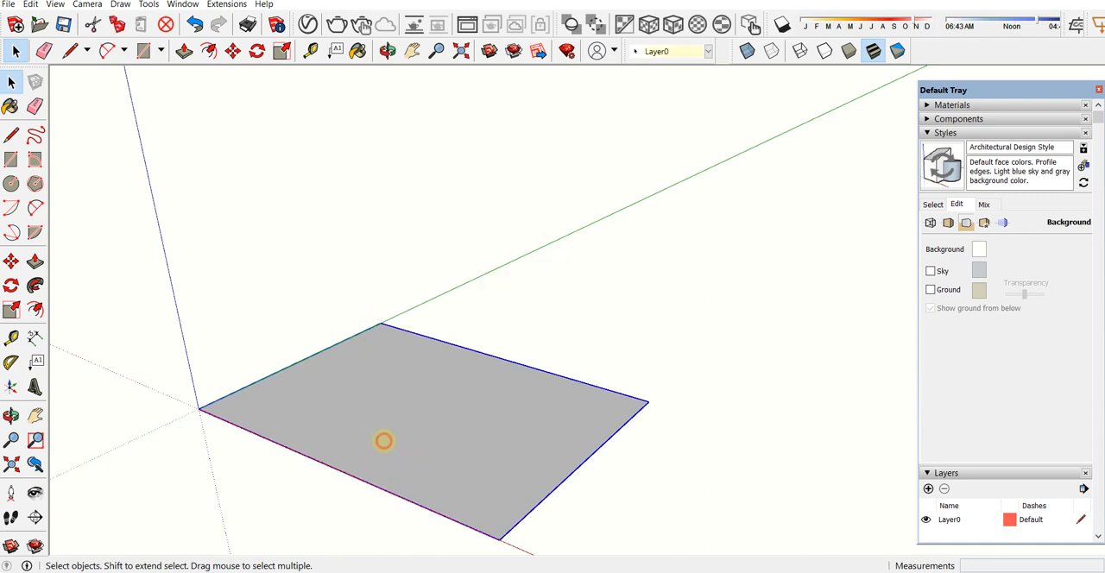
click(571, 480)
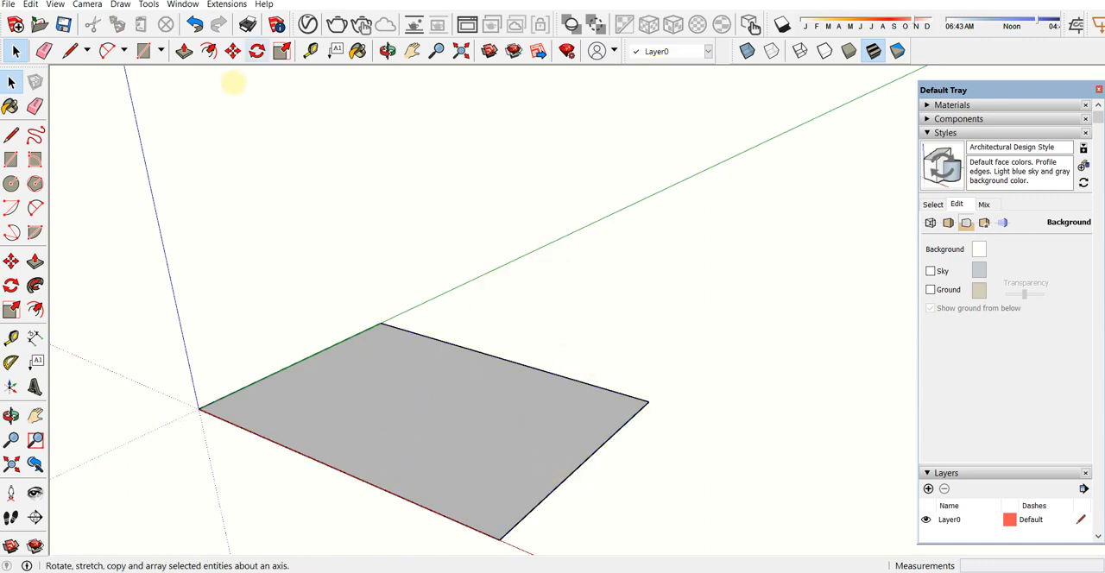
click(184, 51)
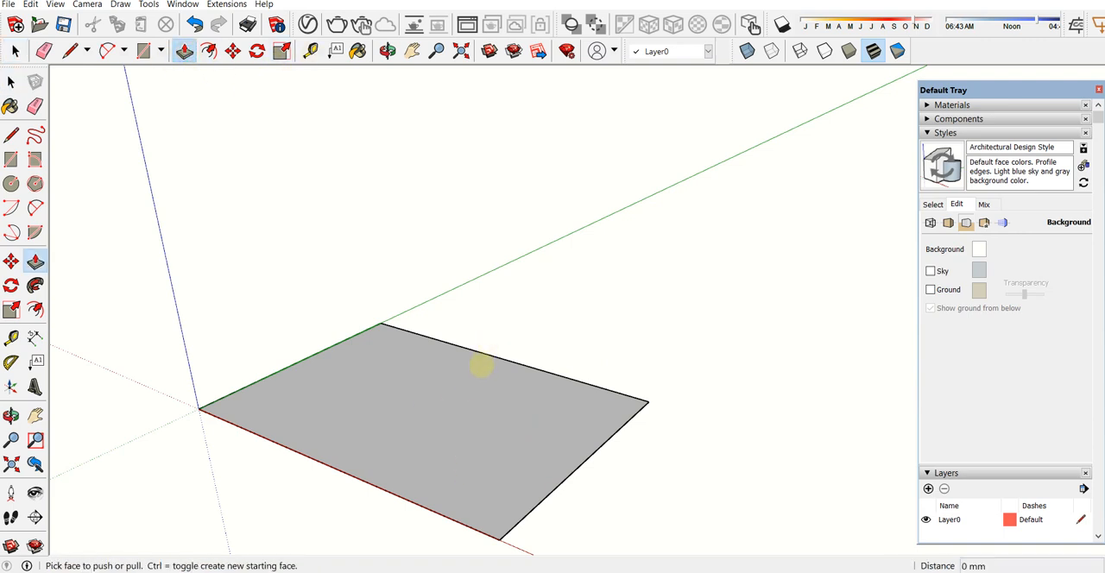
scroll(481, 366, up, 3)
scroll(481, 366, down, 4)
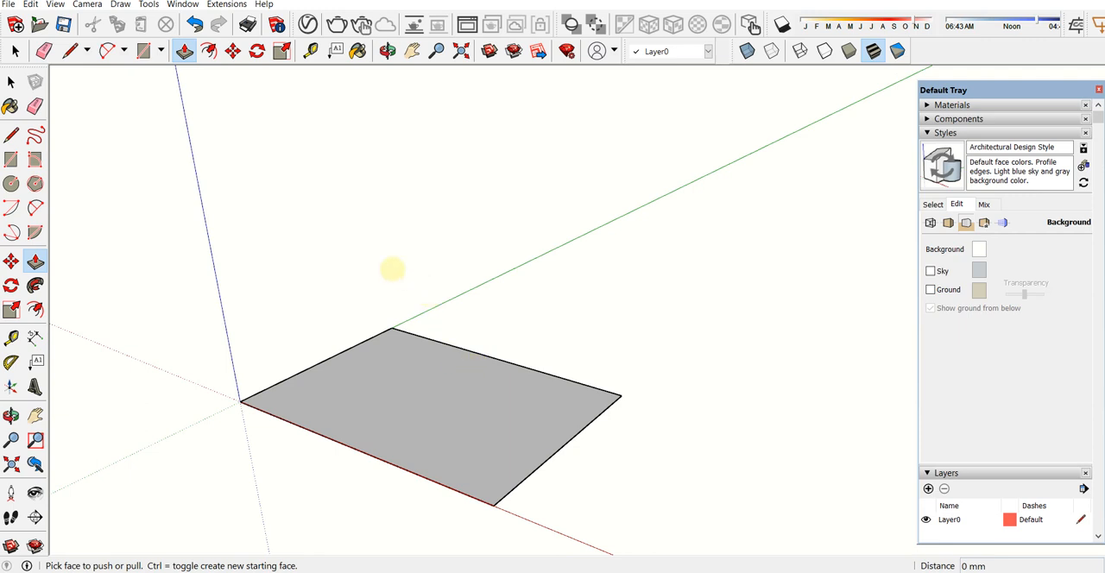
key(space)
click(447, 436)
click(507, 293)
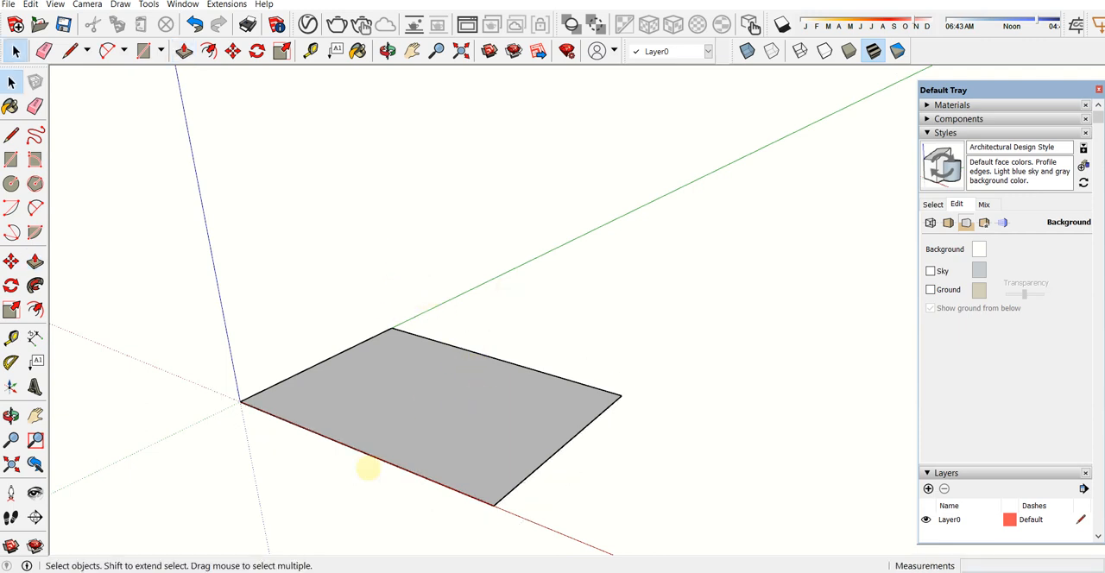
Step: Inside the rectangle's group, extrude the face upward 3500 mm with Push/Pull and leave the group
click(395, 393)
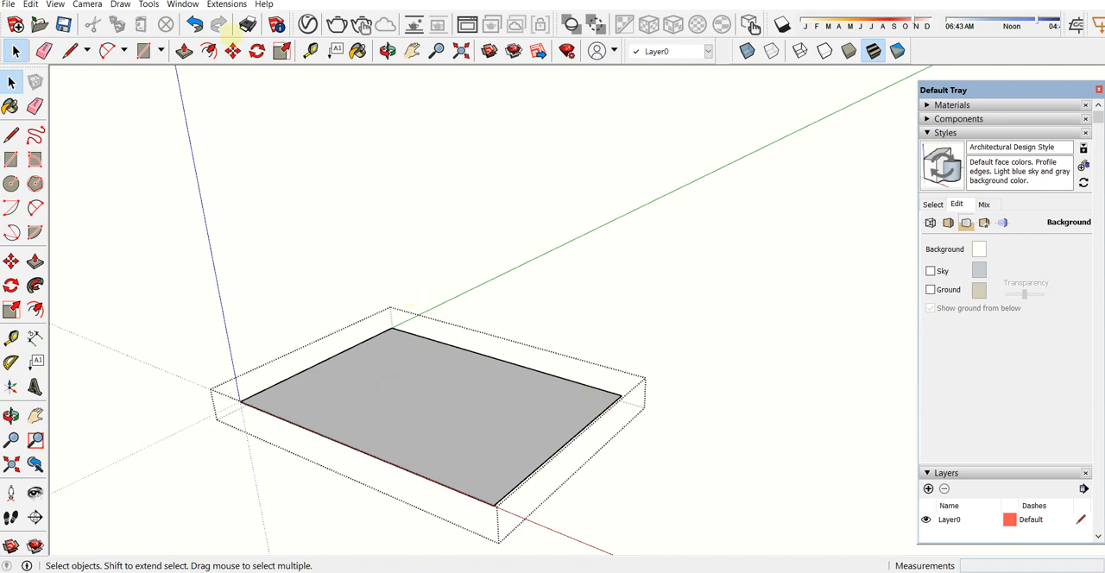
click(184, 51)
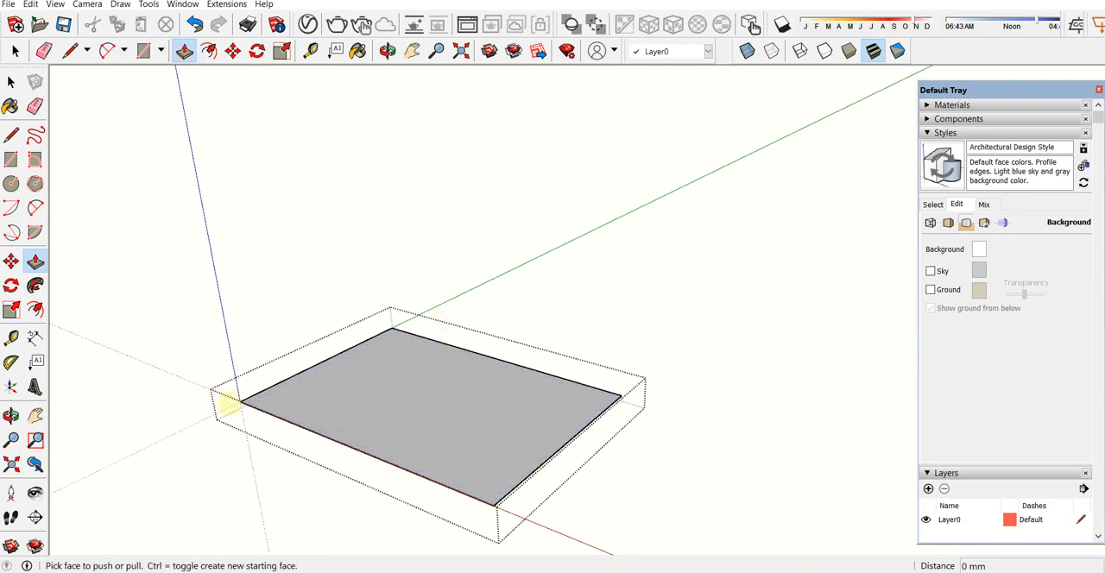
click(440, 389)
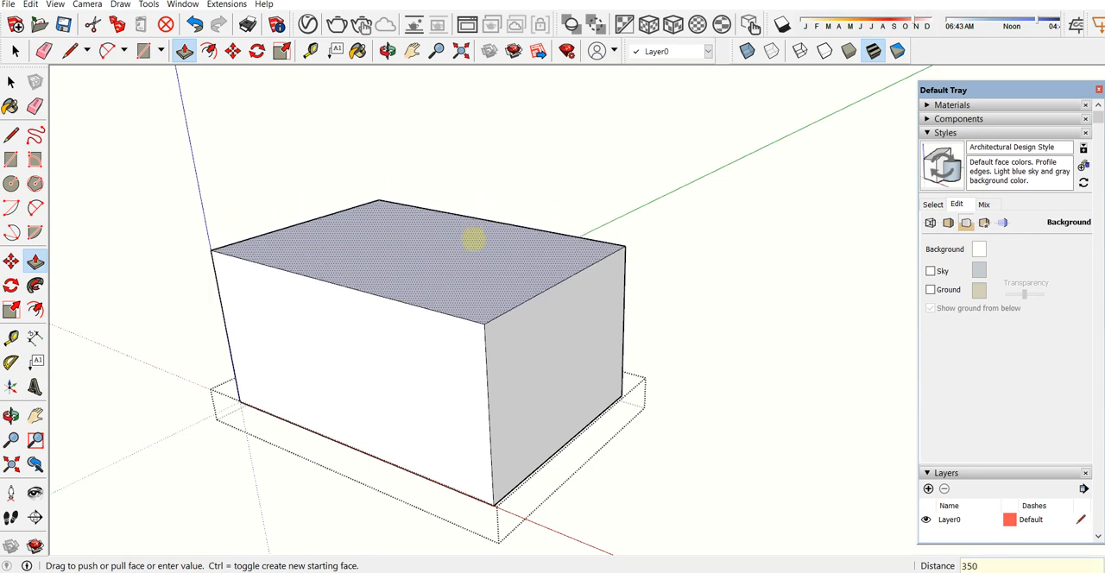
key(Return)
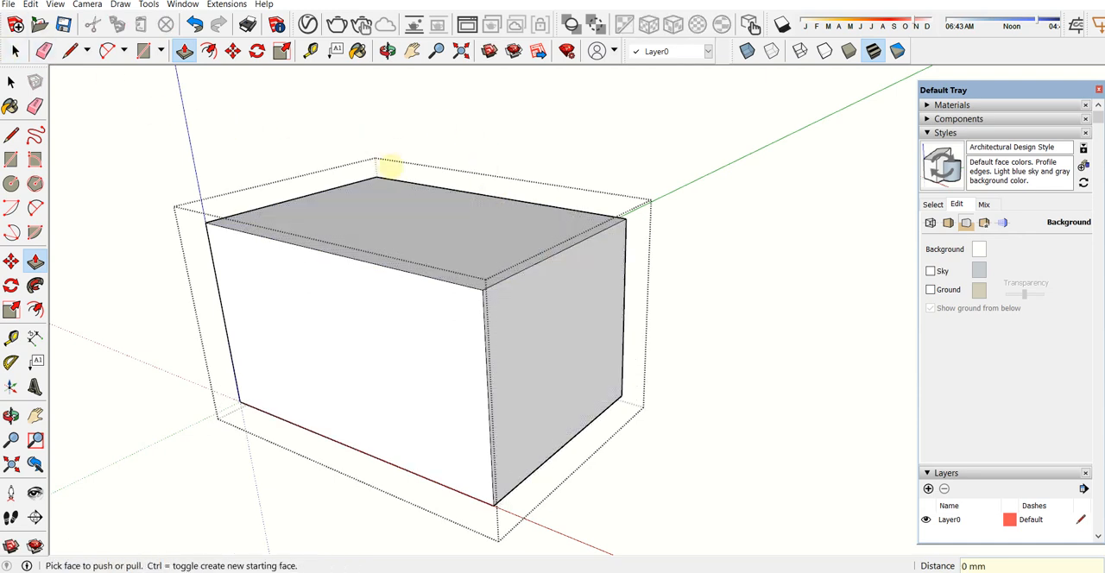
click(15, 50)
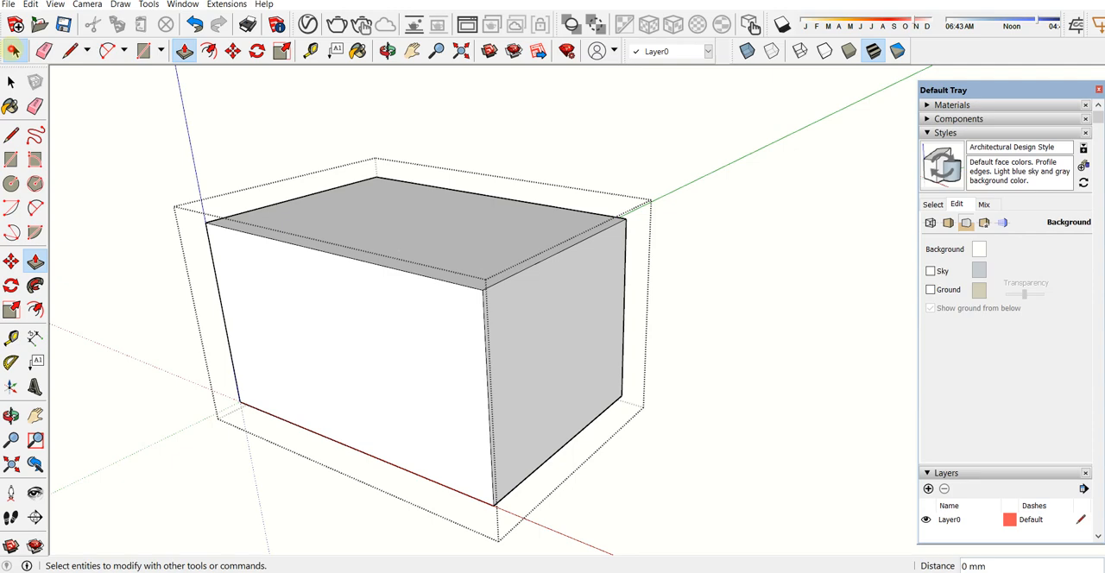
click(772, 243)
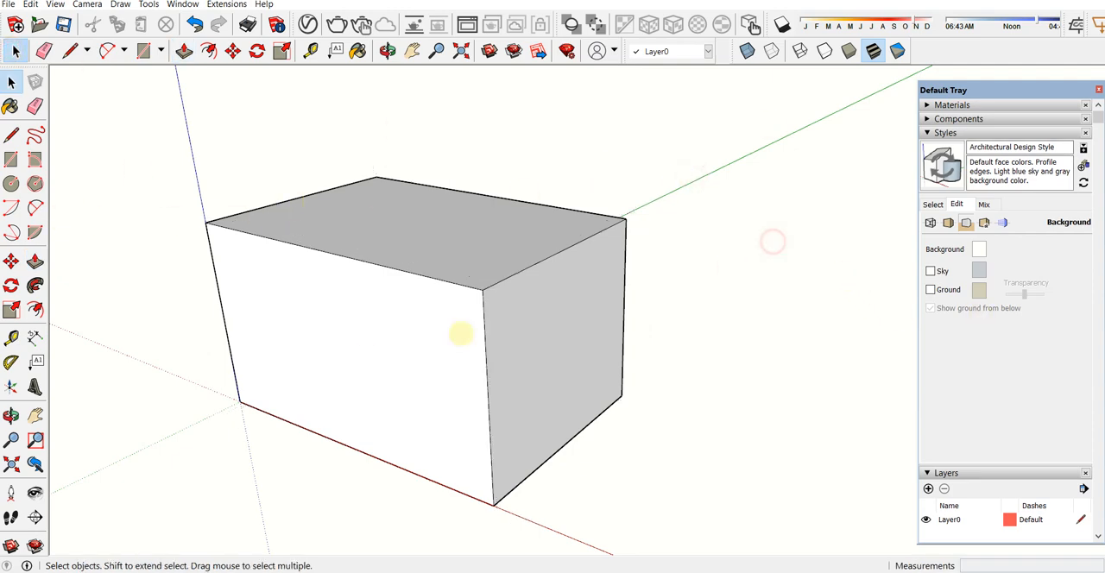
Step: Select the grouped box and measure its height and the distance from the near vertical edge to the top edge's midpoint
click(365, 332)
middle_drag(402, 331, 501, 286)
middle_drag(570, 372, 518, 322)
scroll(509, 329, up, 2)
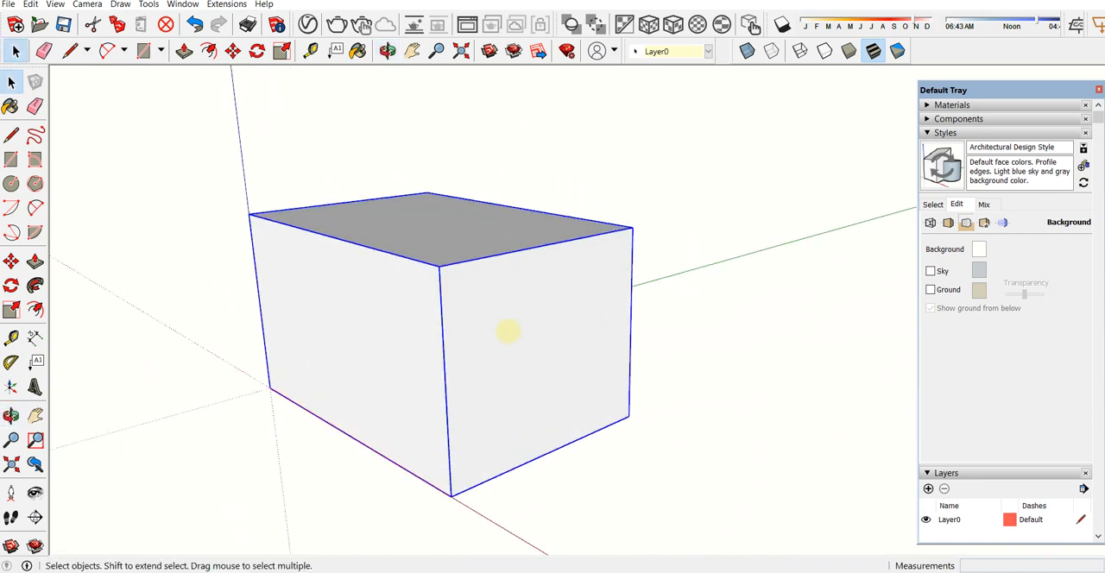
key(t)
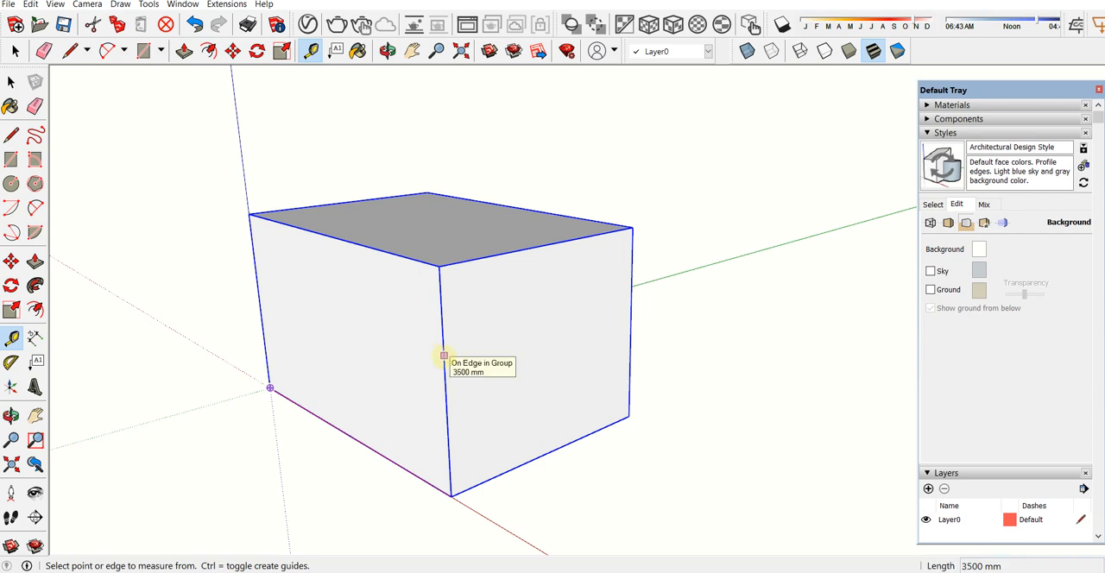
click(444, 355)
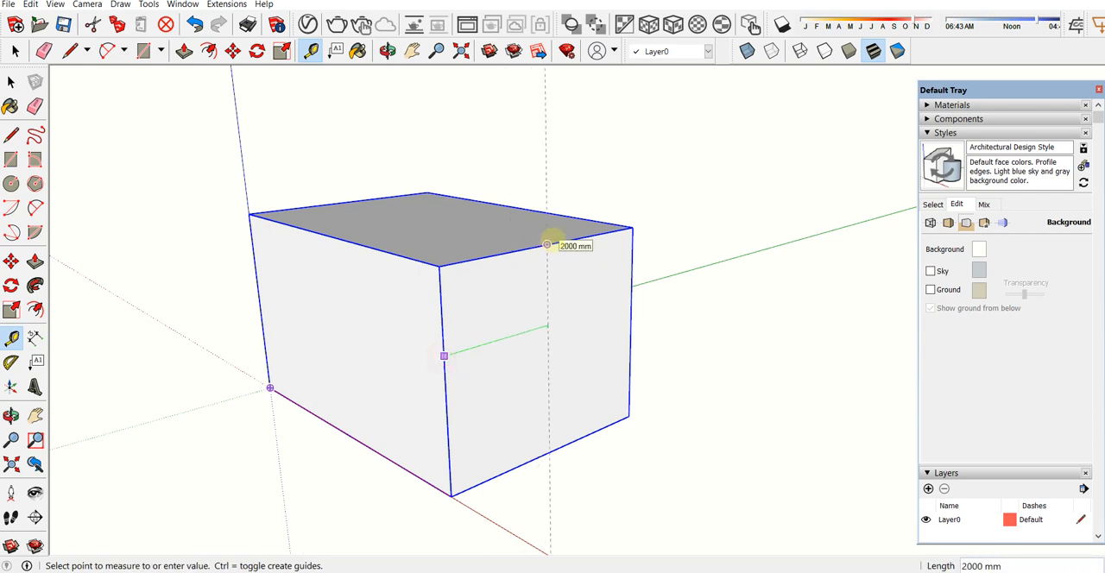
click(310, 51)
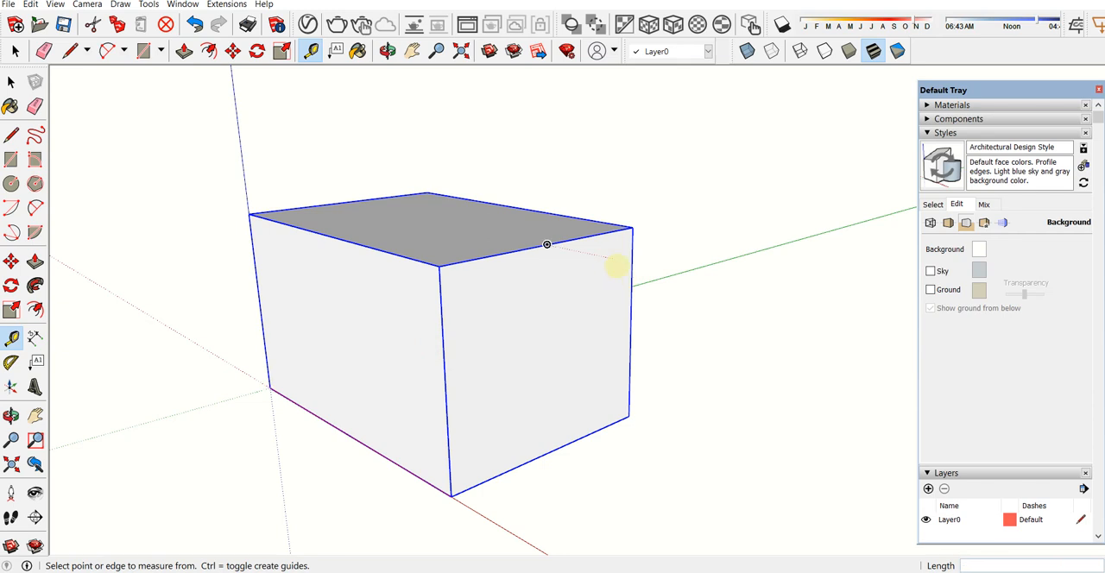
Step: Deselect the box and place a vertical guide line on its front face, 2000 mm from the near vertical edge
key(space)
click(692, 243)
key(t)
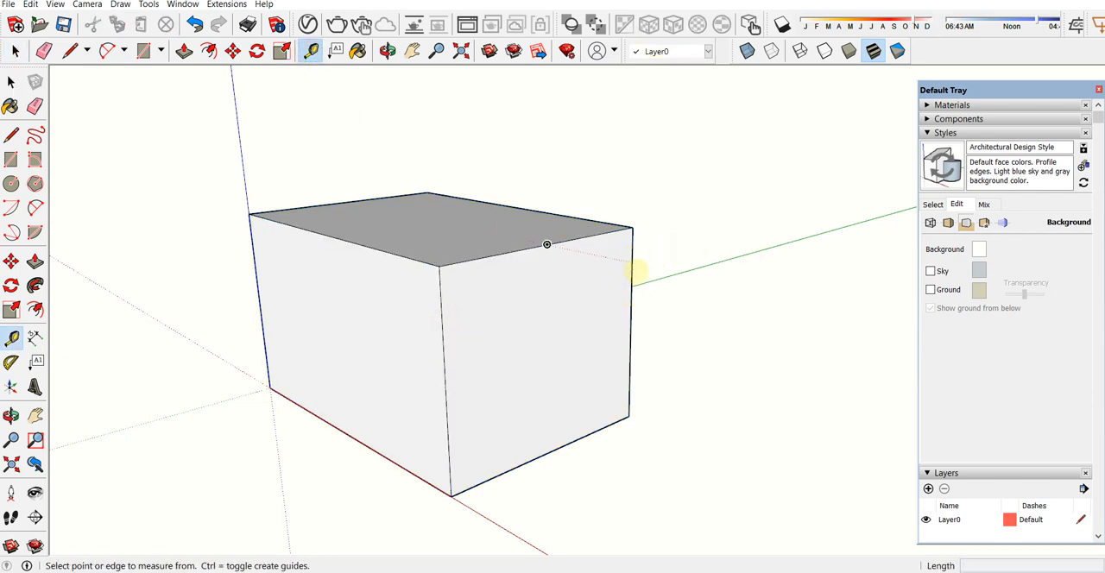
click(442, 343)
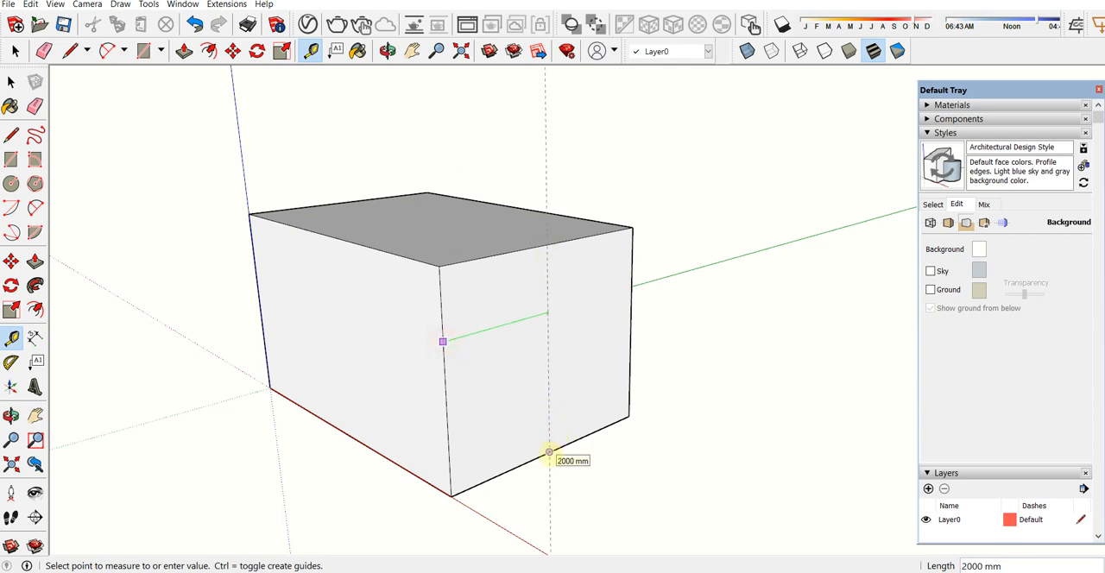
click(549, 452)
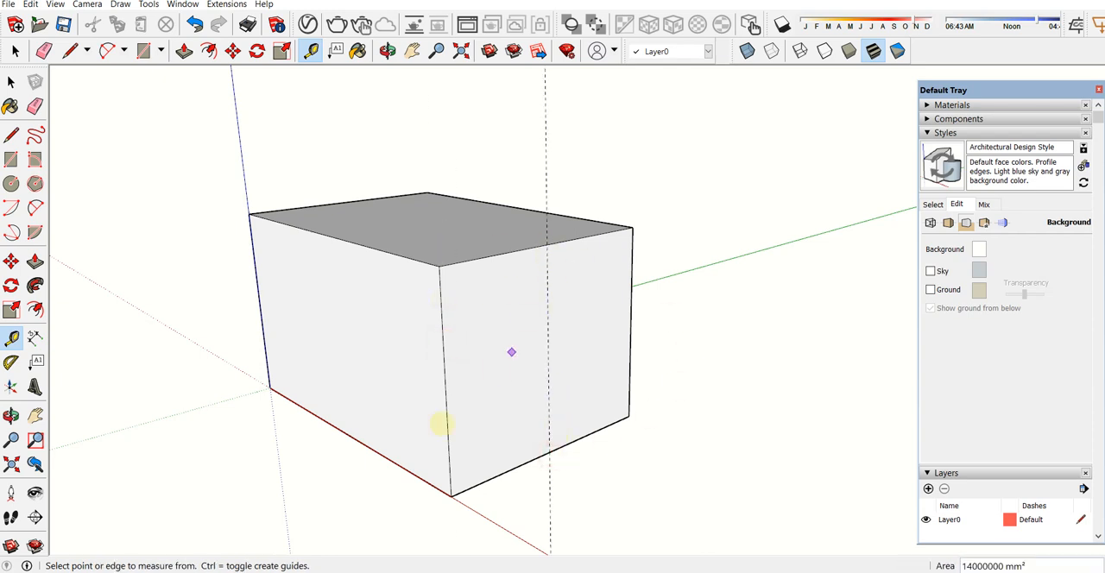
Step: With the Protractor, place a 30-degree guide line rising from the near upper corner of the box's front face
key(space)
middle_drag(506, 250, 497, 228)
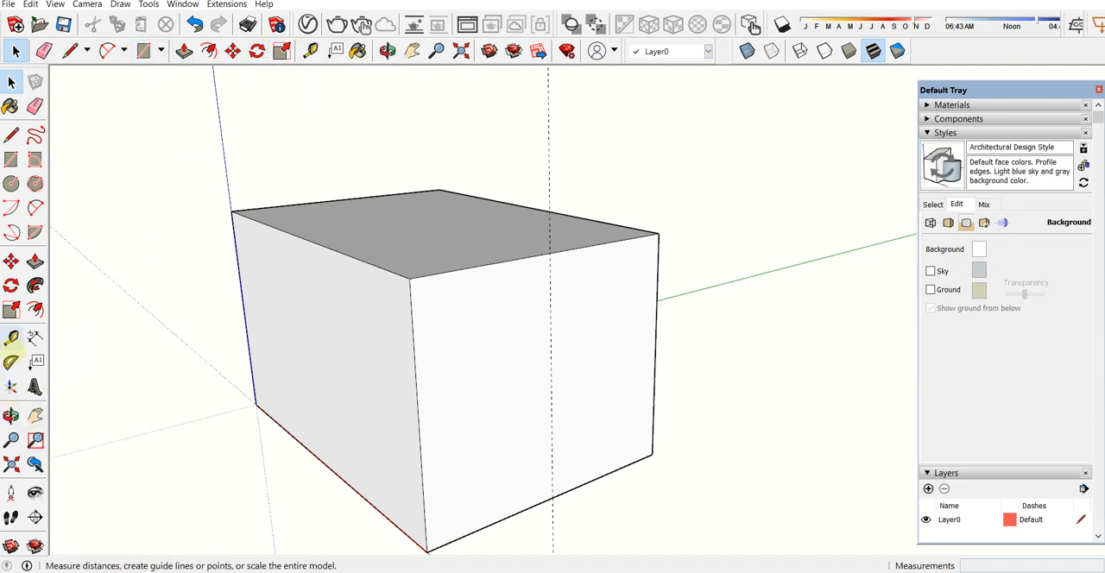
click(11, 363)
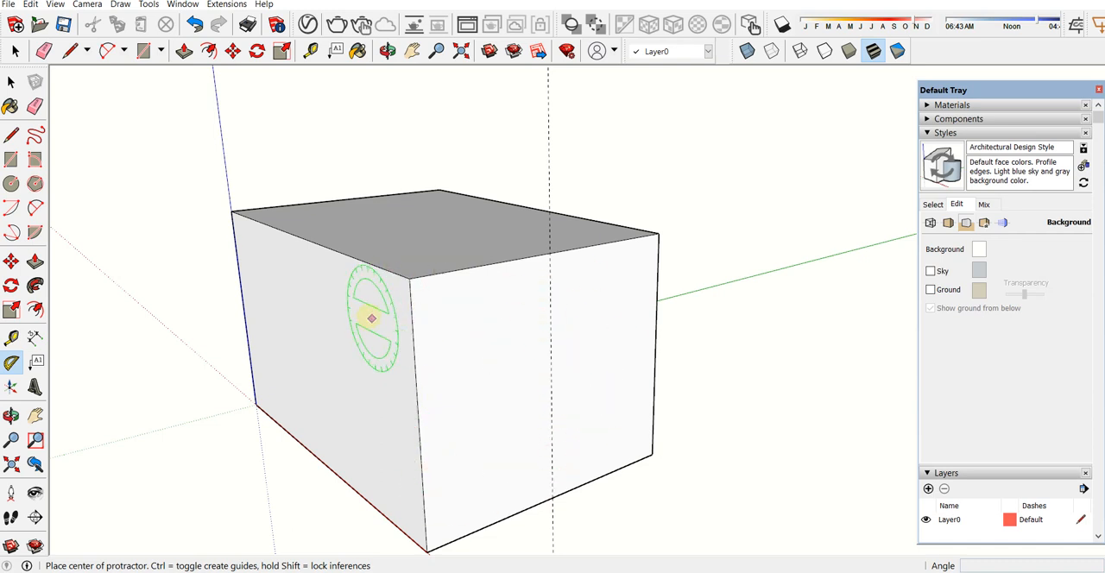
click(409, 278)
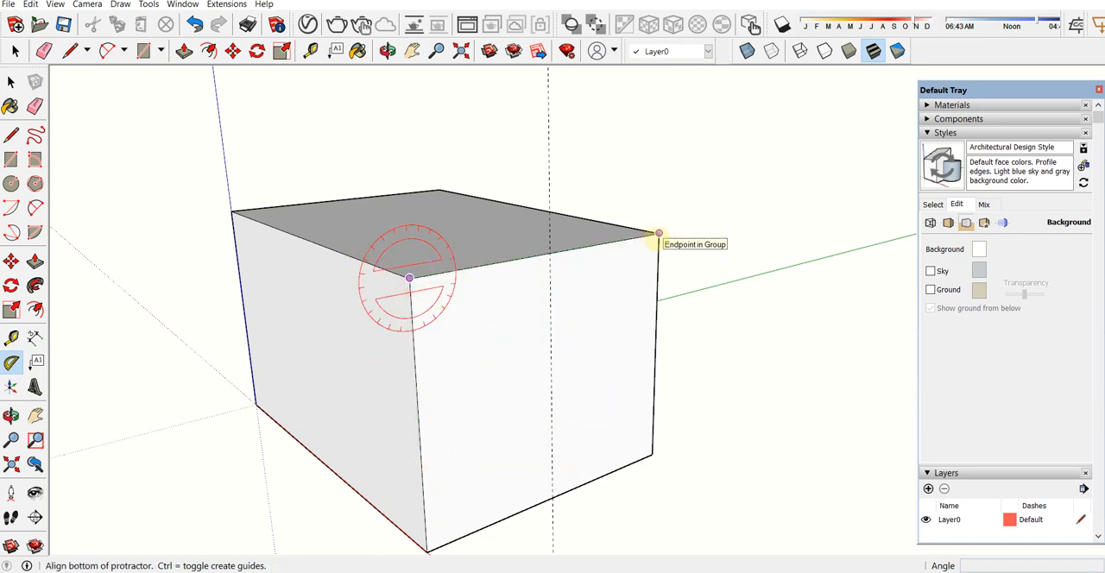
click(658, 234)
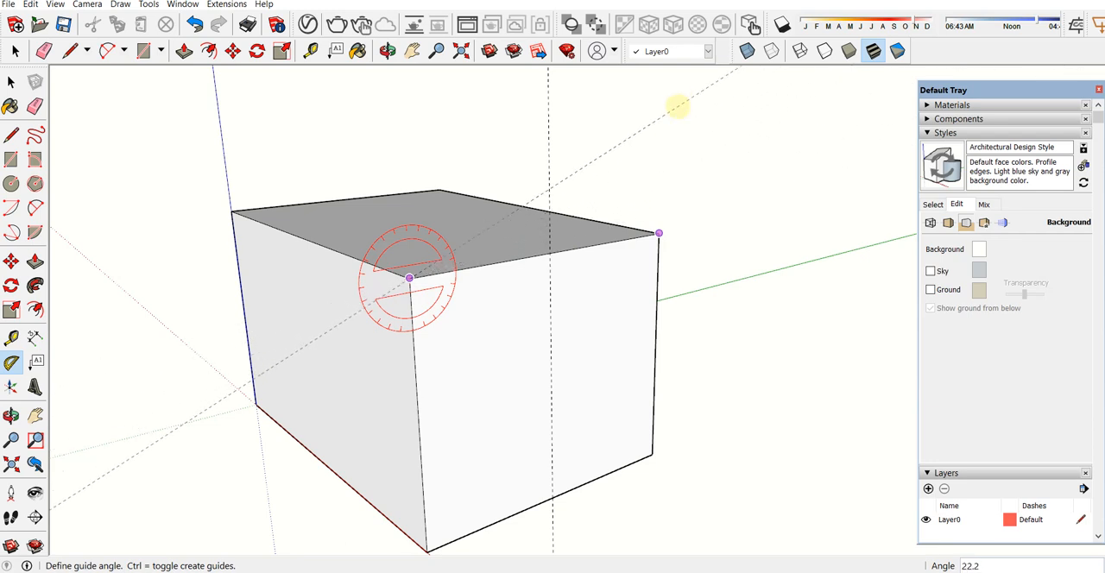
click(678, 105)
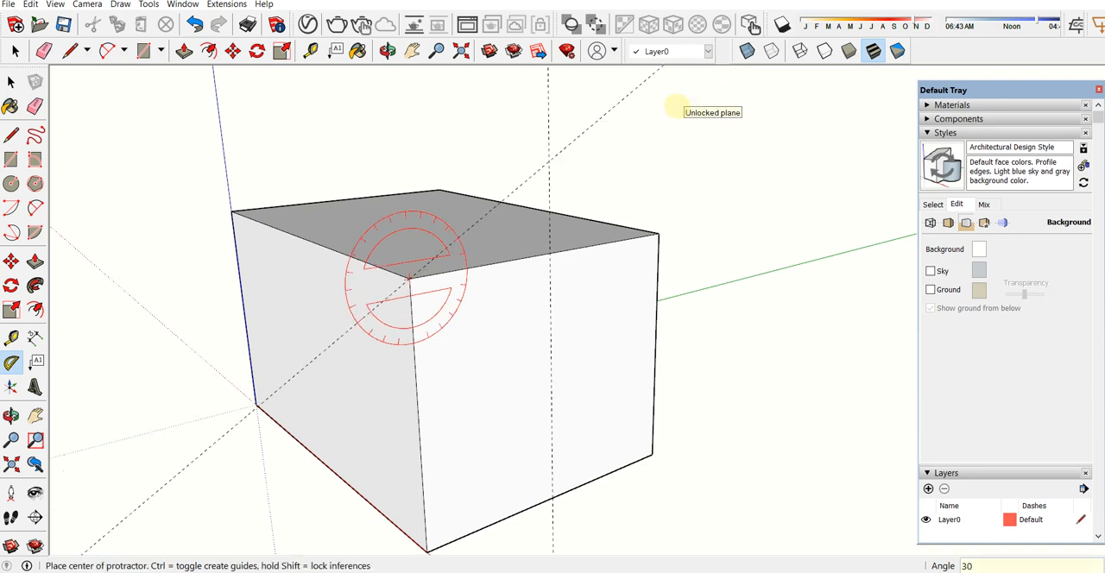
Step: Place a mirrored 30-degree guide line from the front face's other upper corner, crossing the vertical guide
click(658, 233)
click(596, 243)
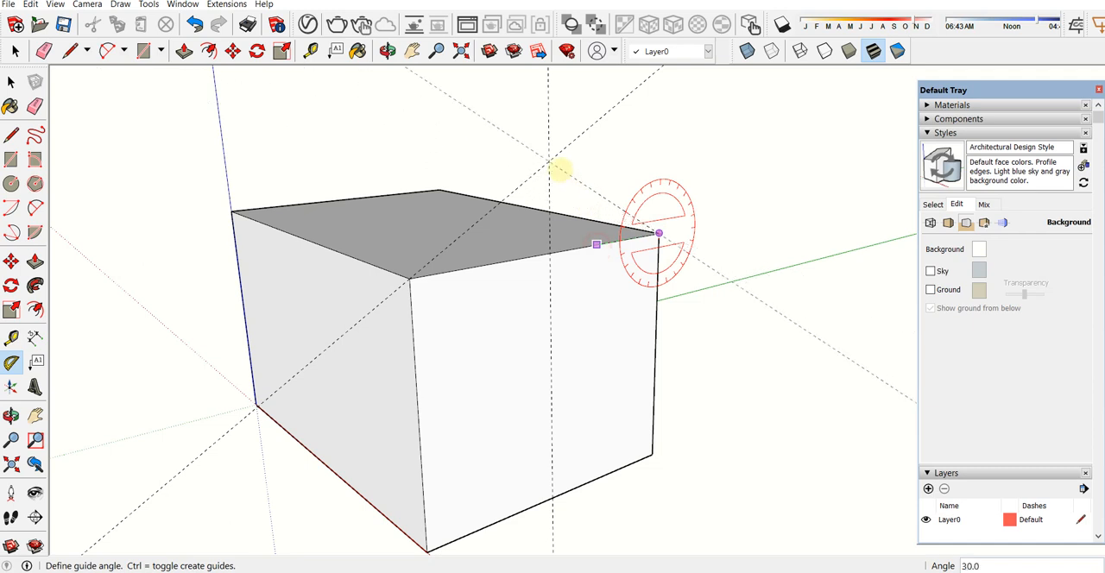
key(space)
Step: Inside the box's group, draw a line across the top face between the midpoints of its front and back edges
click(527, 274)
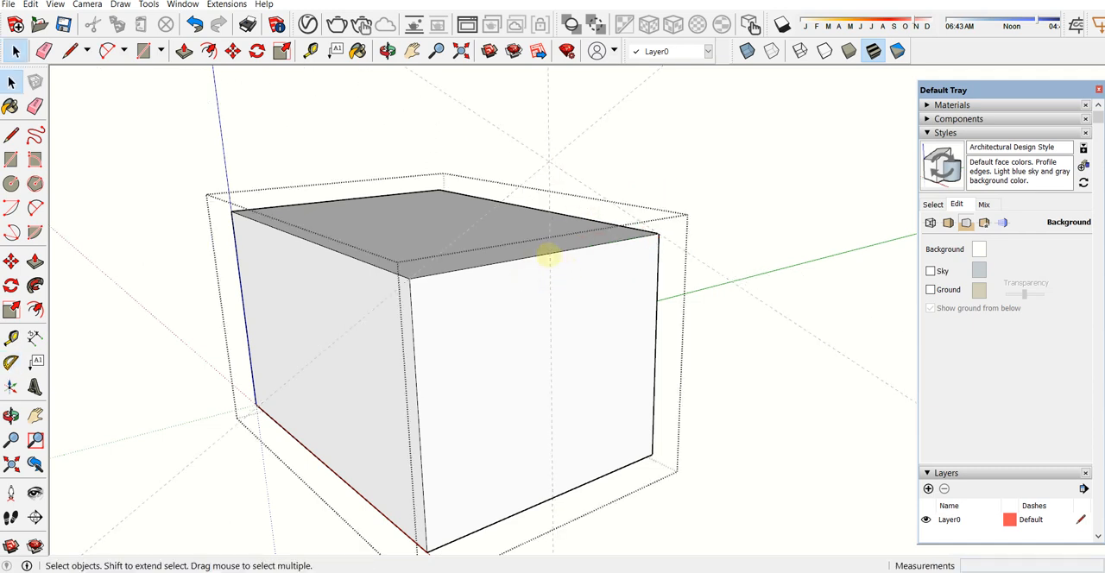
key(l)
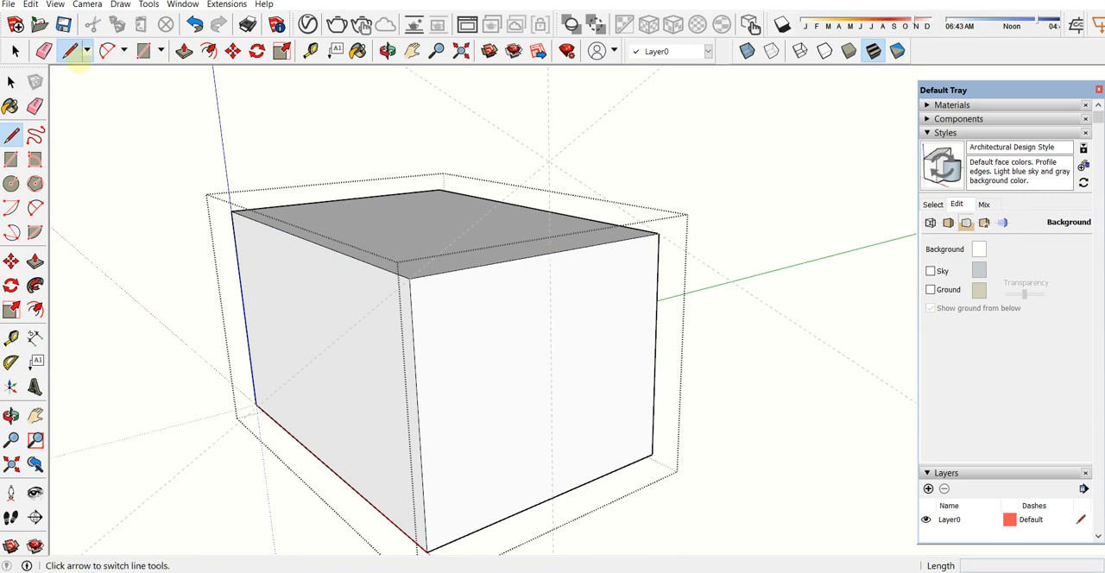
click(549, 253)
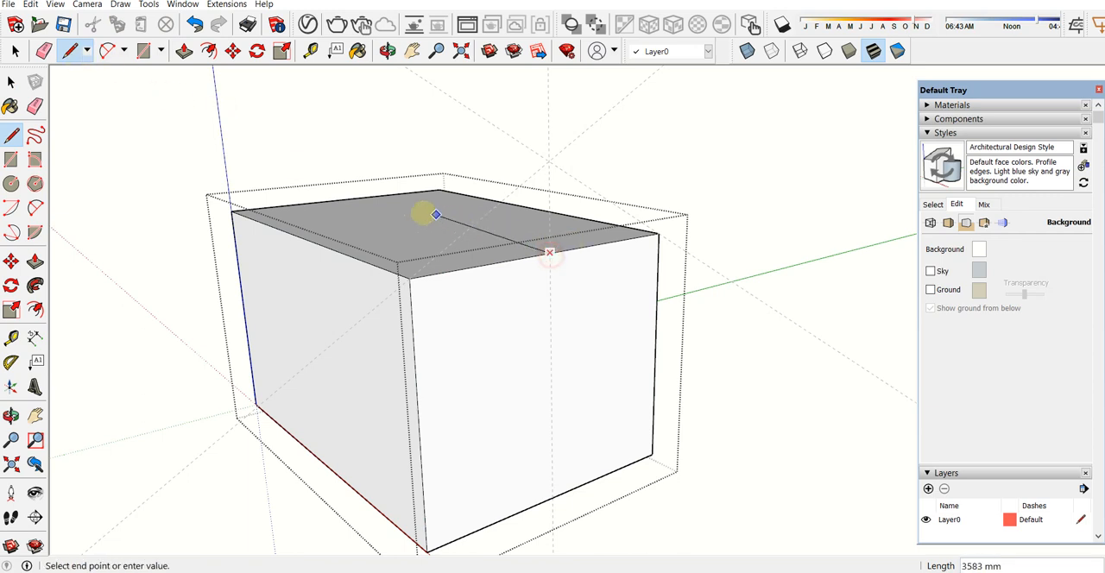
click(344, 200)
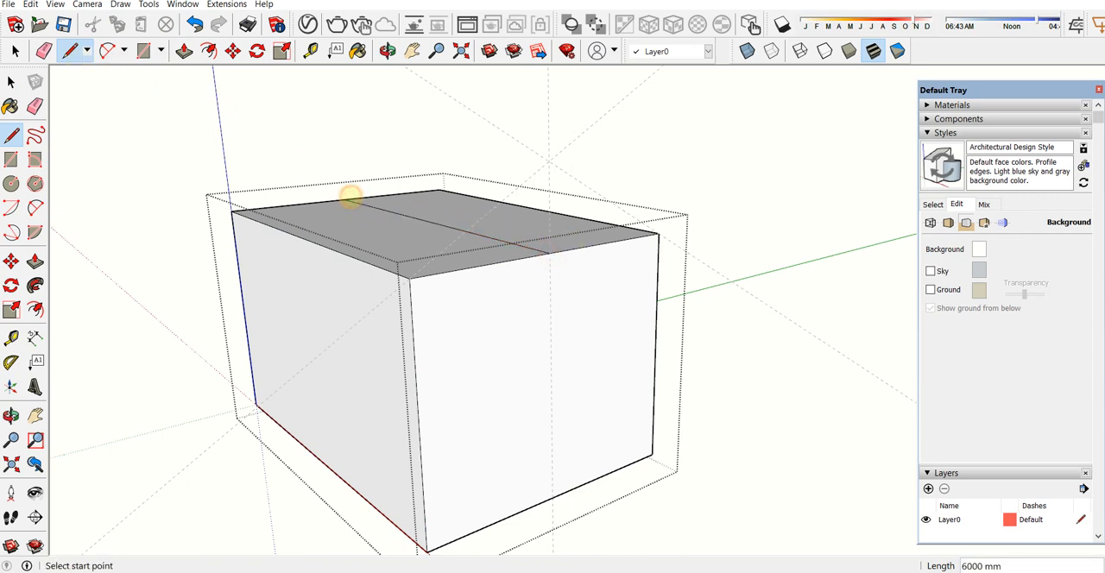
key(space)
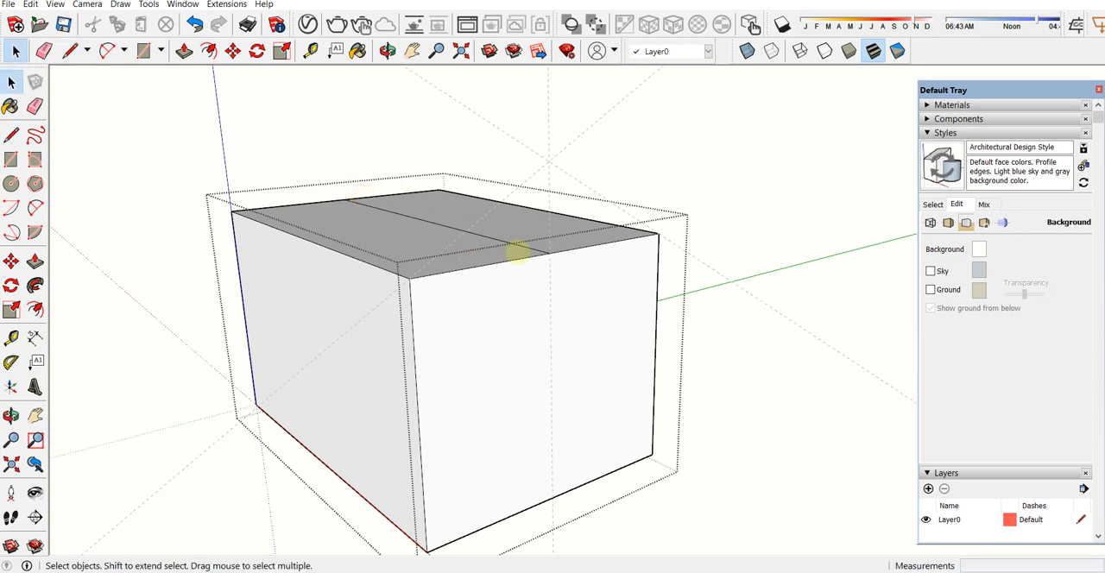
key(m)
click(551, 252)
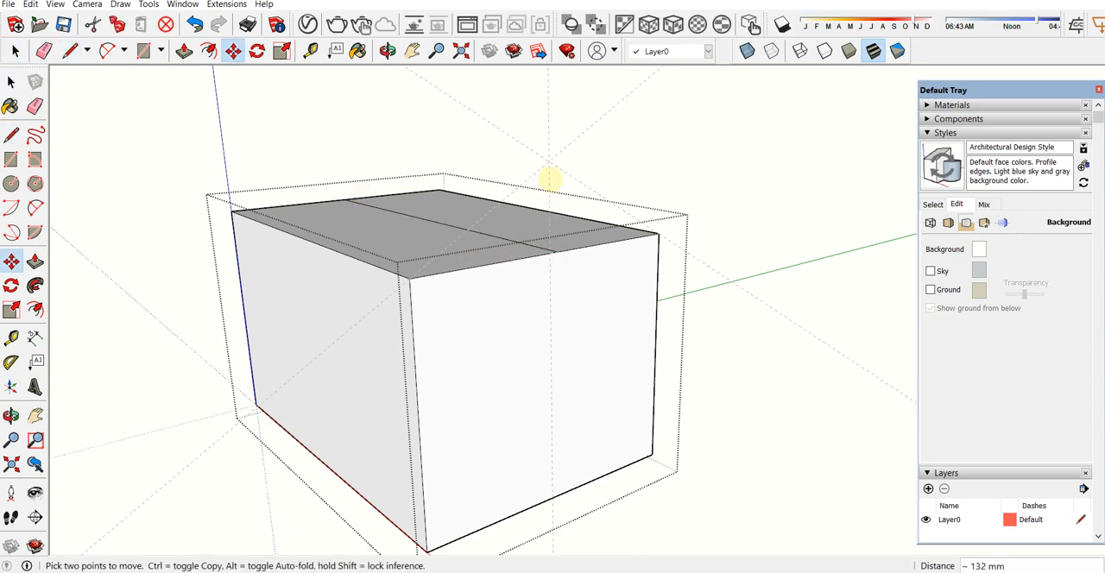
key(Escape)
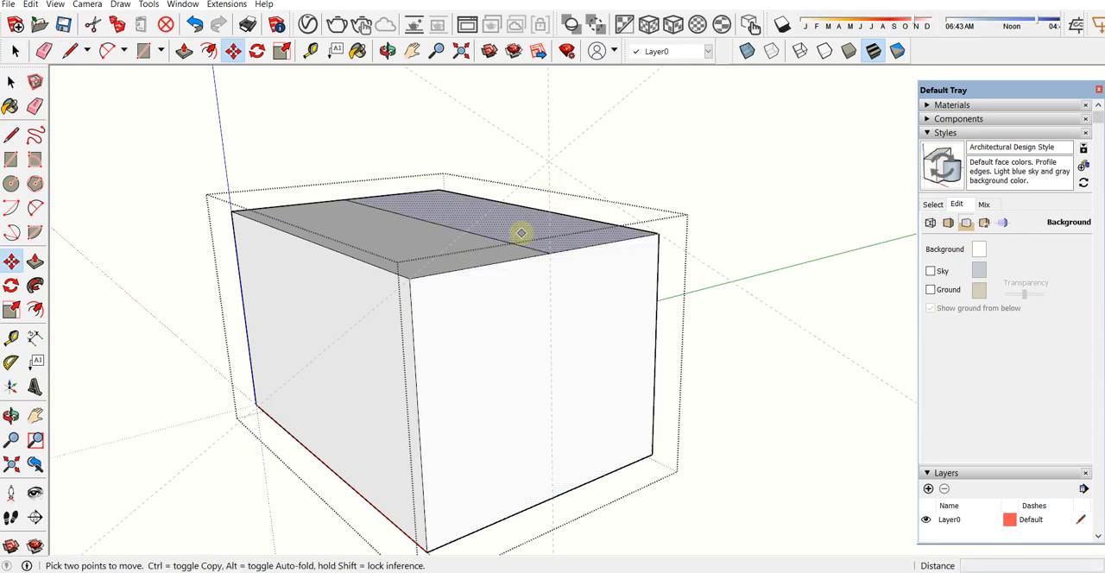
key(space)
click(491, 237)
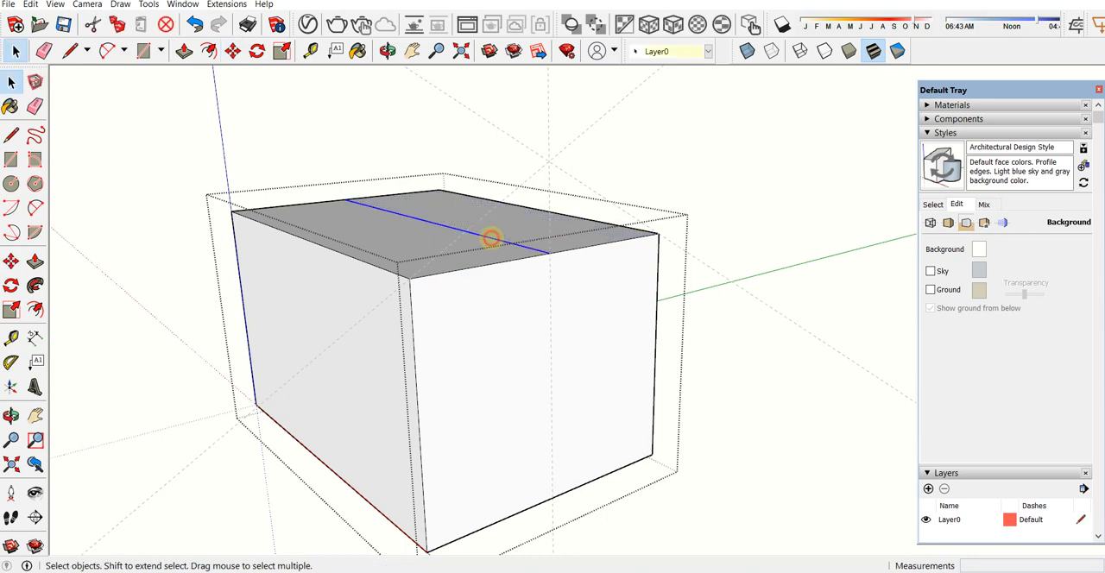
key(m)
click(549, 252)
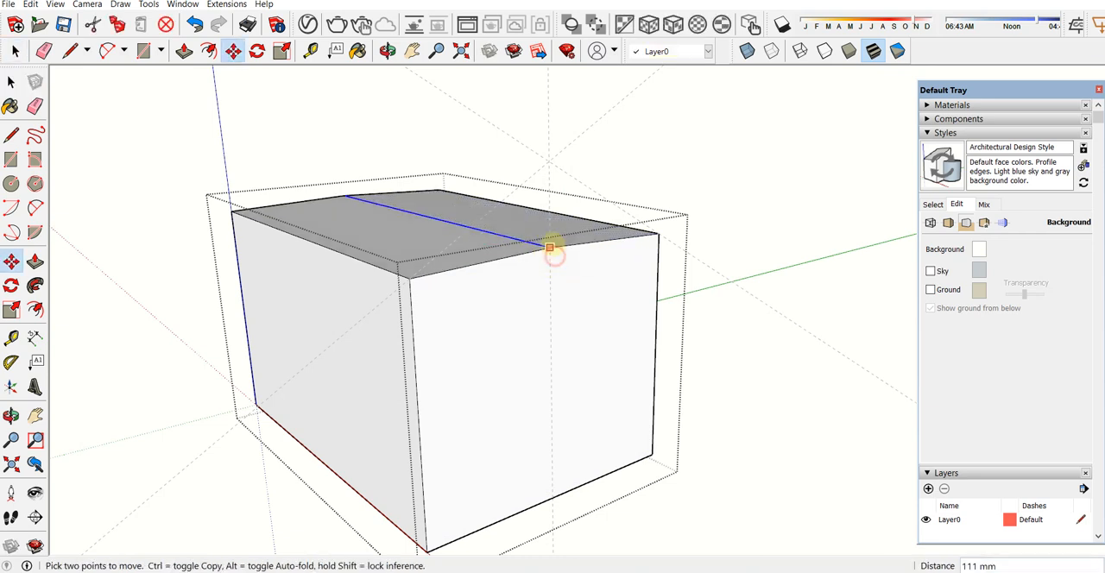
key(Escape)
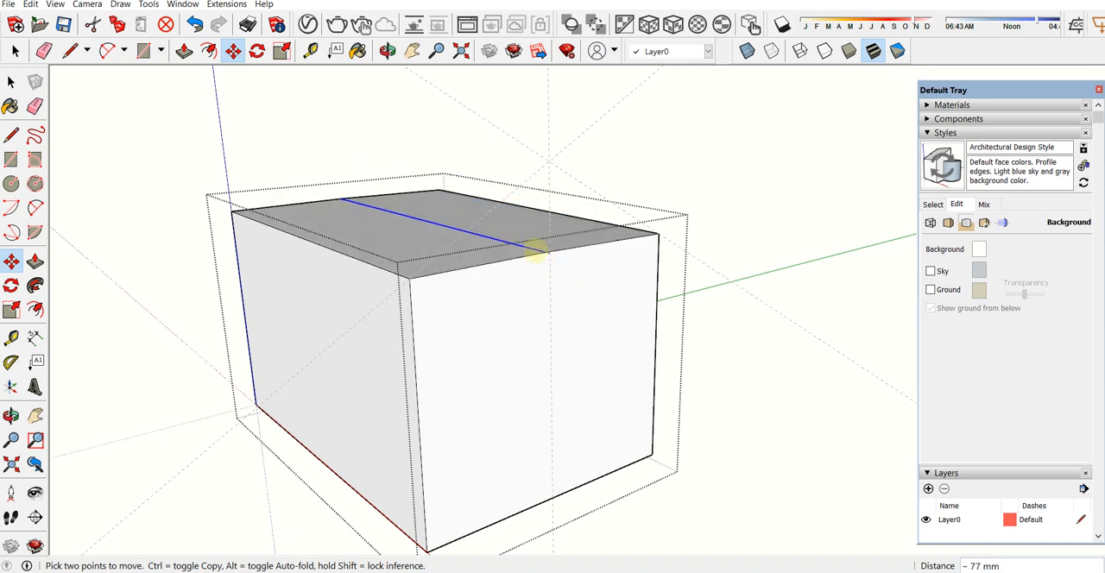
Step: Select the top face's middle line, move it straight up to the guides' intersection to form a gable roof, and leave the group
key(space)
click(395, 159)
double_click(394, 215)
click(401, 215)
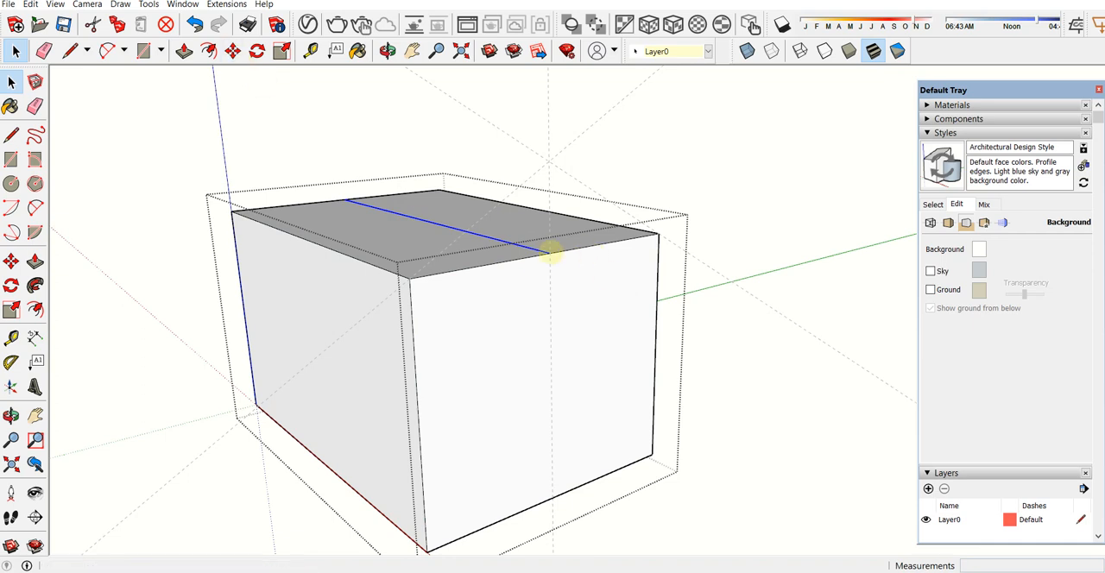
key(m)
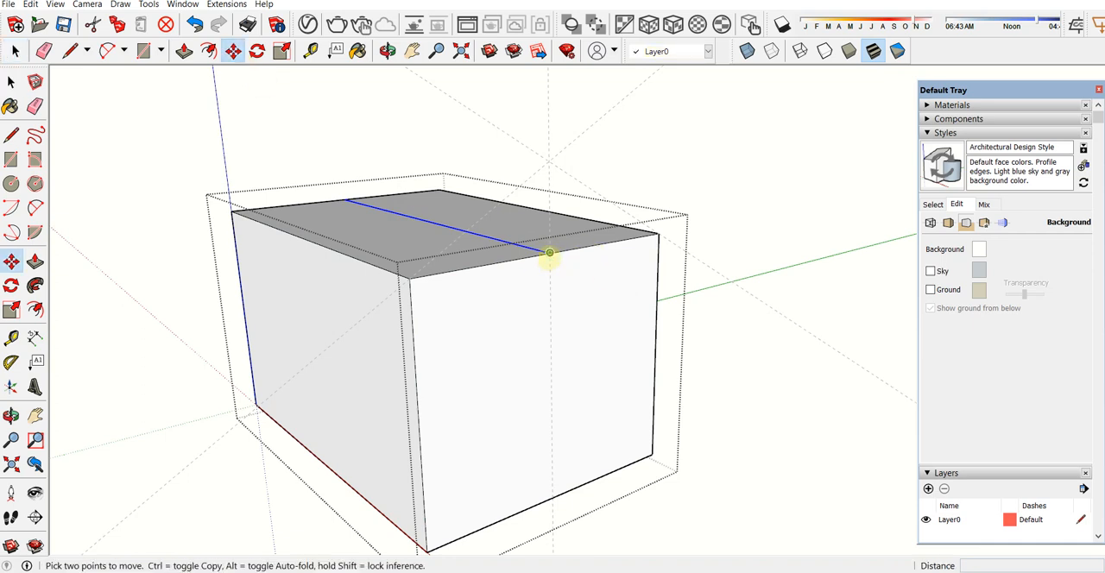
click(549, 253)
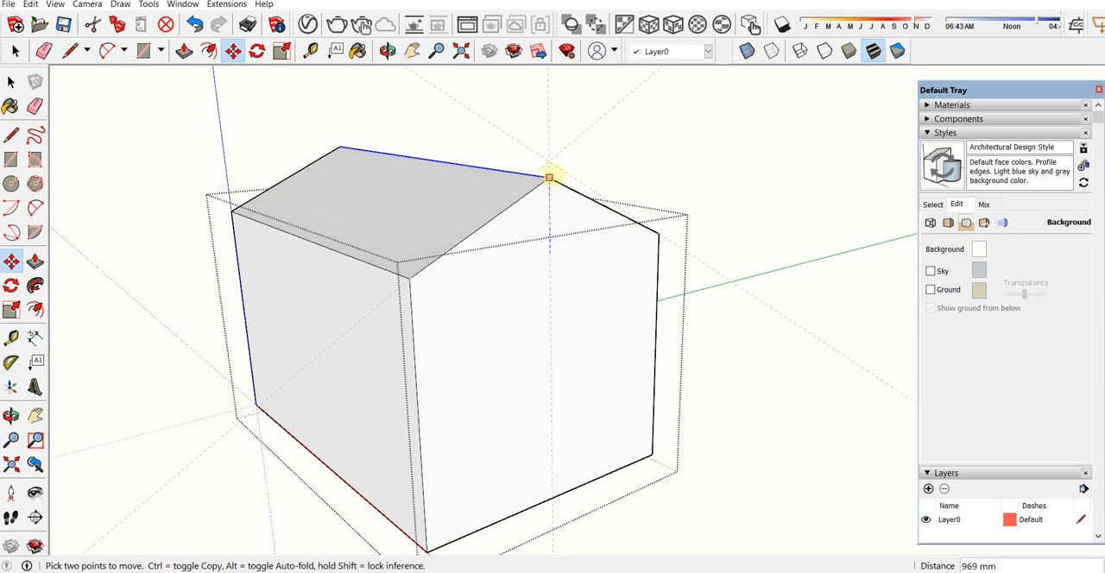
click(552, 162)
key(space)
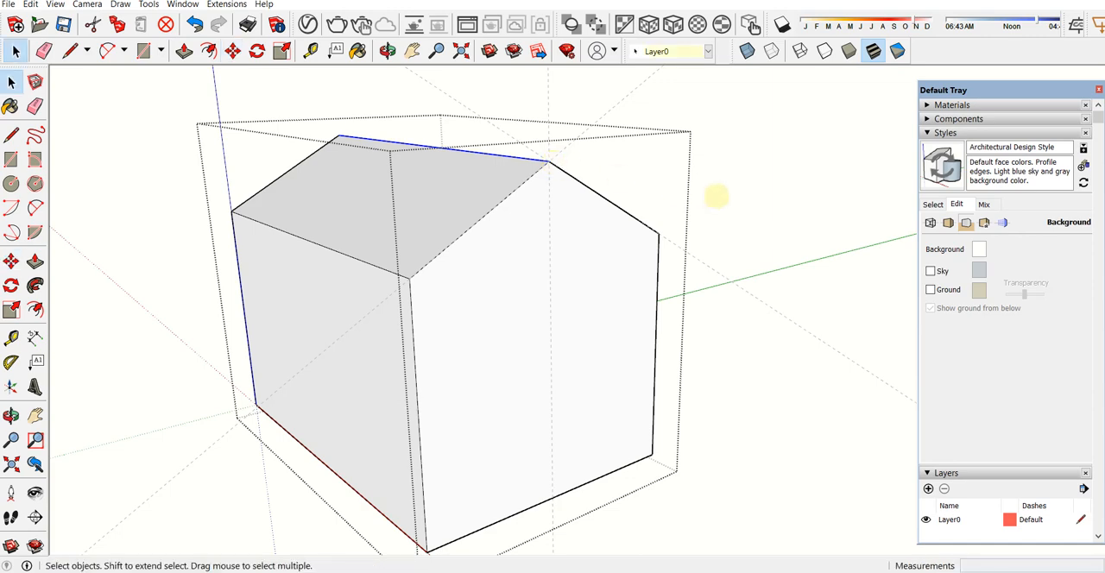
click(716, 194)
Step: Select guide lines around the roof, try deleting them, undo the deletion, and clear the selection
drag(488, 108, 487, 106)
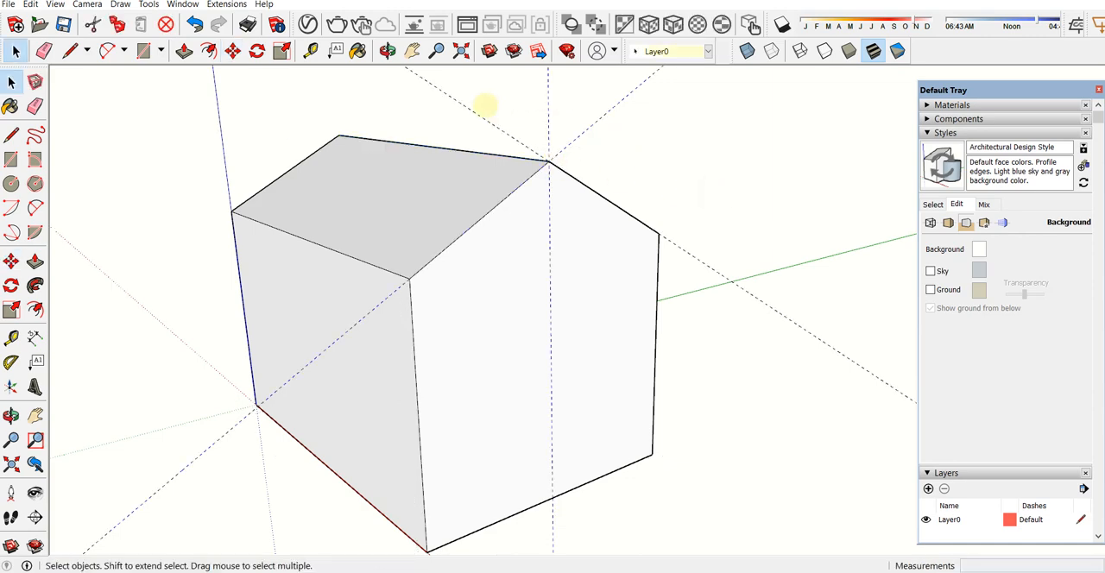
middle_drag(673, 195, 474, 249)
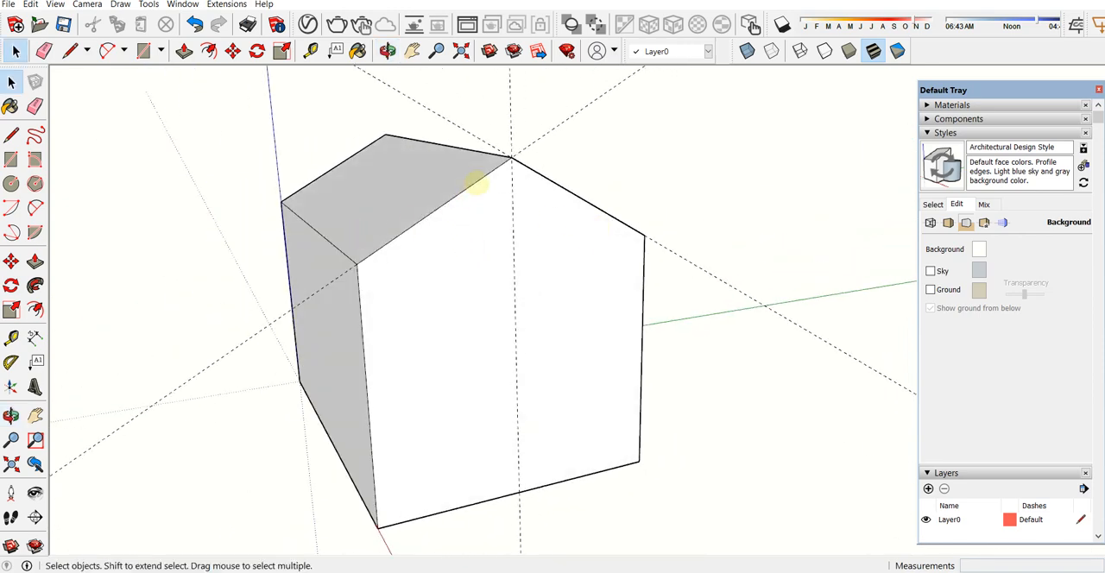
middle_drag(678, 320, 617, 285)
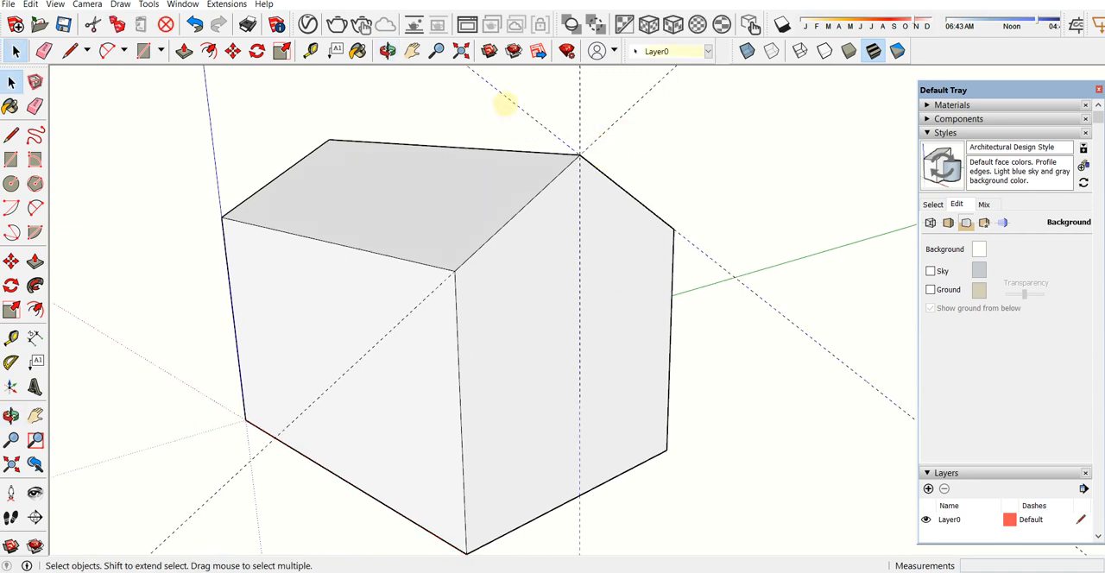
key(Delete)
drag(648, 130, 621, 112)
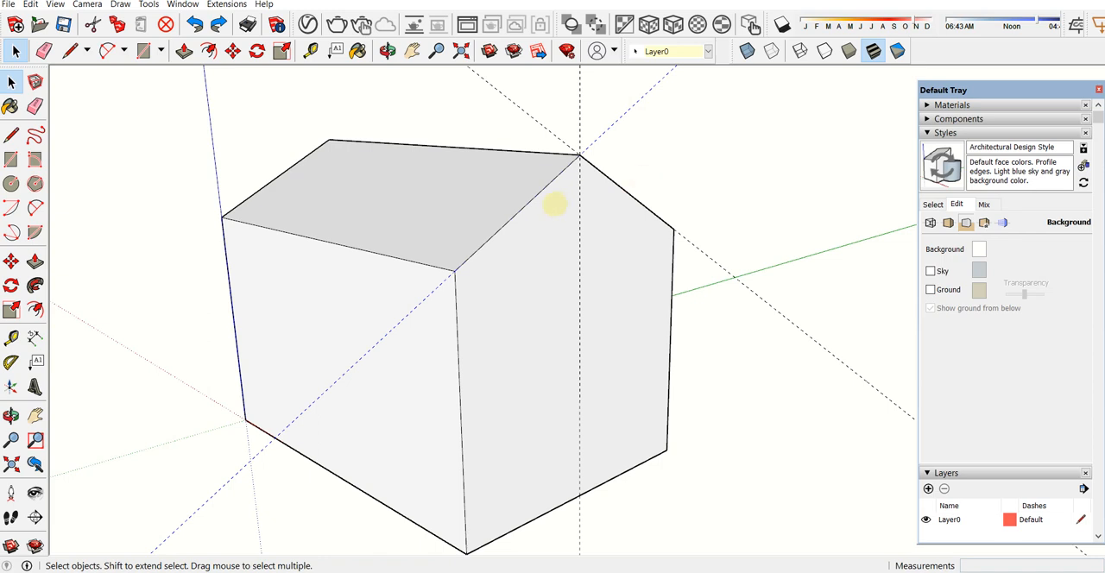
middle_drag(554, 204, 481, 210)
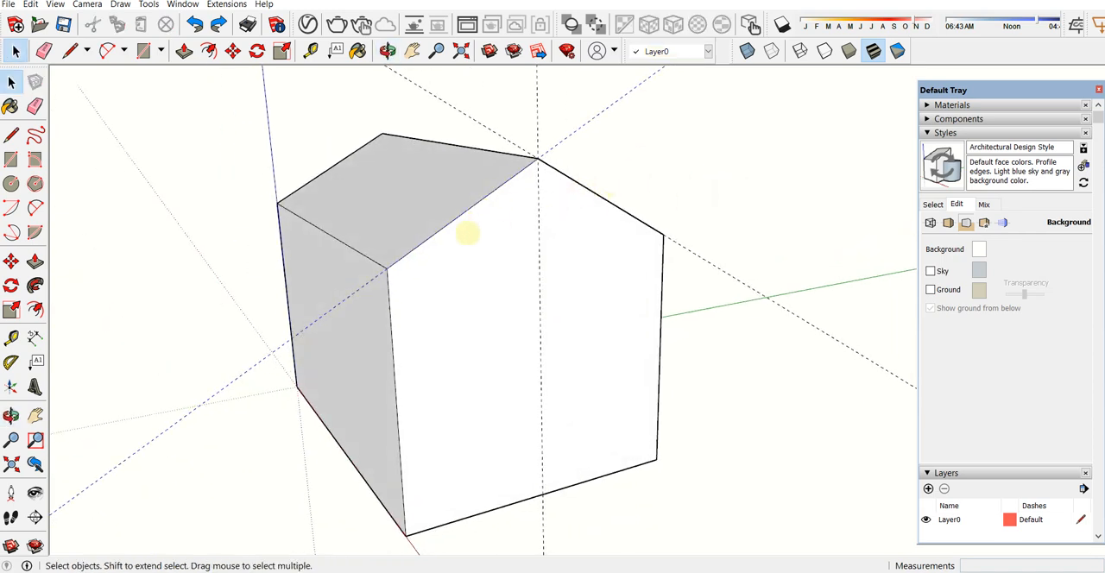
click(132, 72)
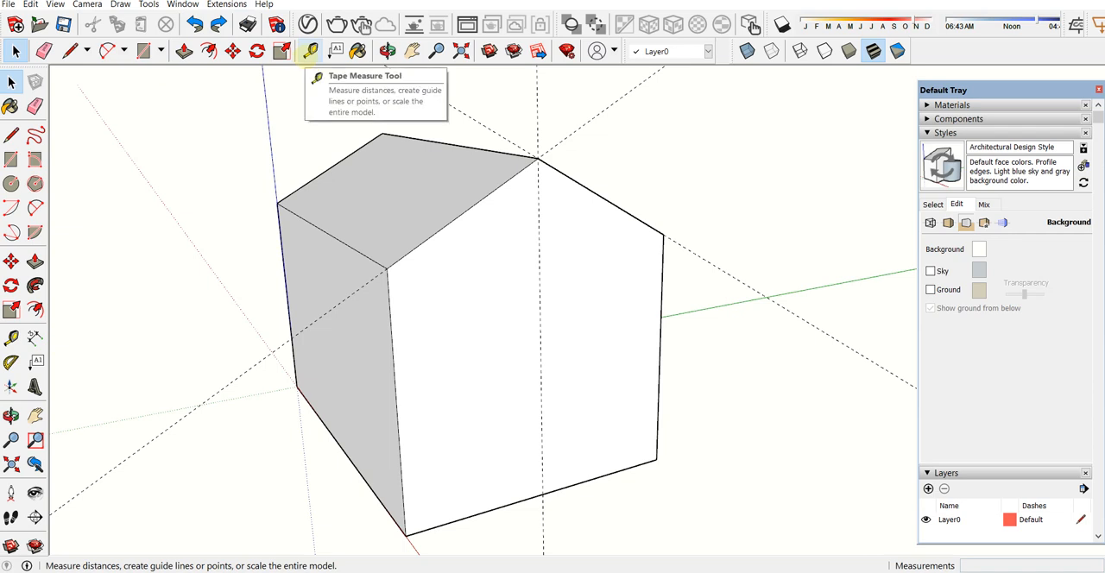
Step: With the Tape Measure, offset a parallel guide line outward from the right-hand sloped edge of the gable face
click(310, 51)
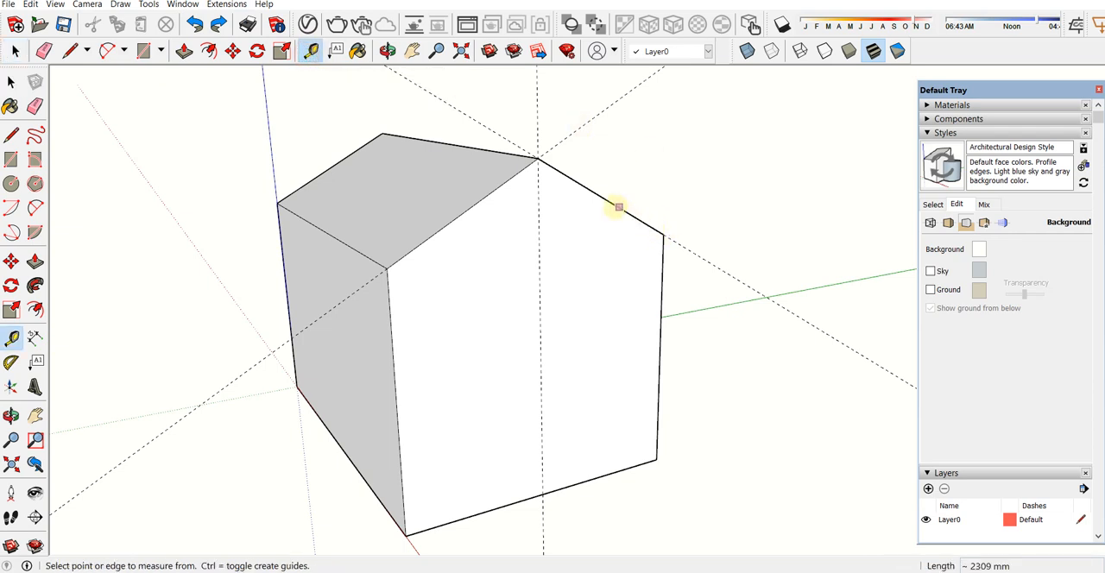
middle_drag(531, 184, 609, 175)
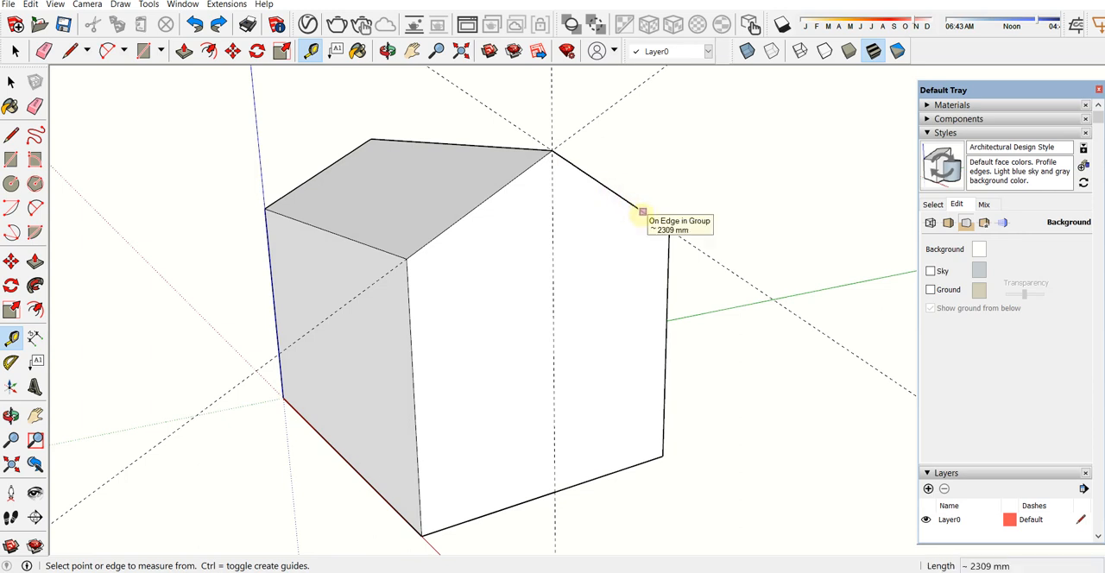
click(643, 212)
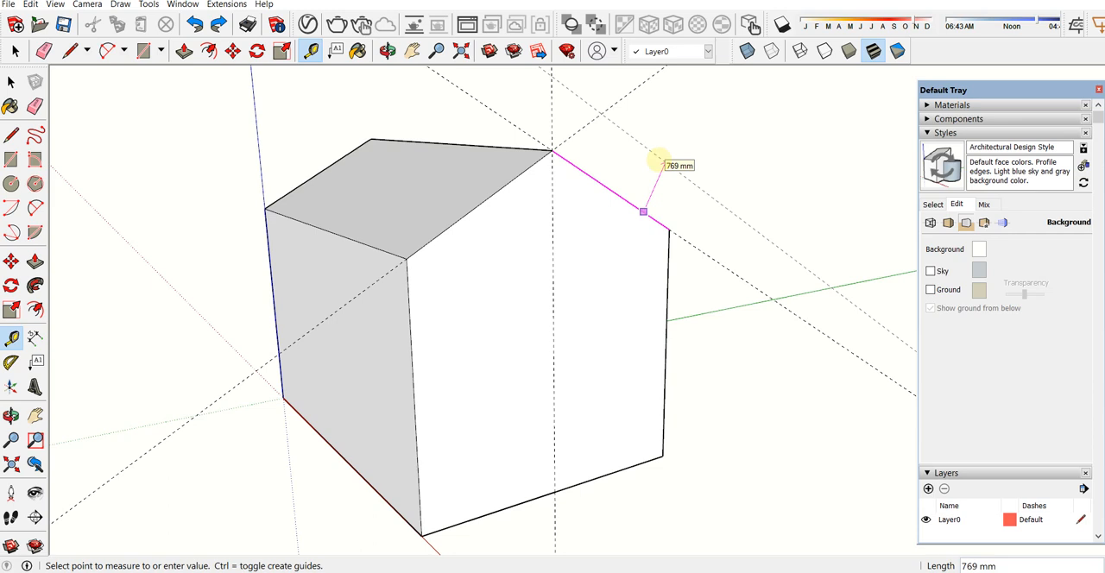
text(0)
key(Return)
Step: Finish the guide outside the right-hand gable slope and place a parallel guide 150 mm outward from the left-hand slope with the Tape Measure
click(614, 192)
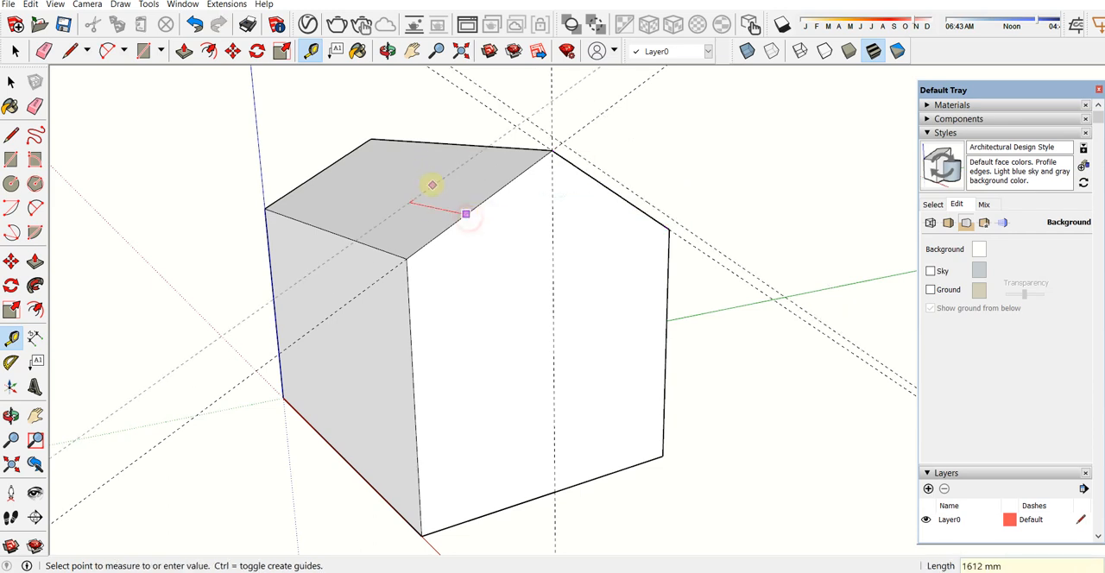
middle_drag(456, 184, 279, 142)
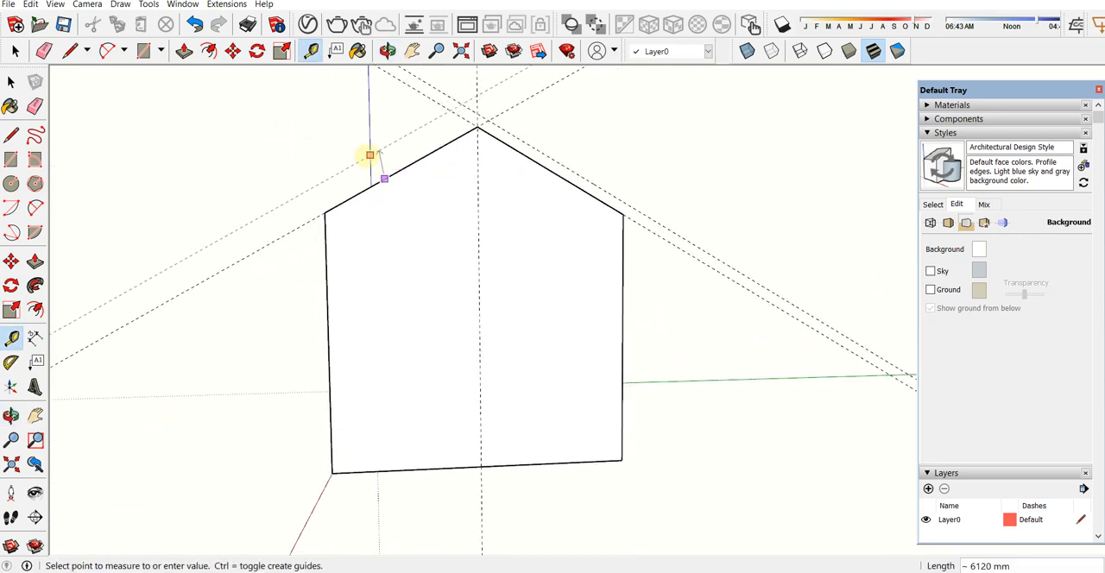
middle_drag(346, 168, 303, 224)
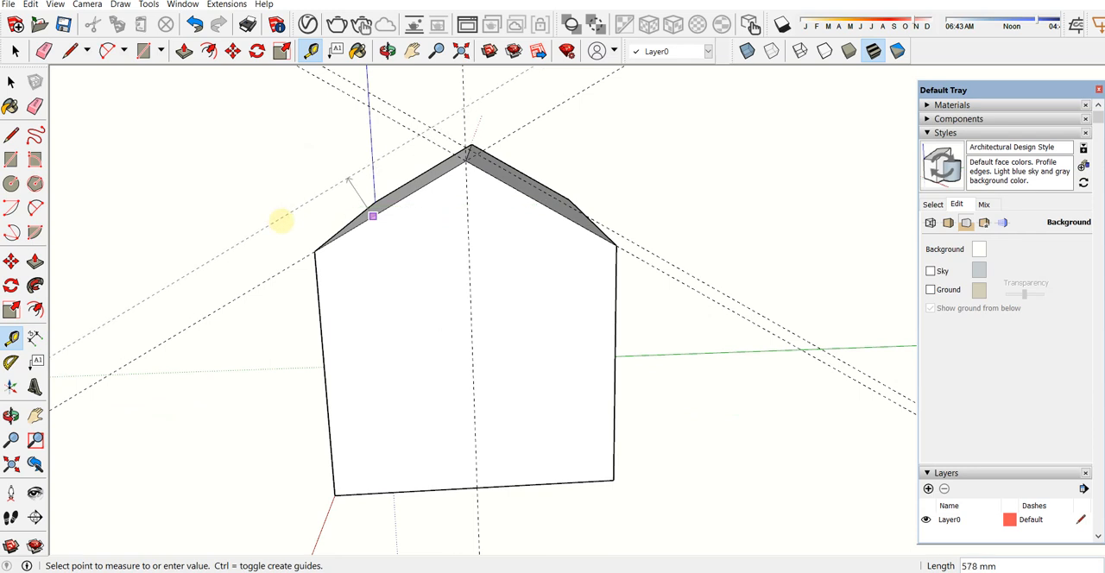
scroll(302, 200, up, 2)
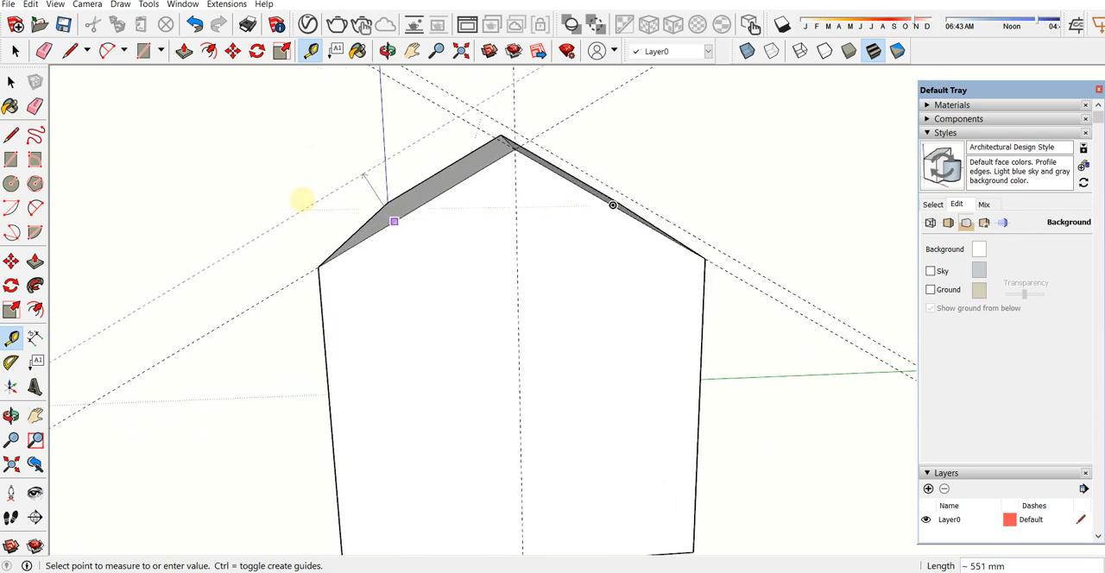
scroll(370, 234, up, 1)
key(Escape)
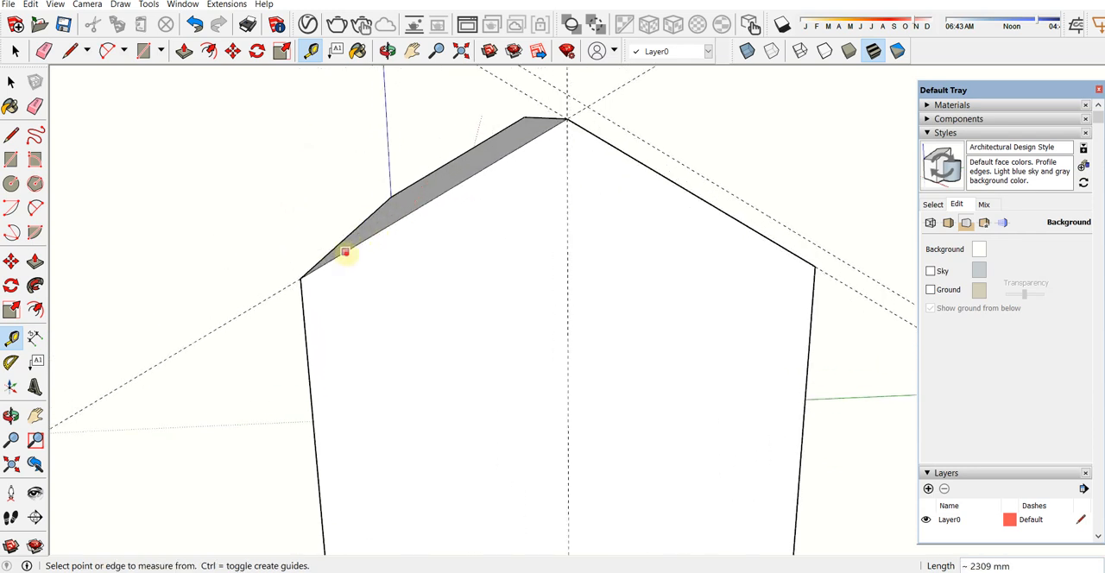
click(345, 252)
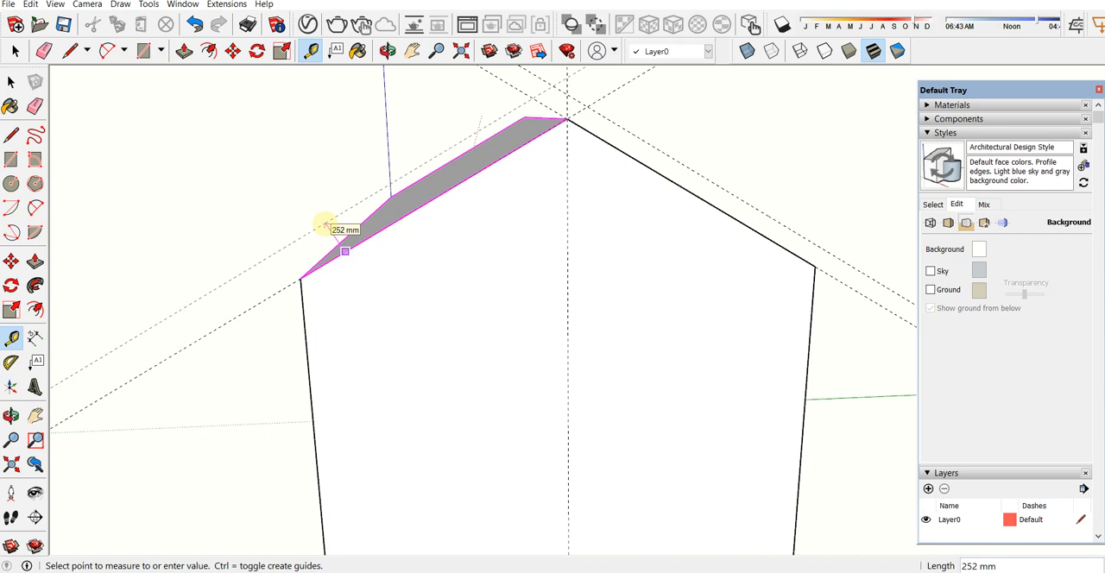
key(Return)
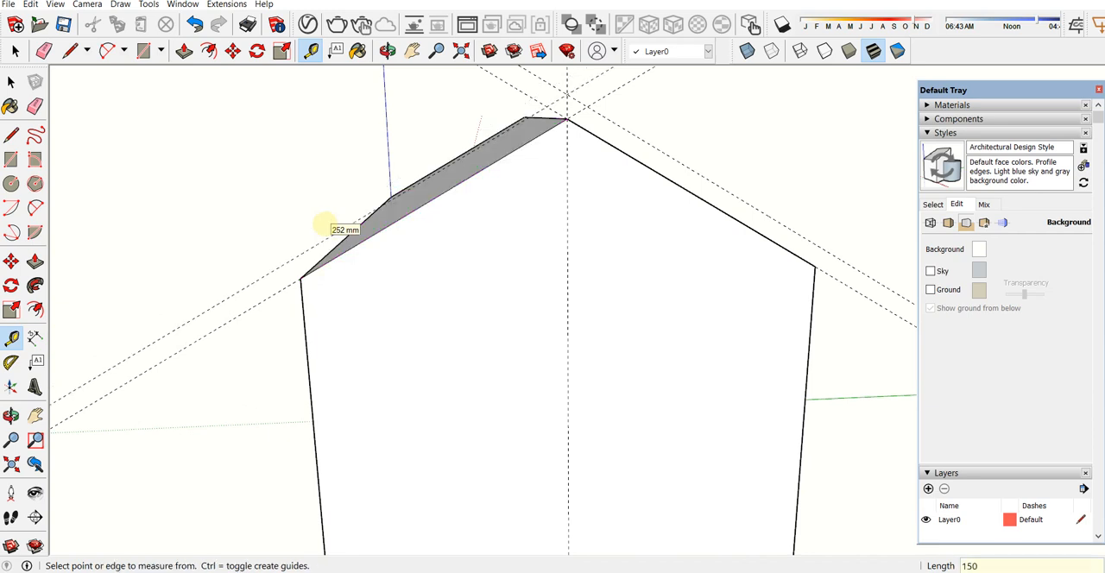
Step: Offset vertical guide lines outward from both side edges of the gable wall to mark the eaves' overhang
middle_drag(343, 341, 493, 358)
click(755, 346)
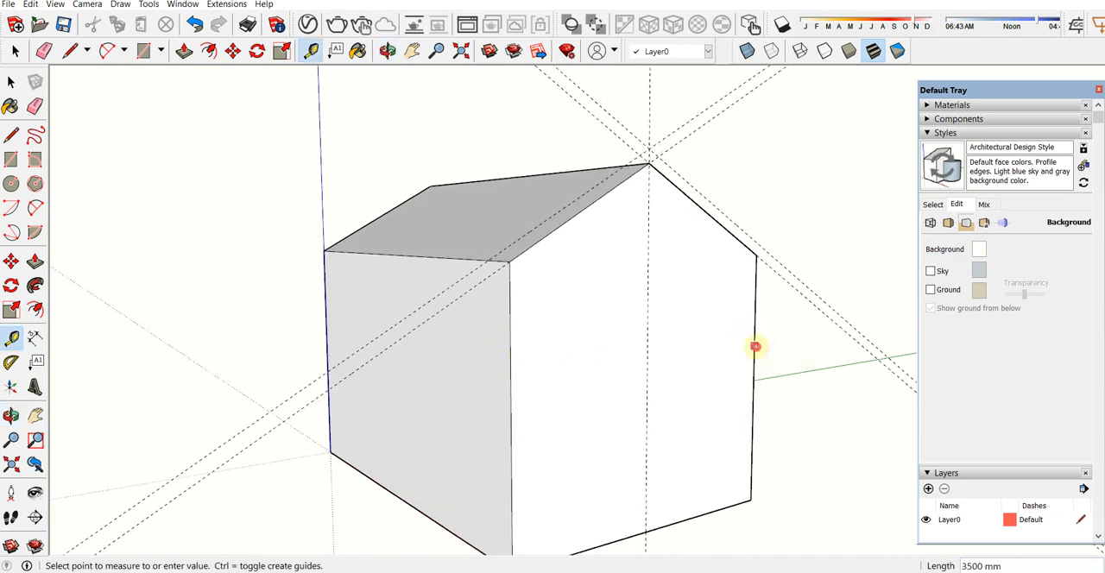
click(803, 339)
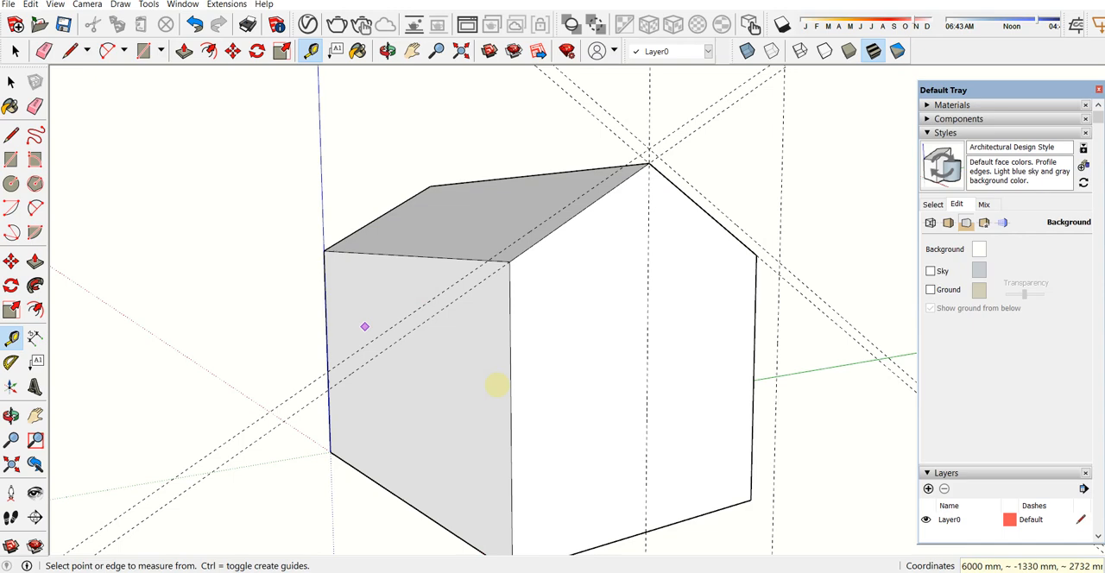
middle_drag(510, 388, 285, 399)
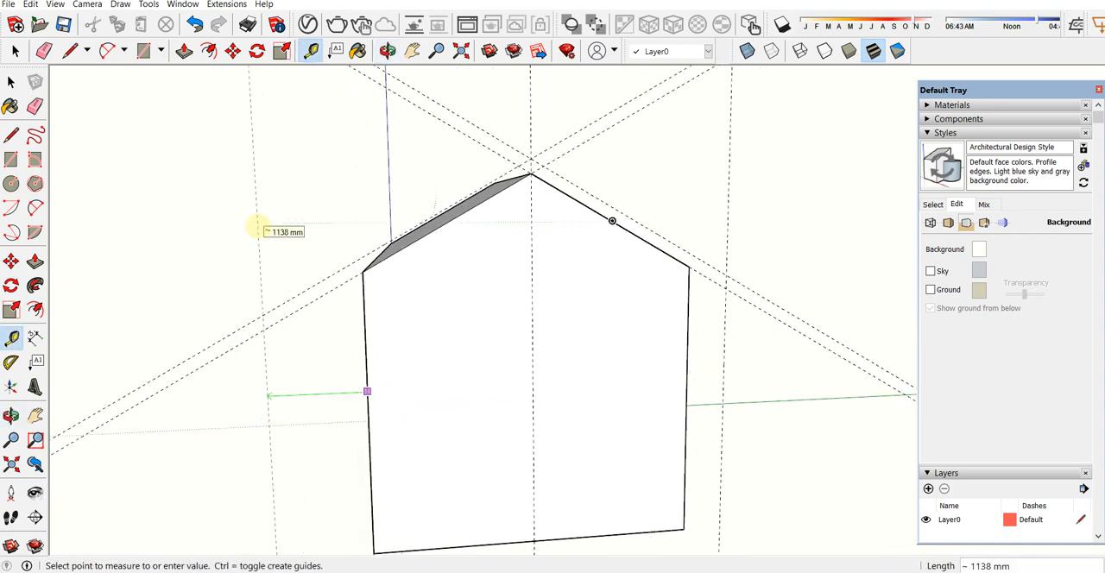
middle_drag(259, 230, 407, 327)
key(space)
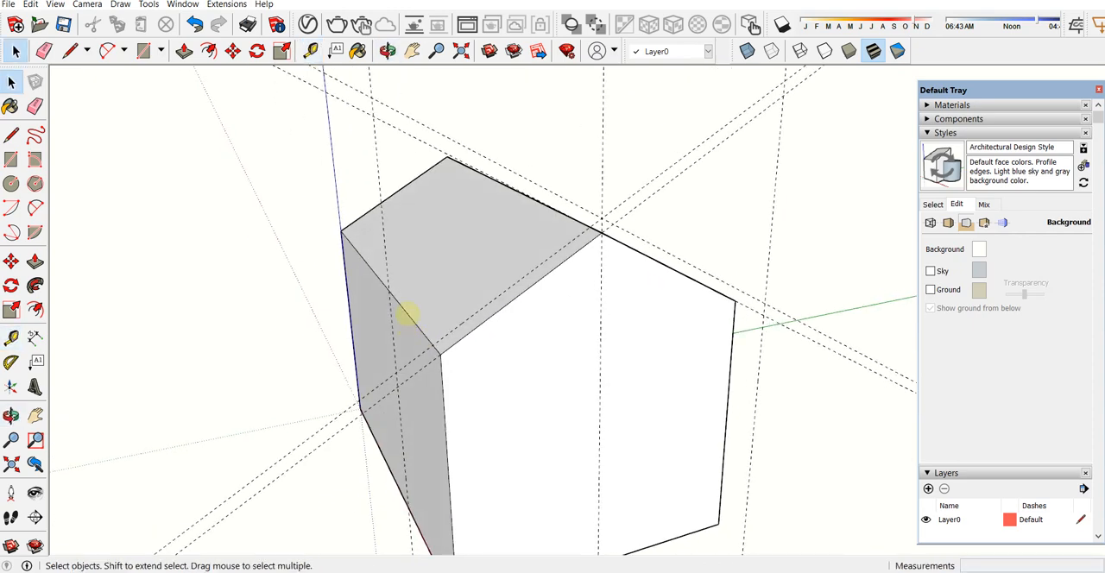
Step: Draw the closed gable-shaped roof profile with the Line tool through the intersections of the sloped and vertical guides
key(l)
click(399, 371)
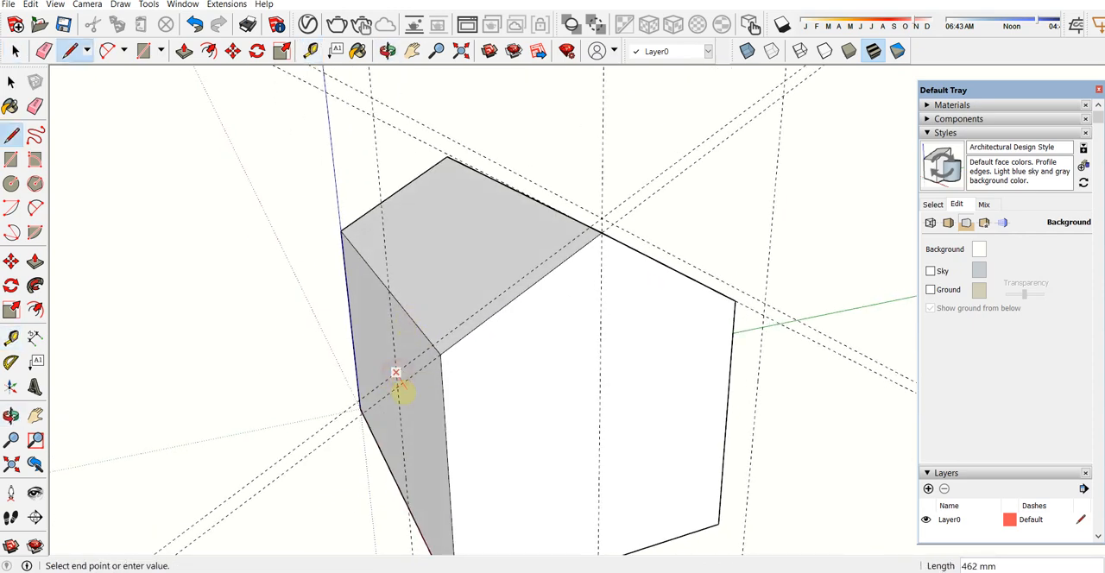
click(397, 386)
click(602, 231)
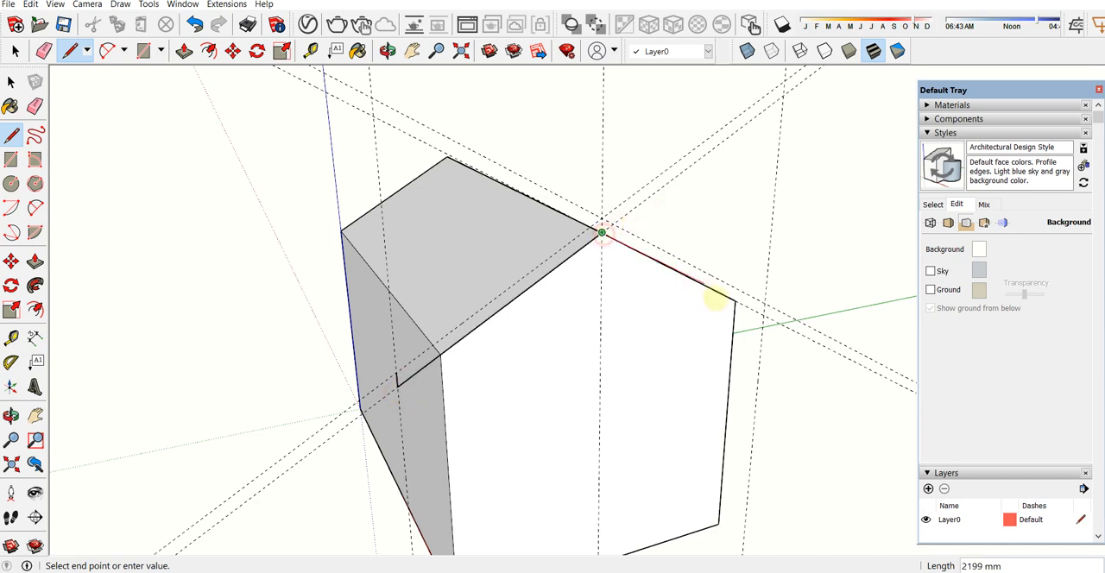
click(765, 303)
click(603, 221)
click(398, 372)
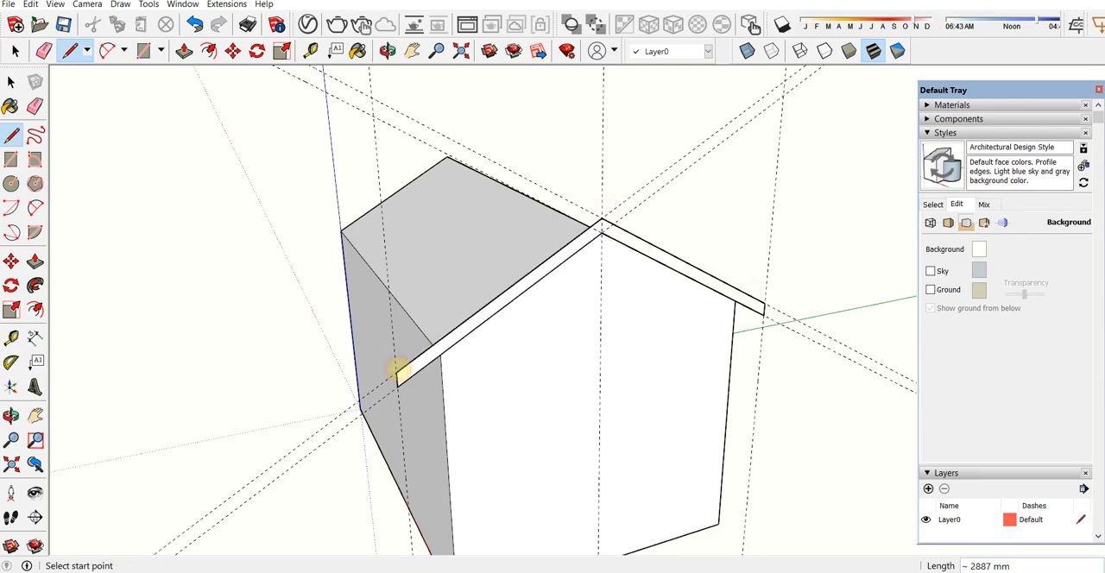
key(space)
Step: Select the roof profile face with its edges, make it a group, and open the group for editing
scroll(630, 237, up, 2)
middle_drag(634, 238, 288, 289)
scroll(350, 311, up, 2)
click(352, 312)
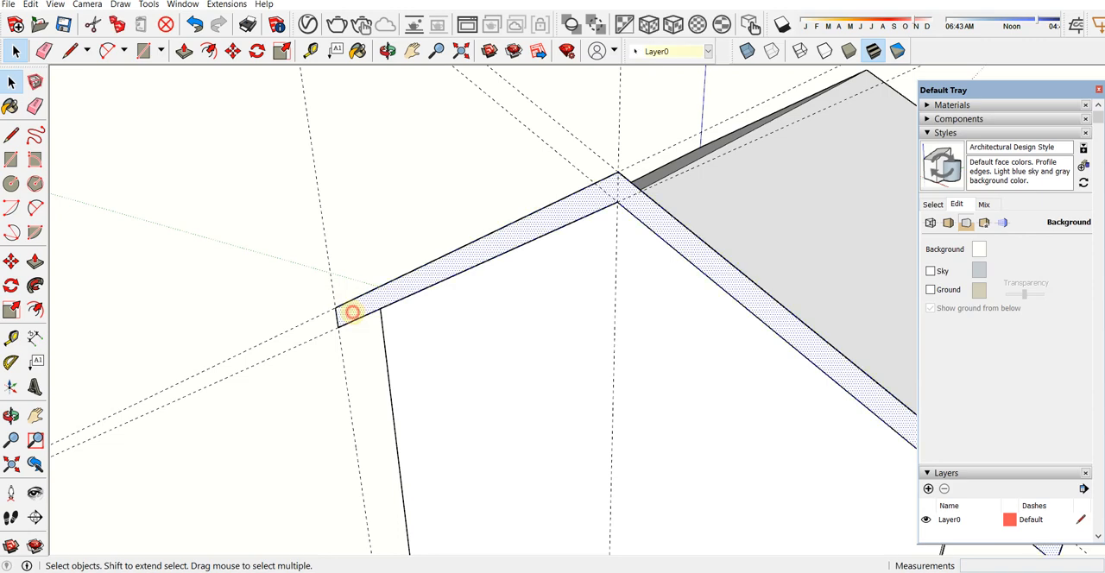
key(ctrl+g)
scroll(355, 308, down, 3)
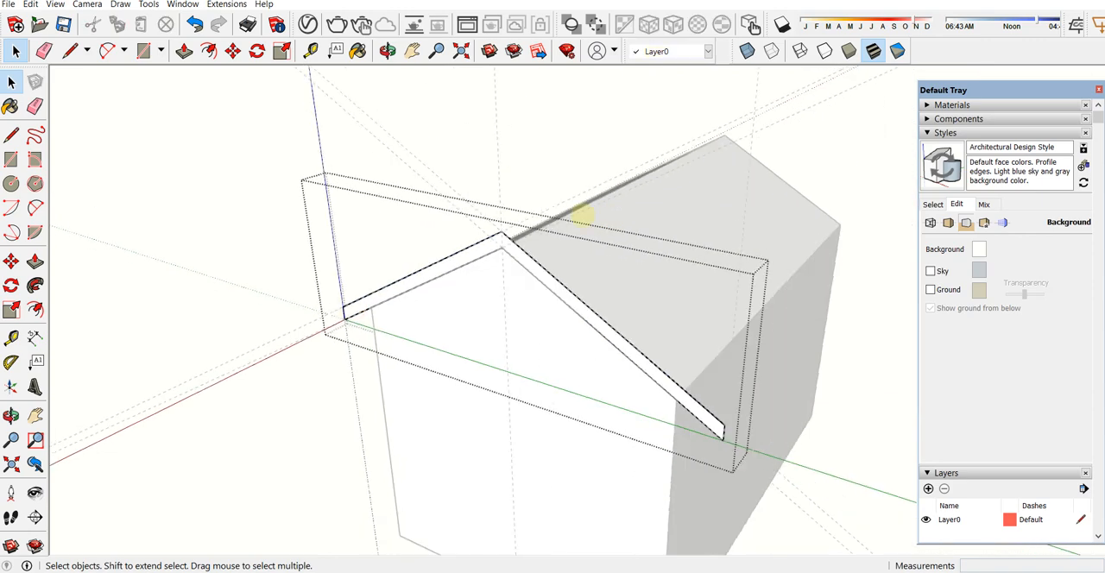
Step: Push/Pull the roof profile 6000 mm along the house to align with the corner of the opposite gable wall
middle_drag(493, 234, 531, 234)
key(p)
click(515, 296)
middle_drag(771, 207, 757, 101)
scroll(757, 101, down, 3)
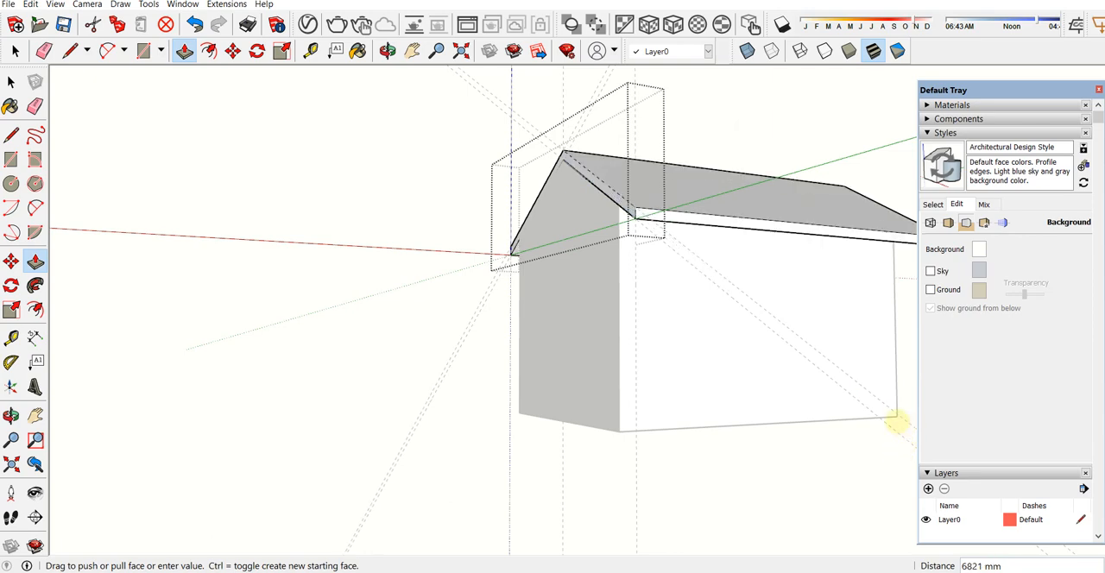
click(895, 415)
Step: Extend the roof's end face 500 mm beyond the gable wall with Push/Pull
middle_drag(895, 415, 646, 244)
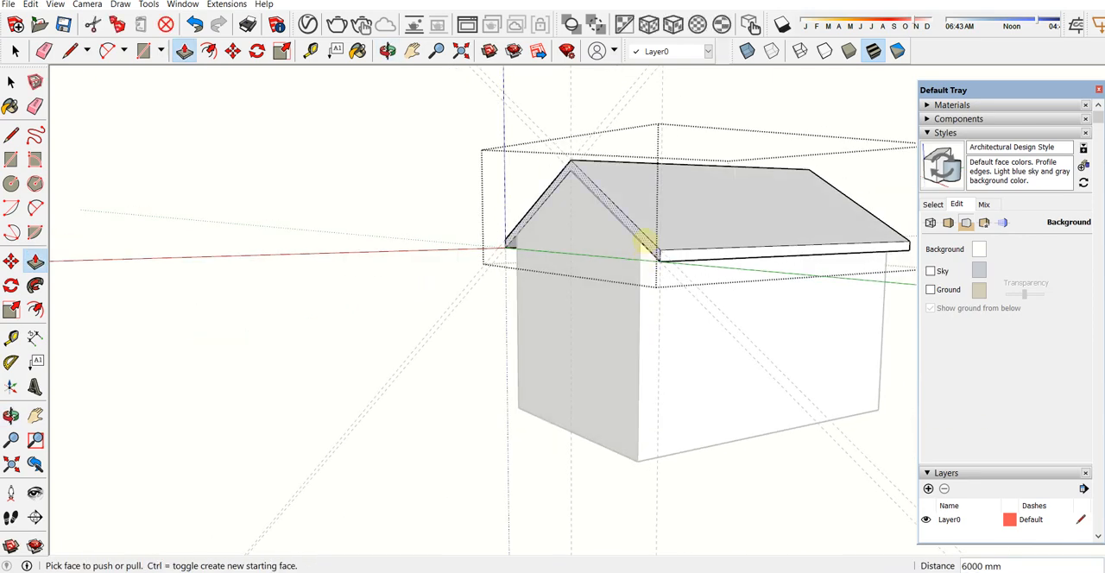
click(646, 244)
text(500)
key(Return)
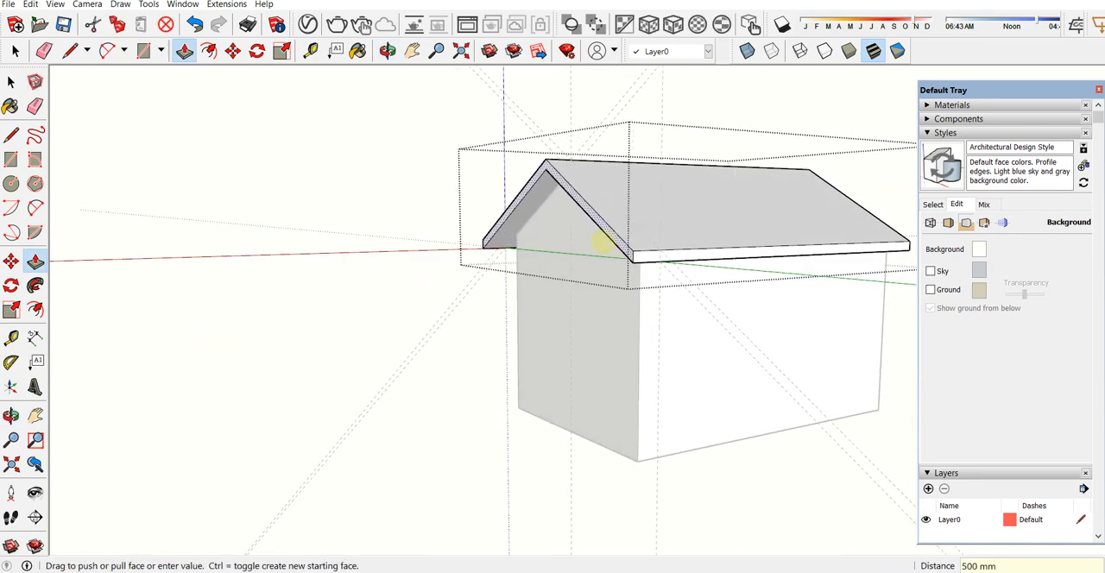
Step: Extend the roof's opposite end face outward by 500 mm as well and leave the roof group
middle_drag(683, 239, 511, 237)
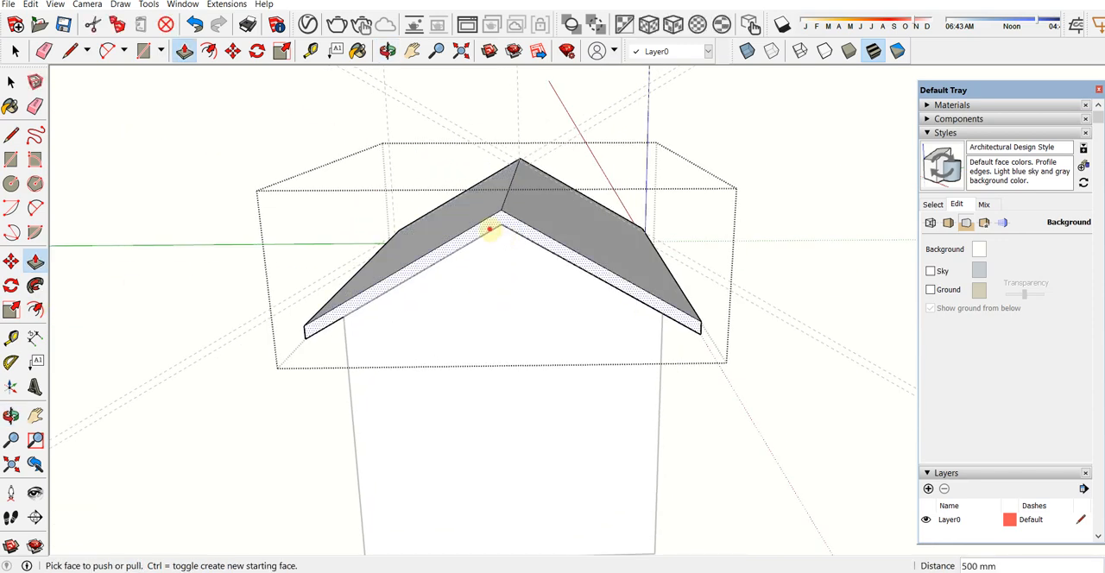
click(499, 233)
key(Return)
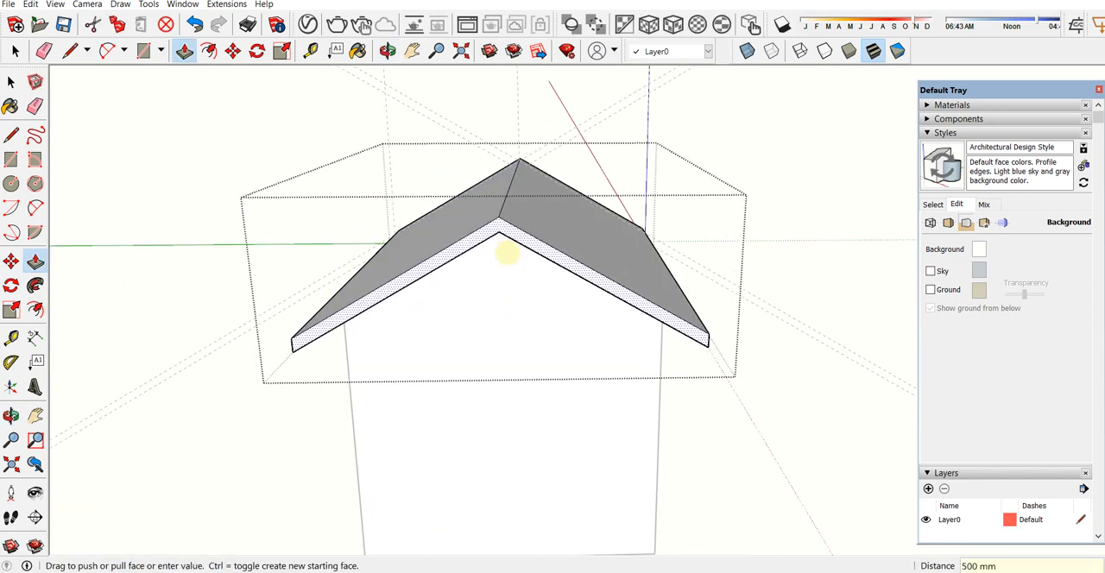
scroll(509, 252, down, 3)
middle_drag(461, 247, 785, 271)
key(space)
middle_drag(407, 439, 888, 385)
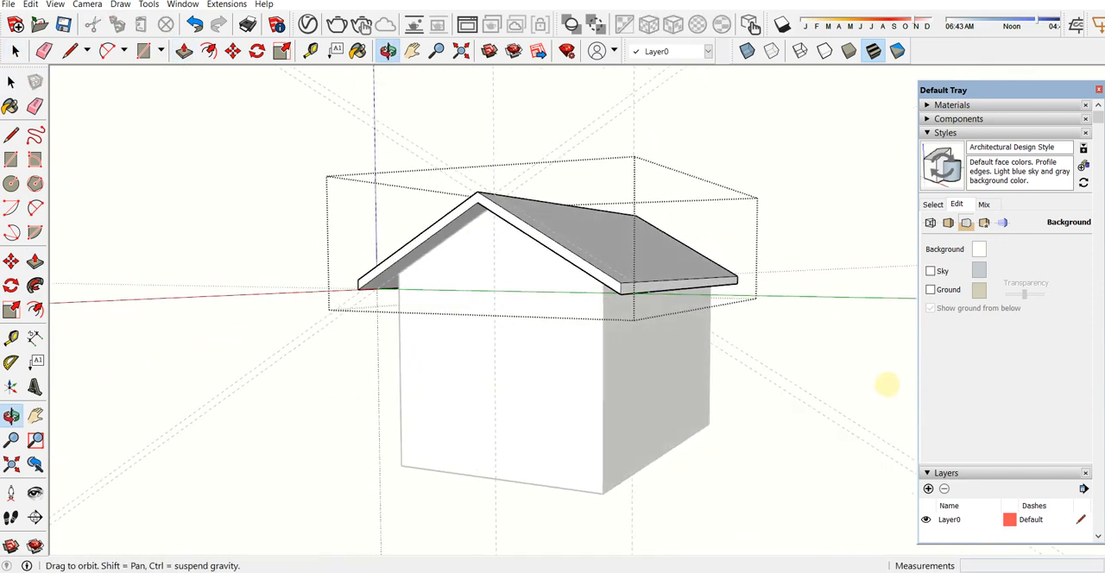
click(726, 454)
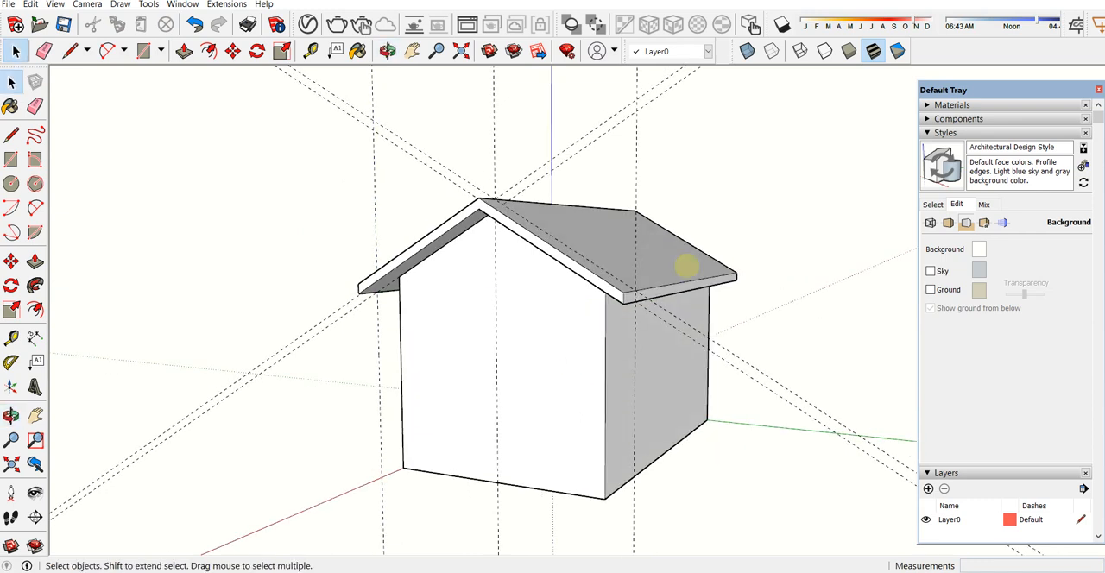
Step: Turn on shadows, adjust the time of day to preview them on the house, and turn shadows off again
click(782, 25)
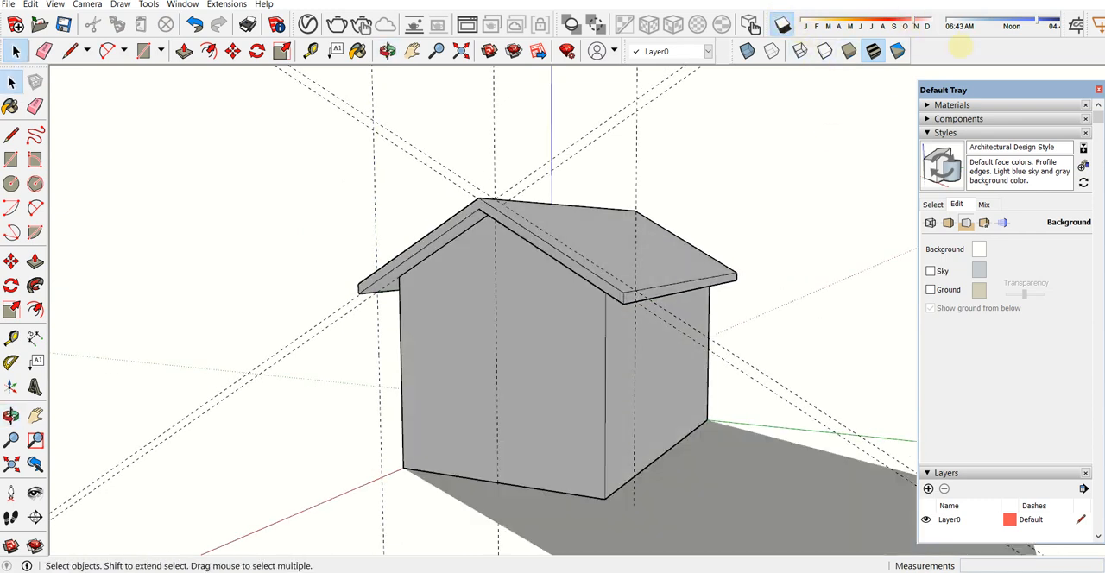
click(984, 19)
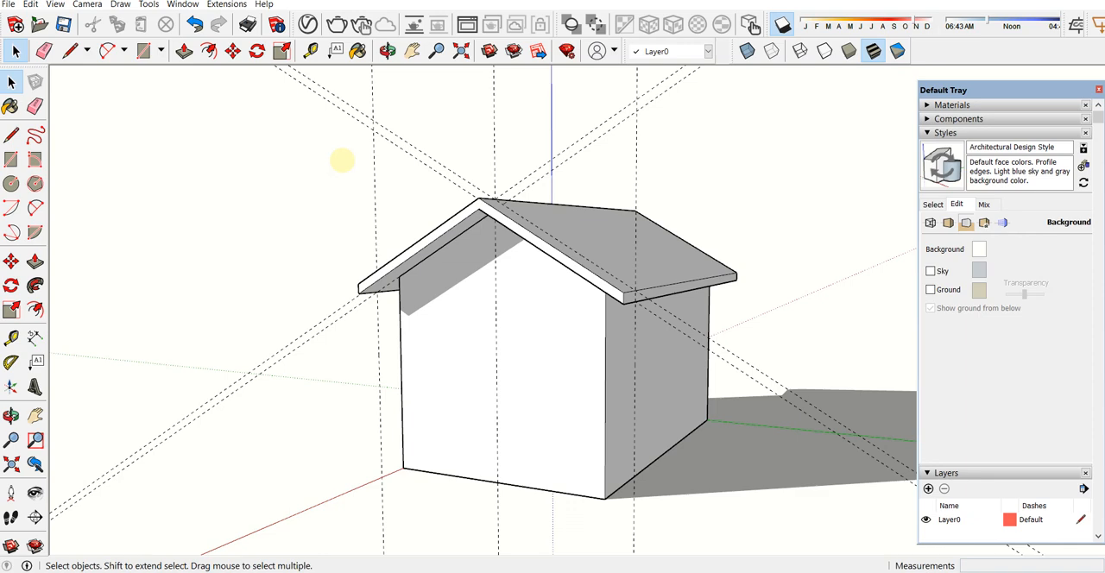
middle_drag(486, 288, 805, 12)
click(784, 25)
Step: Paint the roof group with the Roofing Shingles GAF Estates material from the Roofing collection
mouse_move(713, 289)
middle_down()
mouse_move(506, 346)
mouse_move(511, 335)
middle_up()
middle_drag(762, 194, 541, 187)
scroll(558, 282, up, 3)
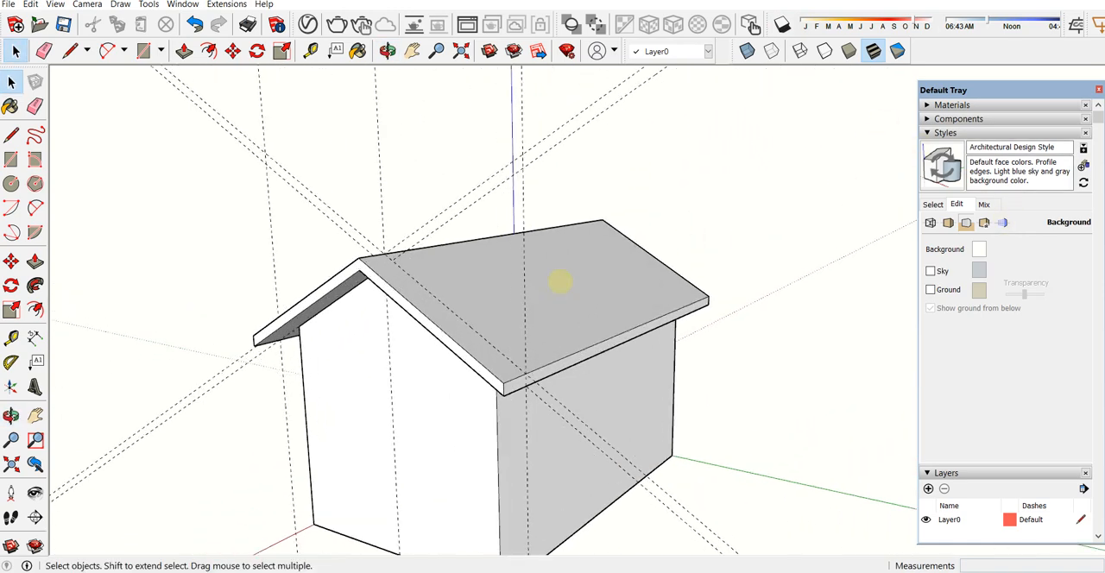
key(b)
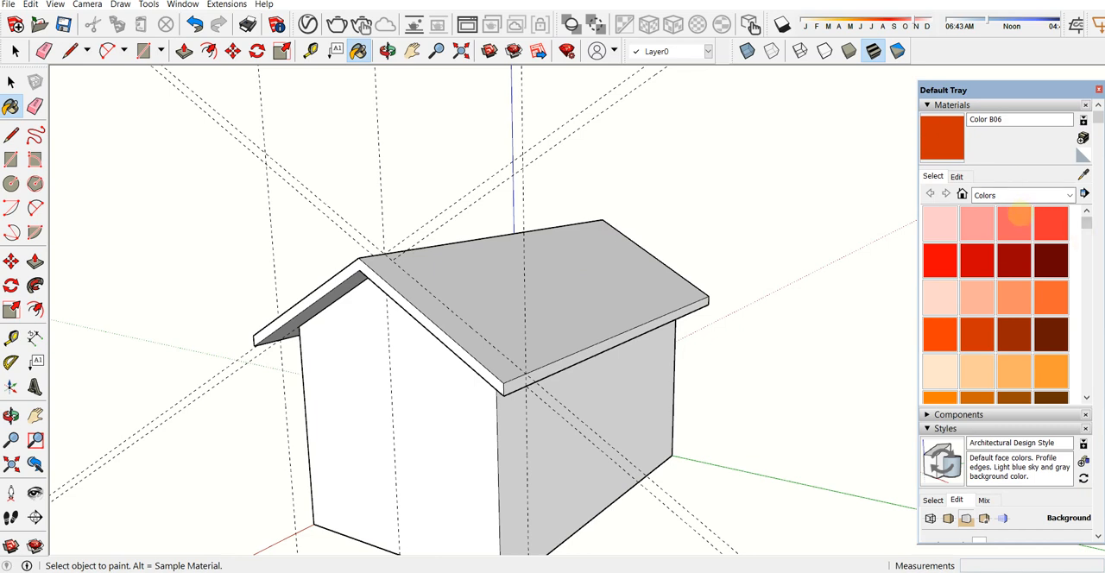
click(999, 192)
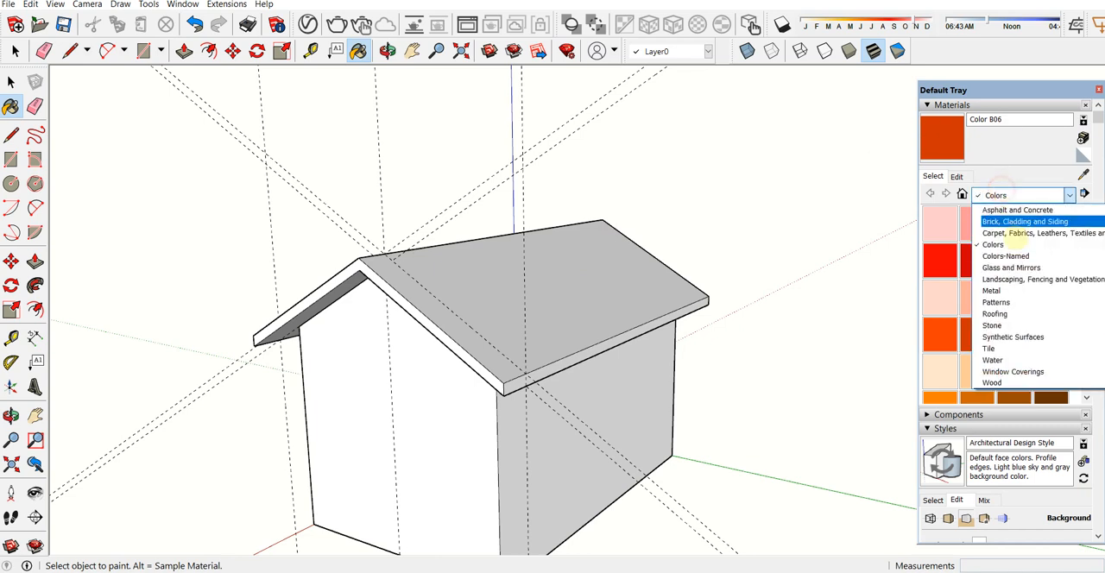
click(1010, 201)
click(1010, 199)
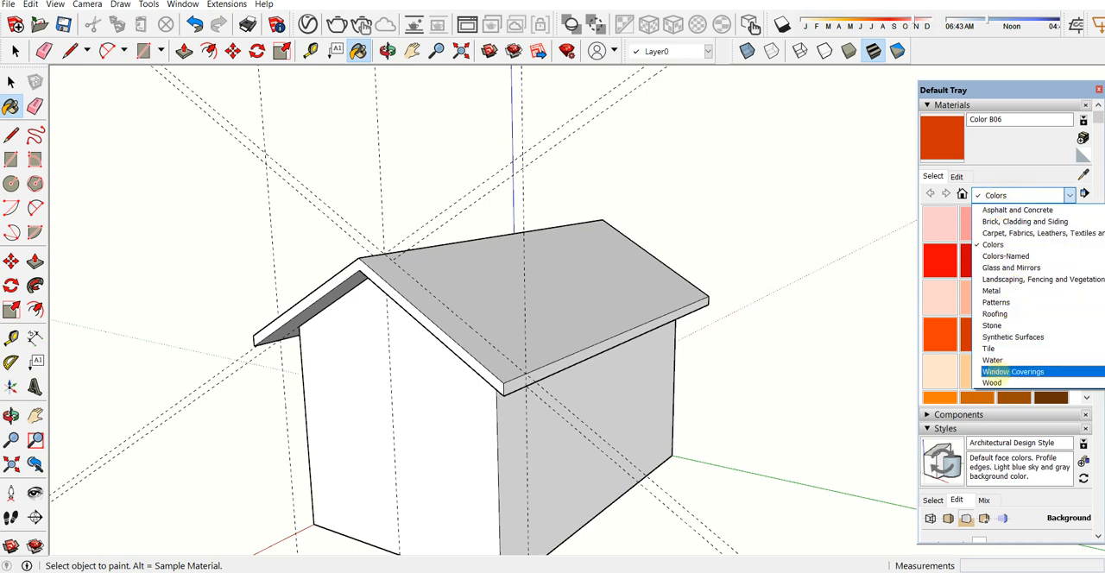
click(995, 314)
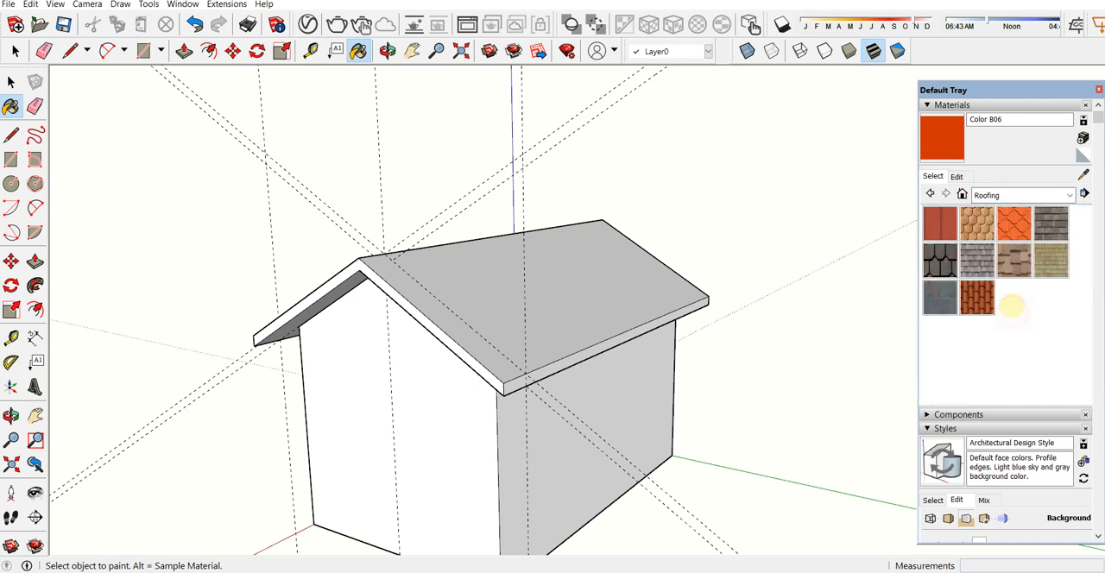
click(940, 260)
click(481, 303)
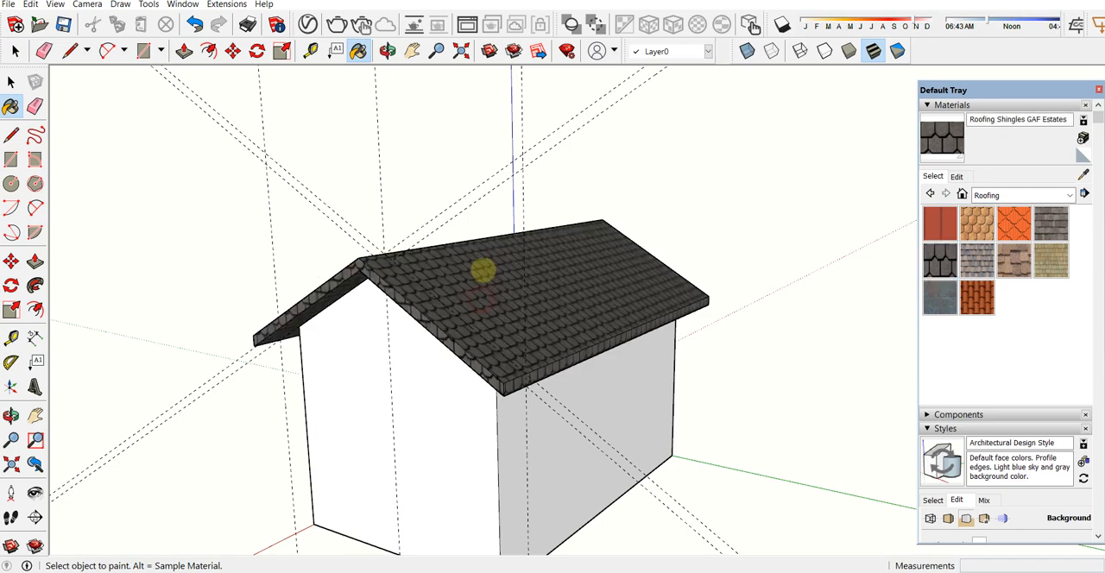
Step: Paint the house walls with the Brick Antique 01 material from the Brick, Cladding and Siding collection
mouse_move(484, 269)
middle_down()
mouse_move(493, 306)
mouse_move(564, 353)
mouse_move(725, 292)
middle_up()
click(995, 195)
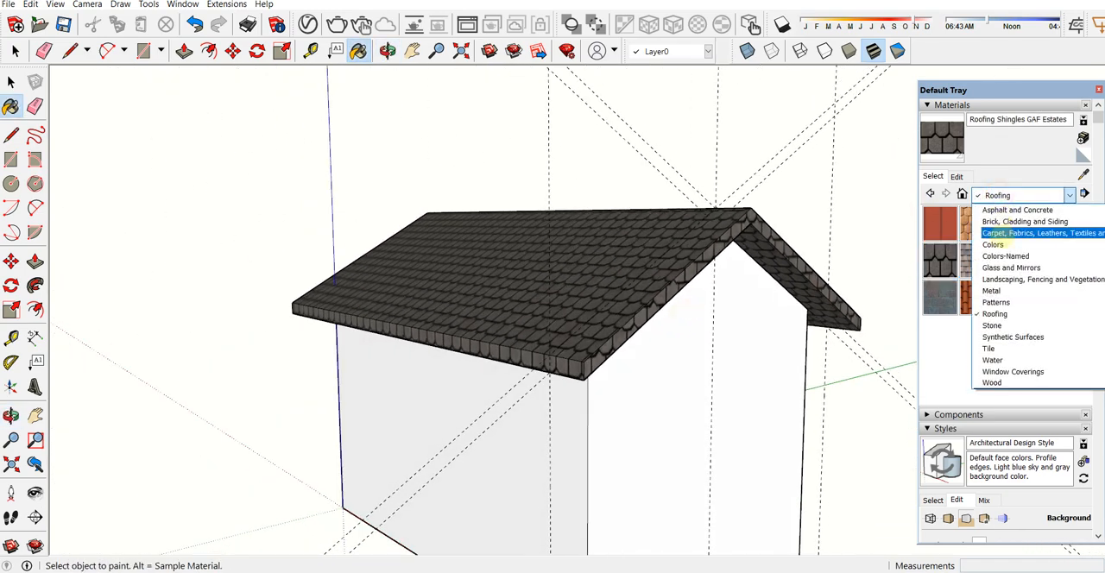
click(993, 221)
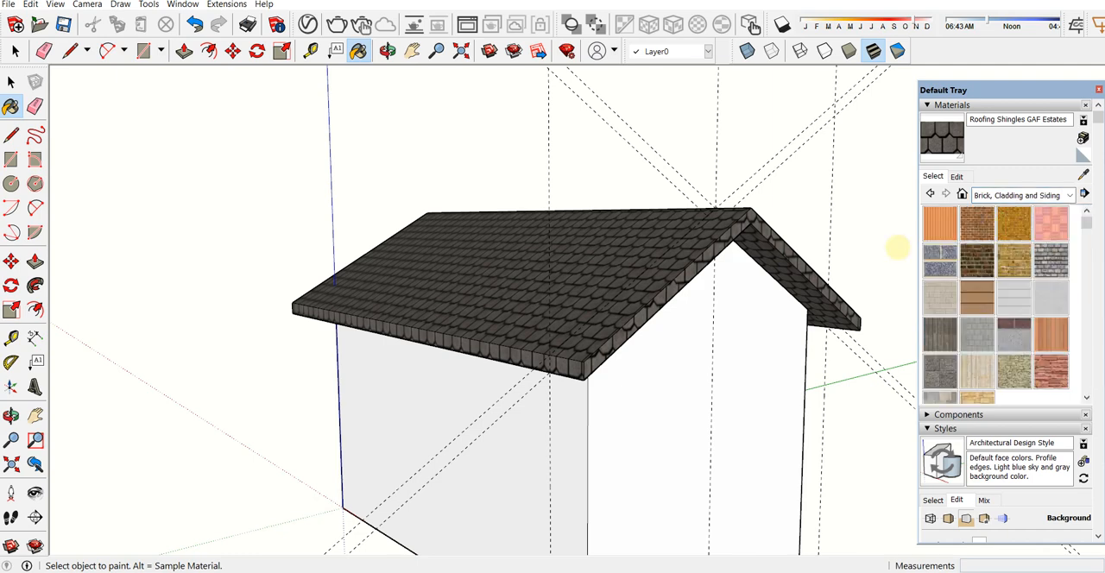
click(976, 224)
click(640, 516)
scroll(634, 389, down, 2)
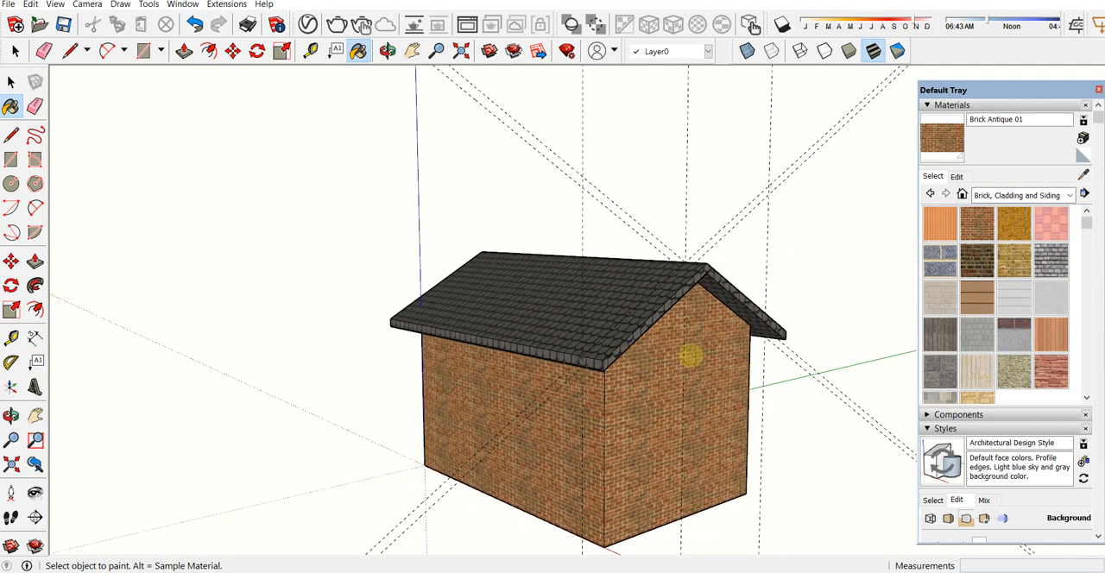
scroll(907, 289, up, 1)
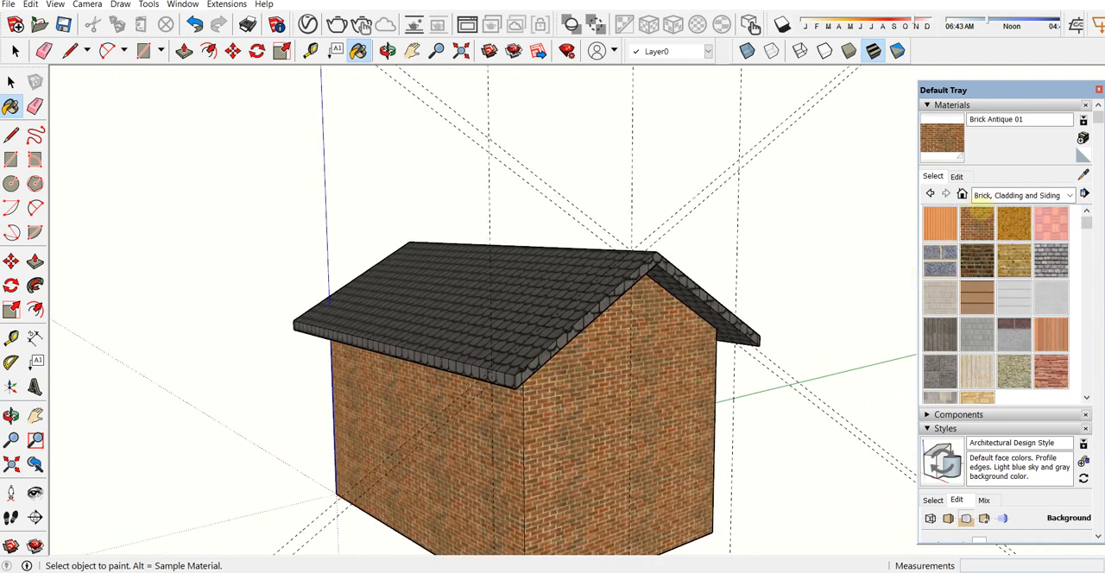
Step: Repaint the house walls with the Cladding Siding Tan material from the Brick, Cladding and Siding collection
click(977, 297)
click(698, 458)
mouse_move(686, 452)
middle_down()
mouse_move(602, 389)
mouse_move(572, 388)
mouse_move(619, 373)
middle_up()
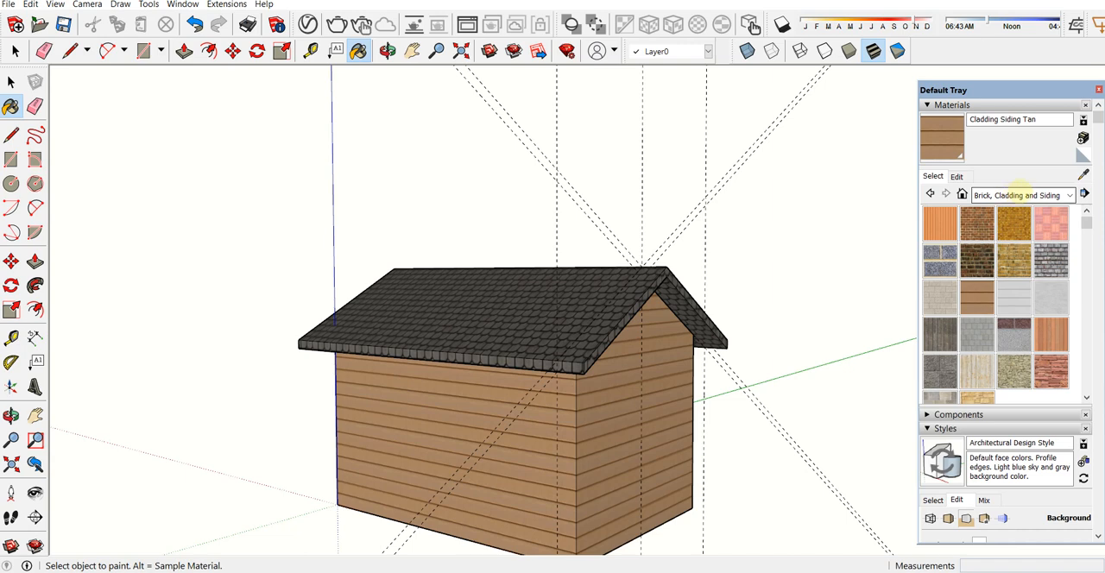
Step: Darken the colour of the Cladding Siding Tan material to a deep brown
click(955, 176)
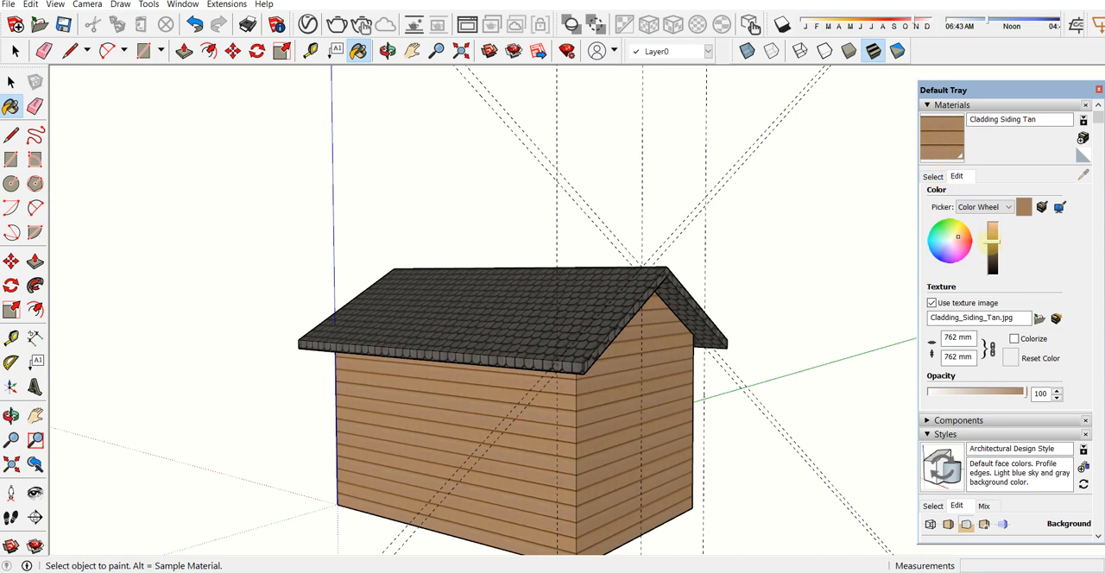
mouse_move(992, 243)
mouse_down()
mouse_move(992, 260)
mouse_move(993, 249)
mouse_up()
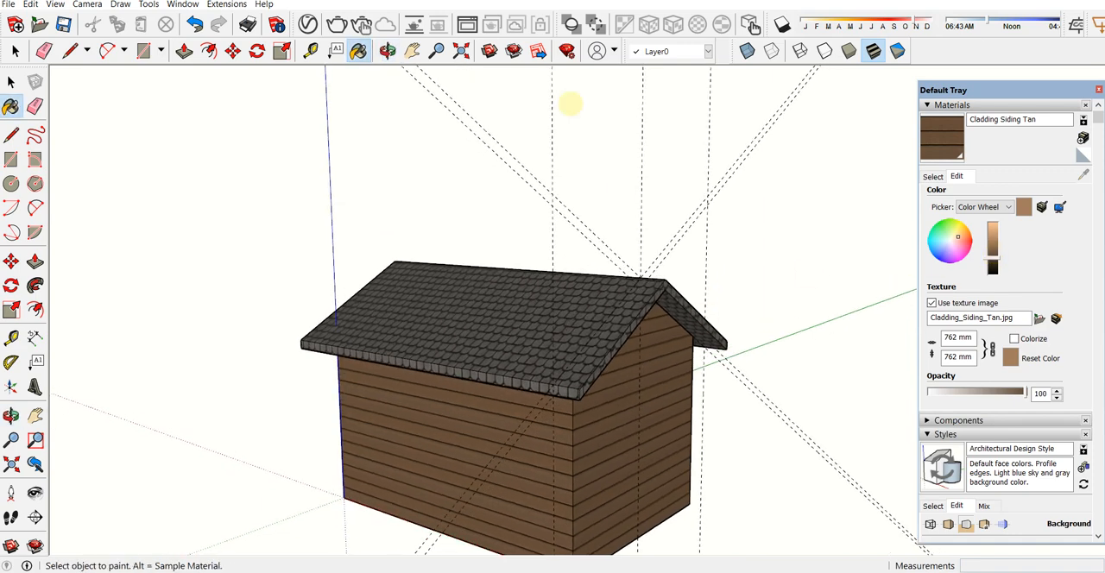
click(412, 51)
drag(651, 303, 624, 215)
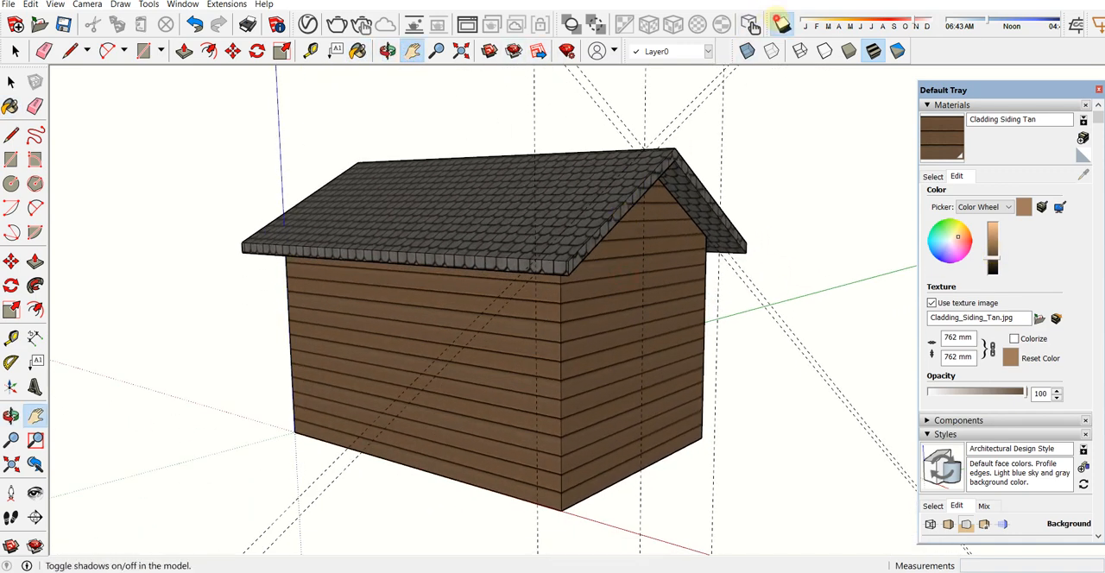
Step: Turn on shadows with the time of day moved closer to noon, and lighten the Cladding Siding Tan colour to a light tan
click(781, 25)
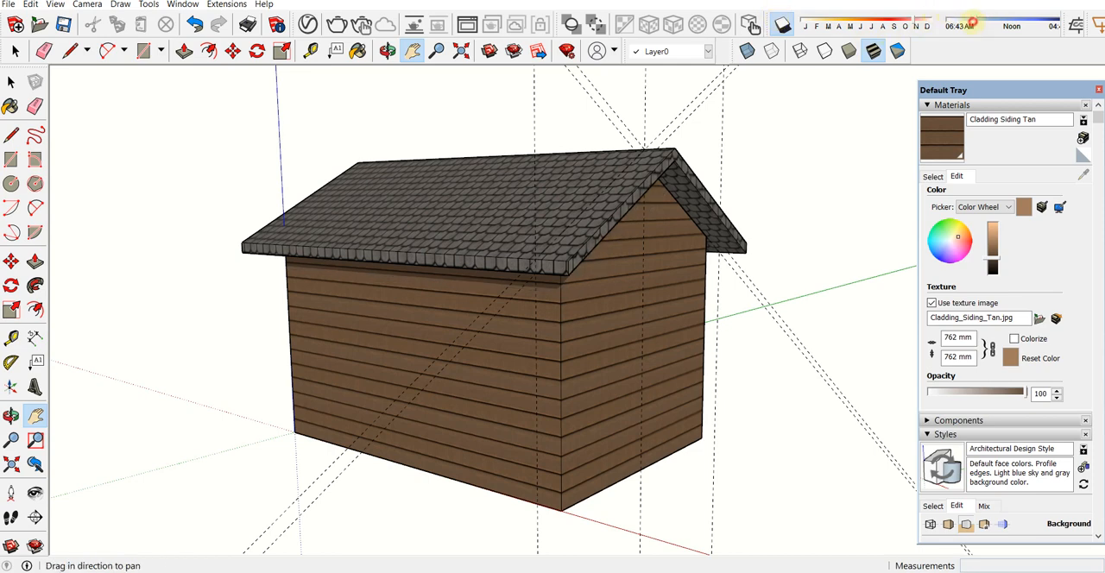
drag(991, 23, 1002, 23)
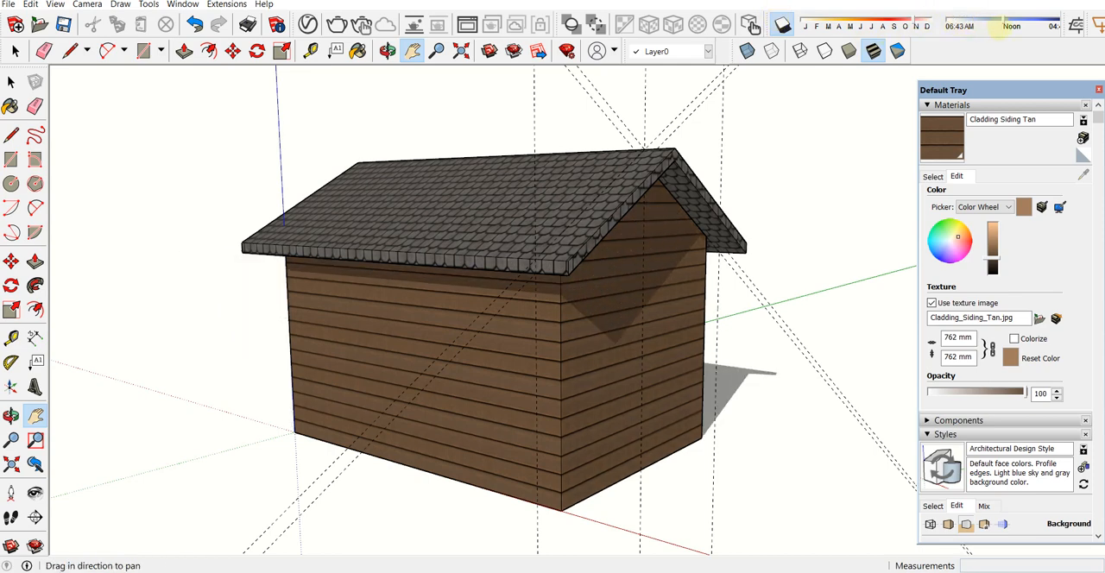
click(994, 247)
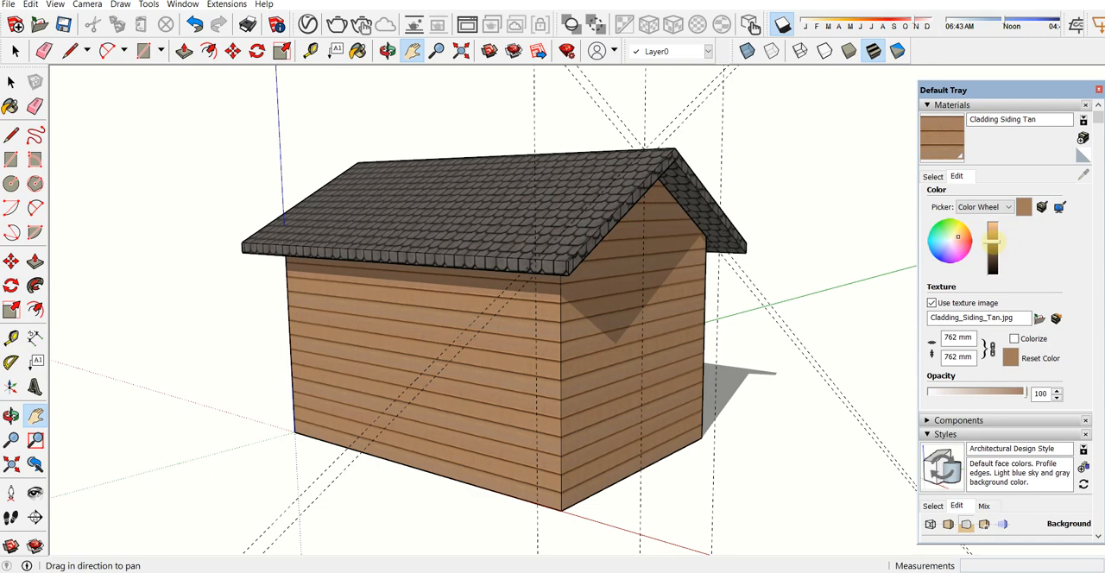